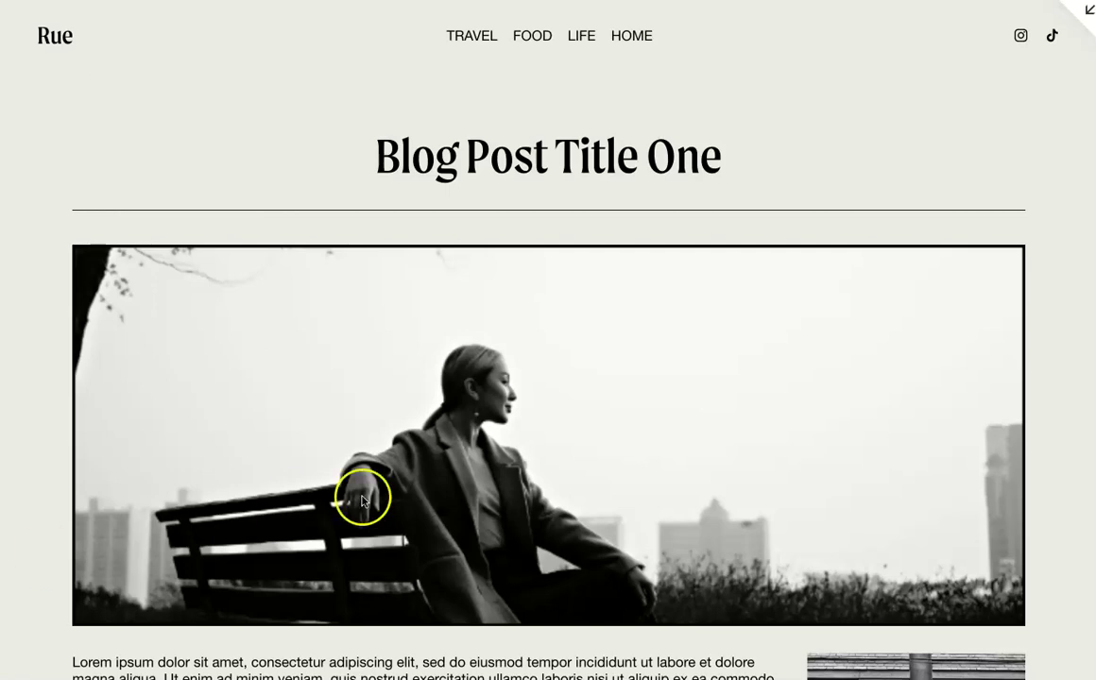
# - Look through the Blog Post Title One layout, from its banner and sidebar down to the Keep Reading section
pyautogui.scroll(-5, 469, 501)
pyautogui.scroll(-5, 470, 502)
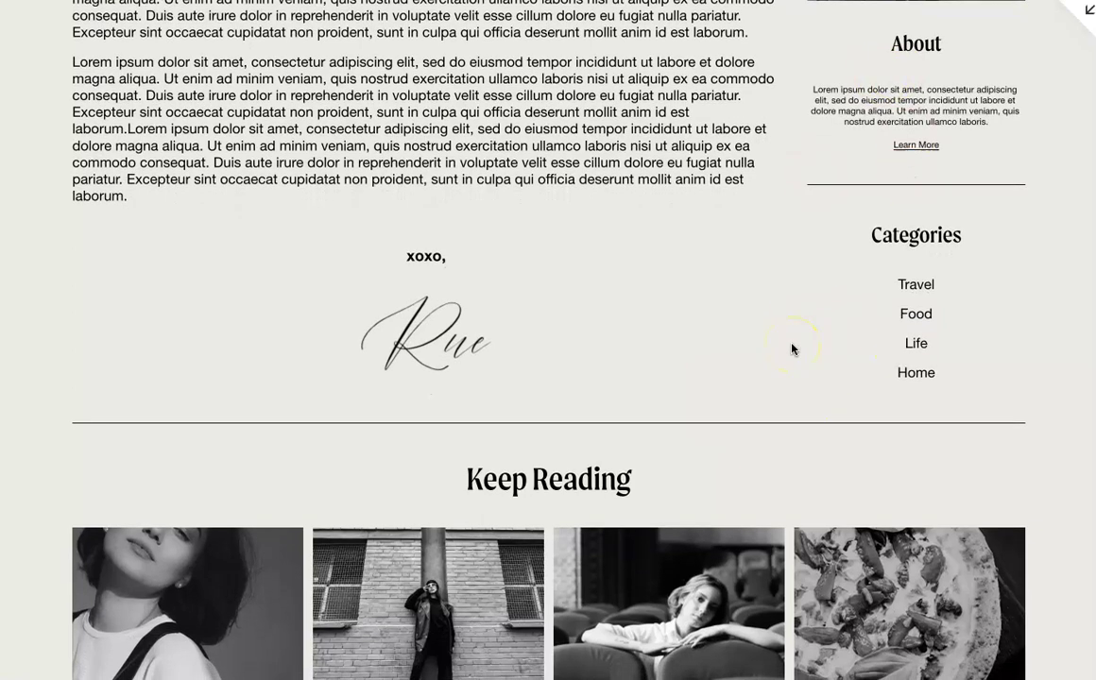
pyautogui.scroll(15, 792, 350)
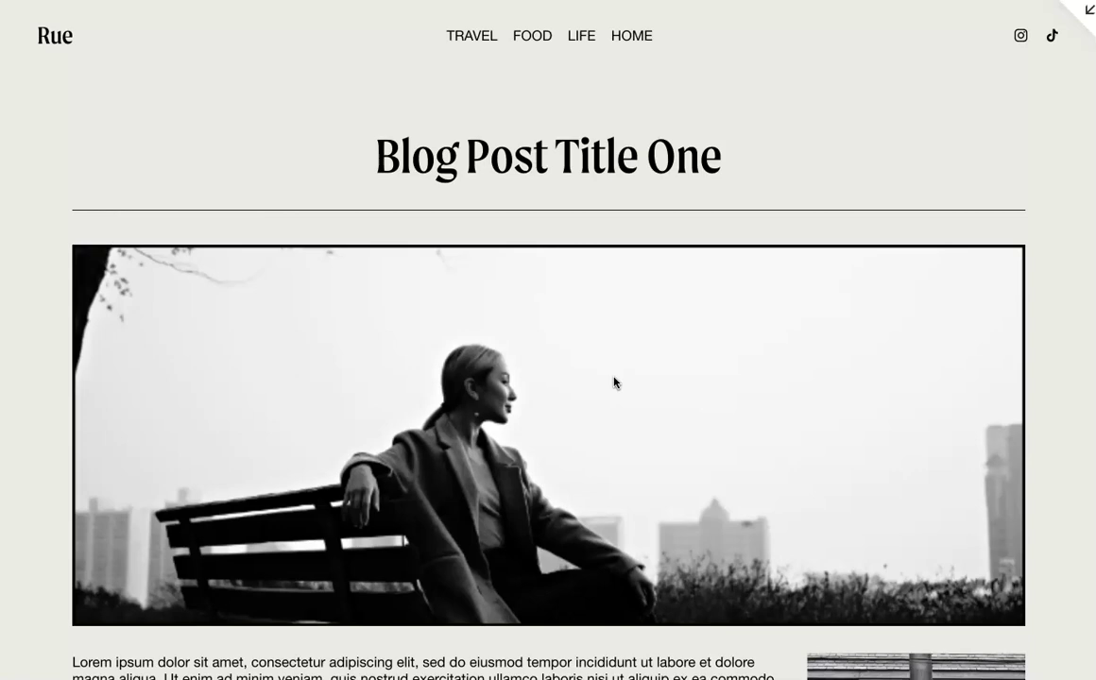
pyautogui.scroll(-5, 614, 383)
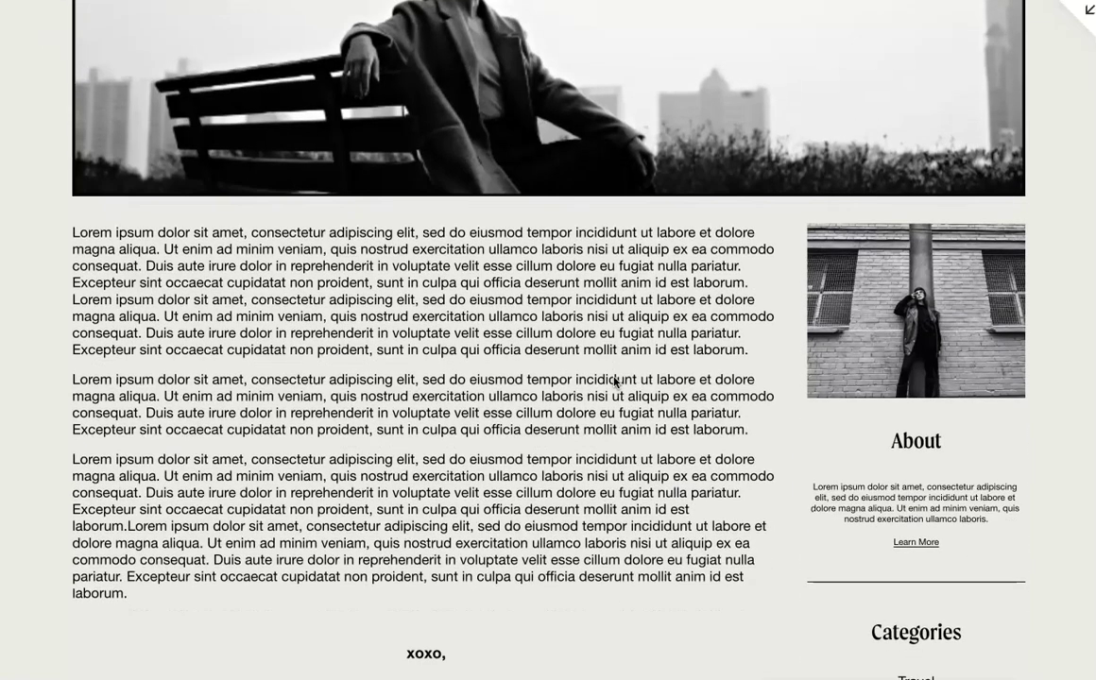
pyautogui.scroll(-3, 614, 383)
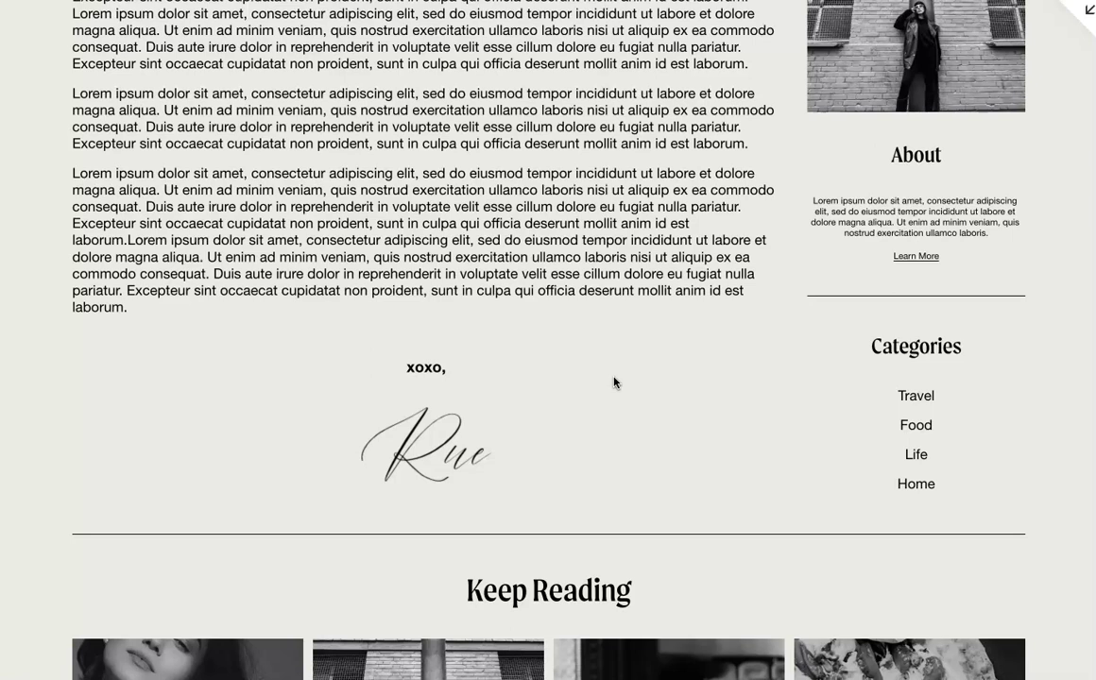
pyautogui.scroll(1, 614, 383)
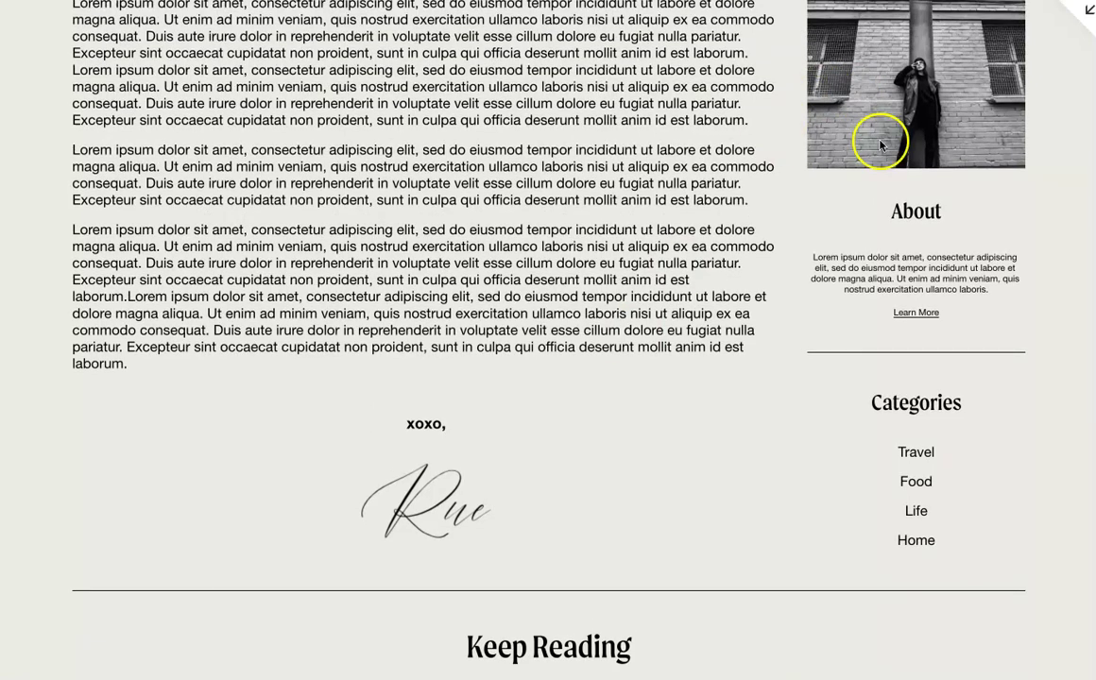
pyautogui.scroll(2, 572, 196)
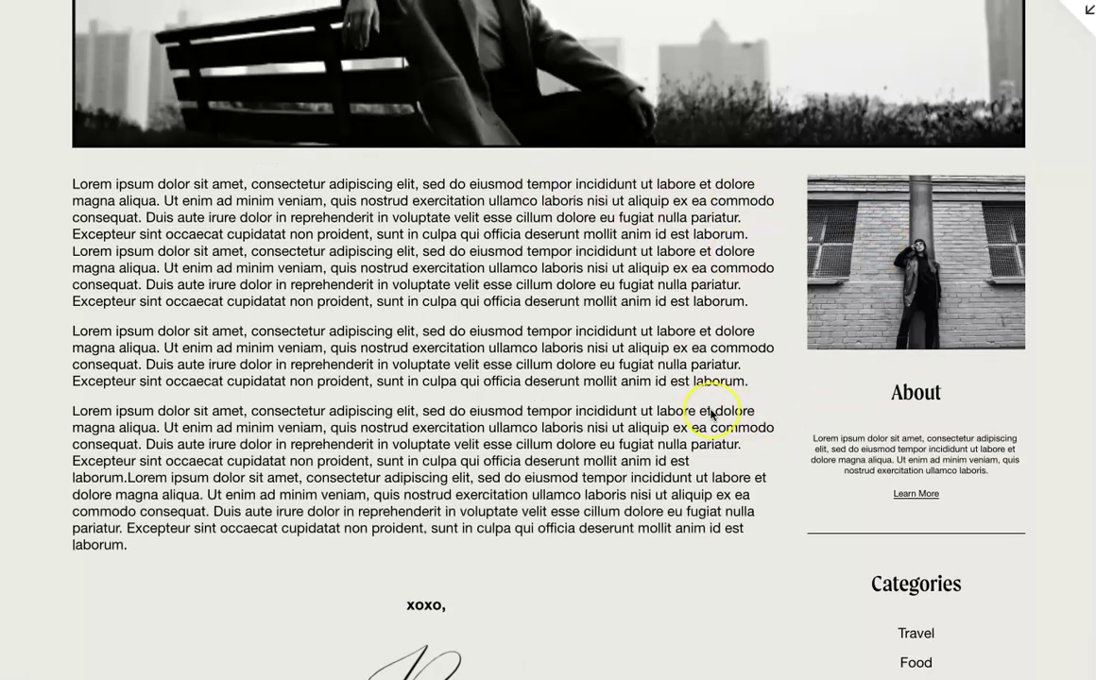
pyautogui.scroll(2, 710, 419)
pyautogui.scroll(3, 711, 416)
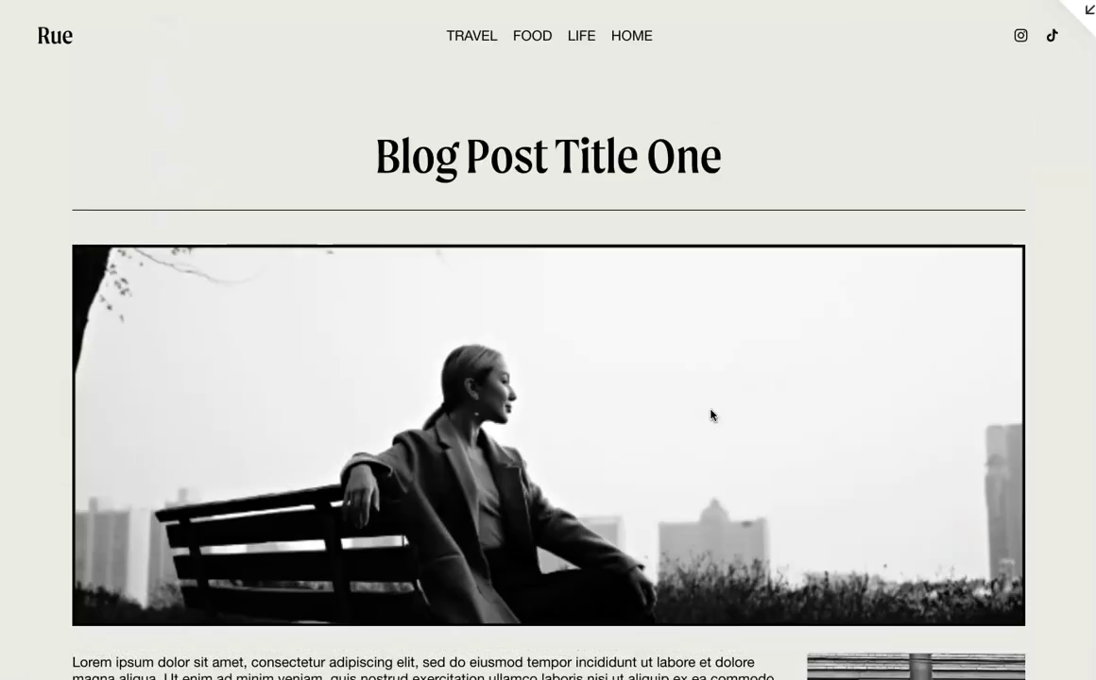
# - Exit the full-page preview and open the list of posts for the BLOG page
pyautogui.click(1085, 16)
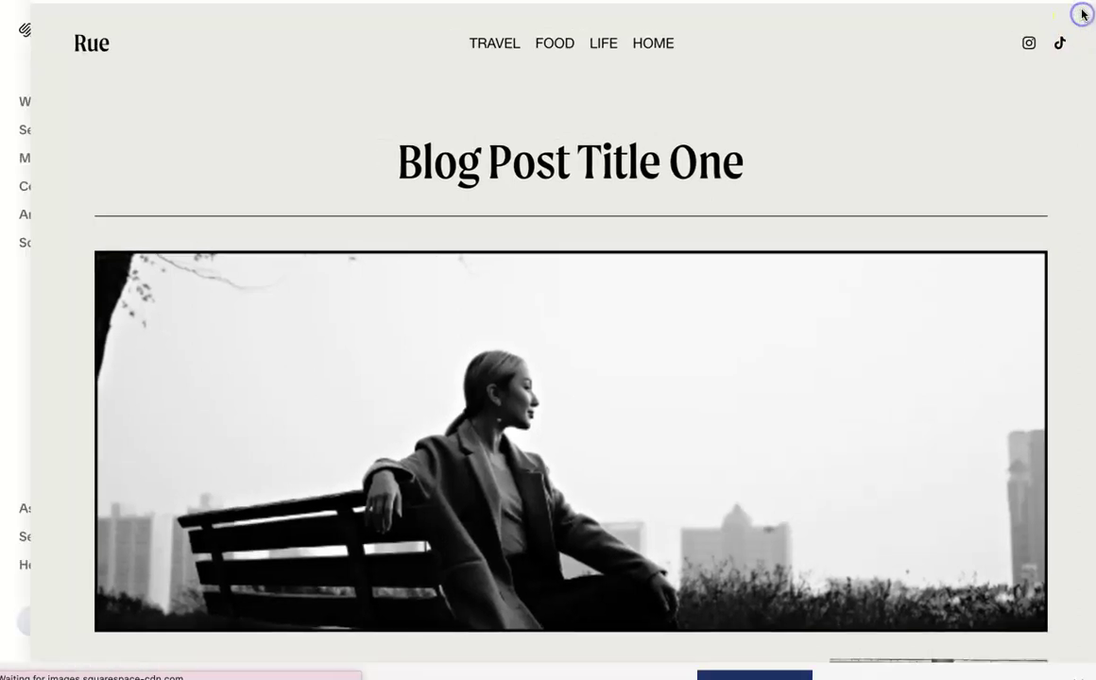
pyautogui.click(43, 102)
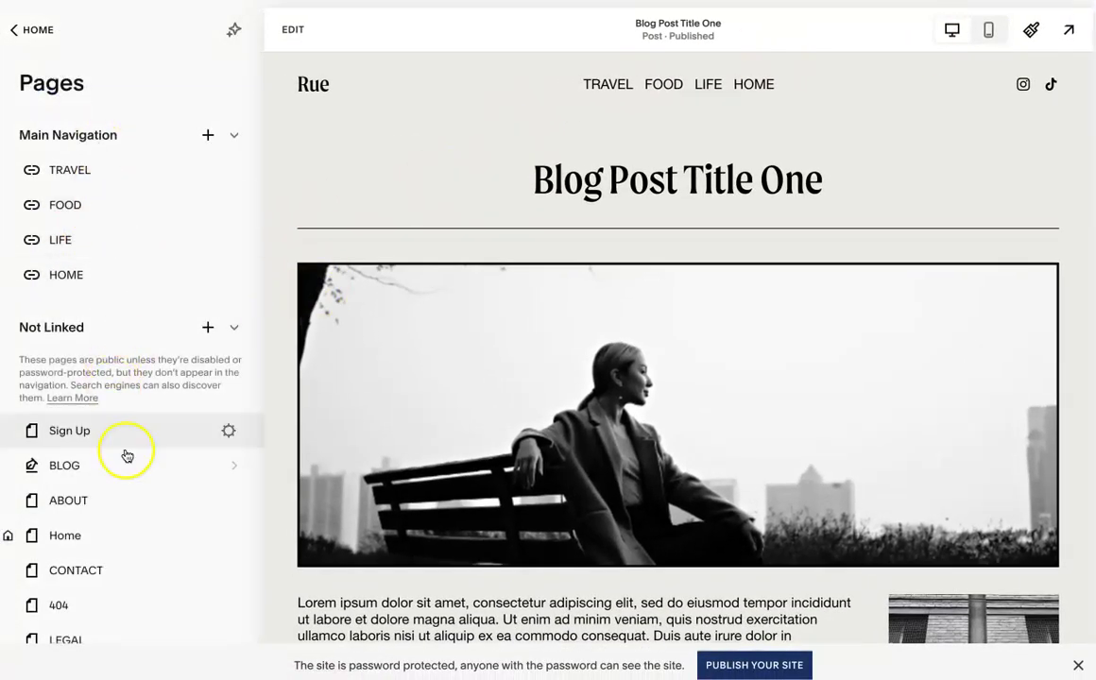
pyautogui.scroll(-1, 126, 457)
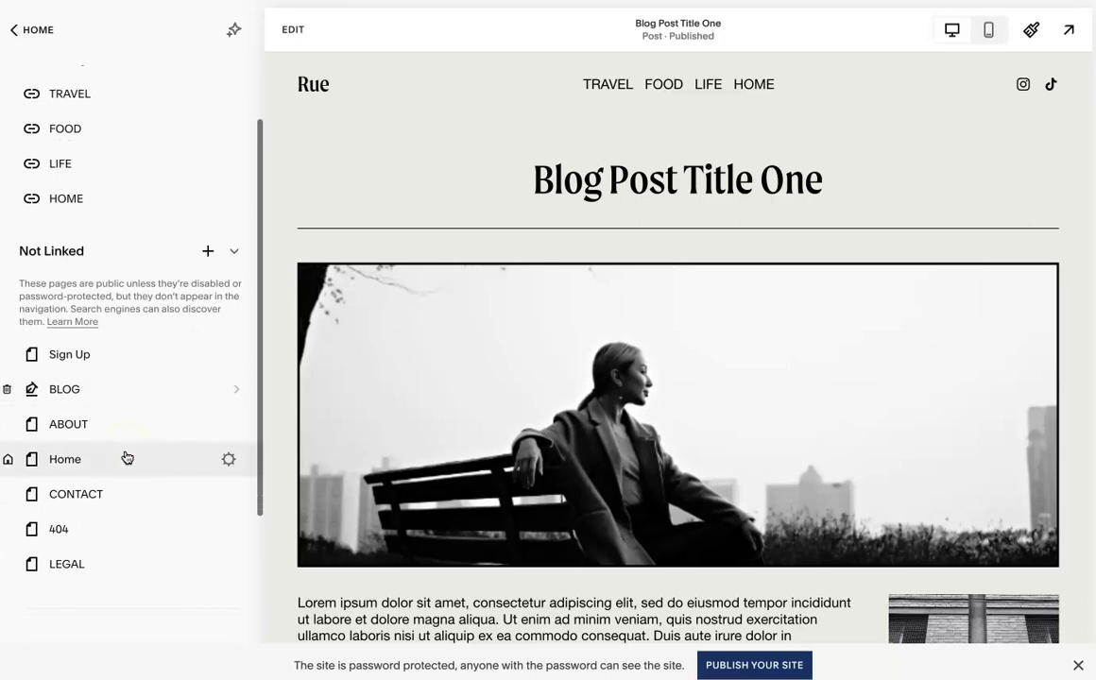
pyautogui.click(117, 390)
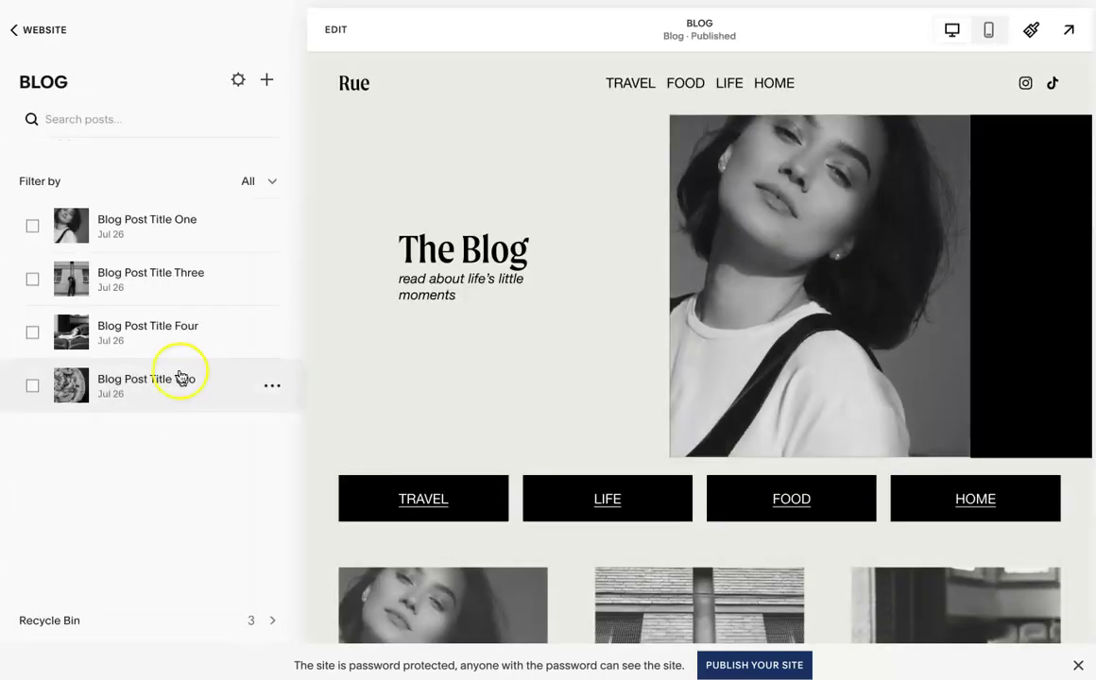
# - Open Blog Post Title Three and review its banner, article text and sidebar
pyautogui.click(164, 274)
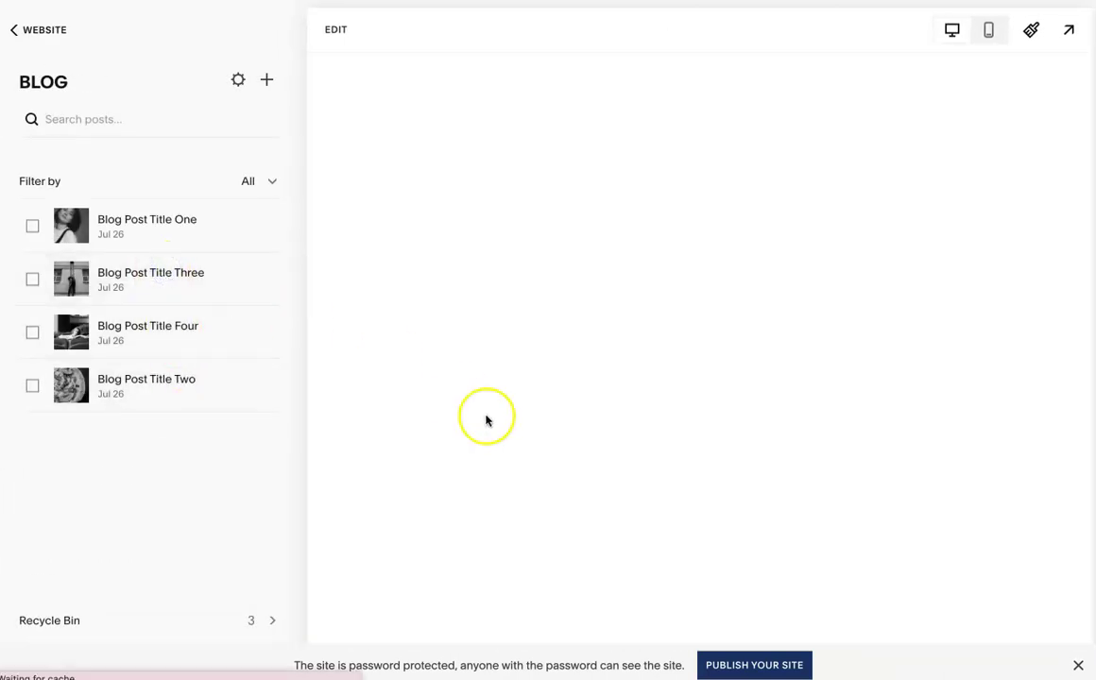
pyautogui.scroll(-10, 537, 458)
pyautogui.scroll(10, 535, 461)
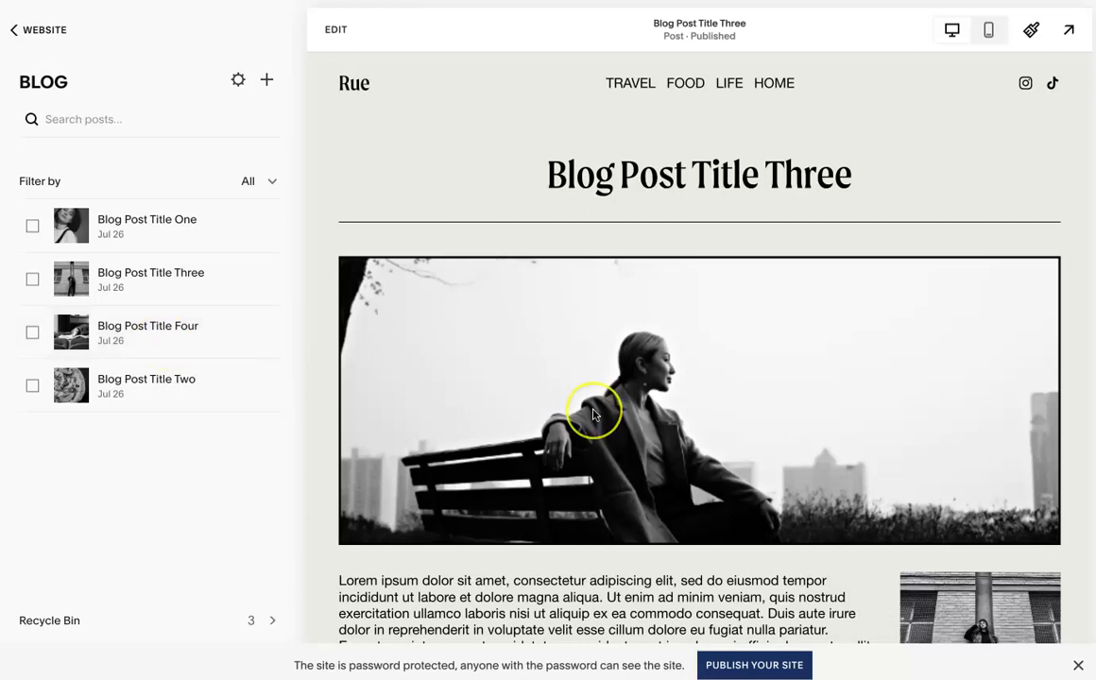
pyautogui.scroll(-10, 594, 411)
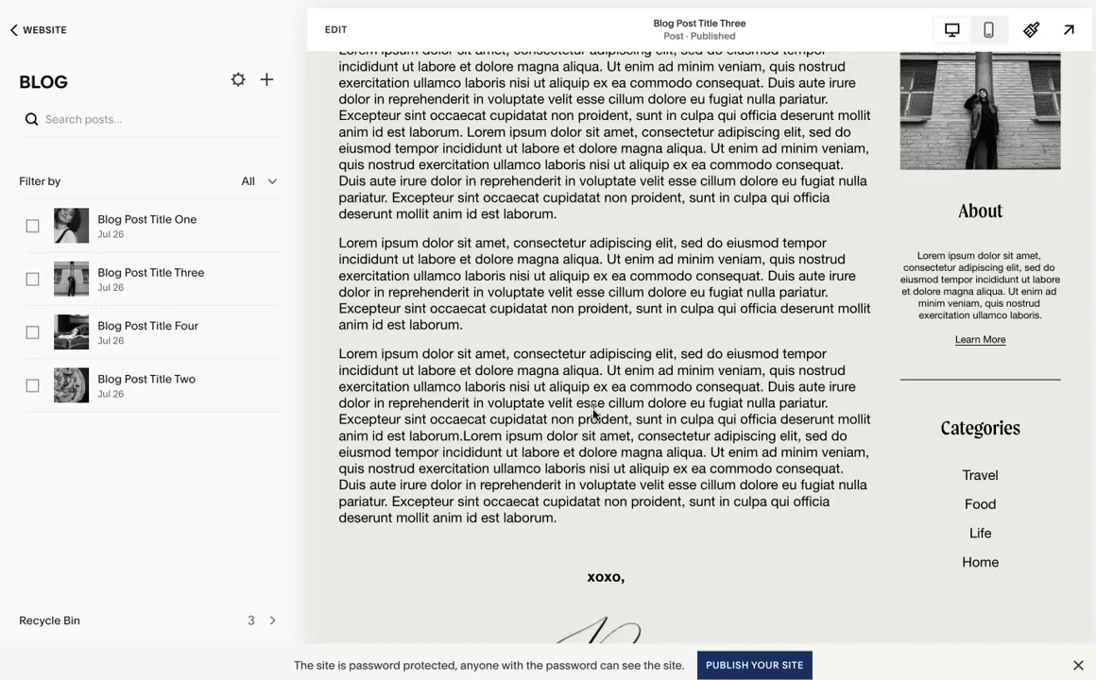
# - Create a new blog post titled "Adding A Sidebar To Squarespace"
pyautogui.click(265, 81)
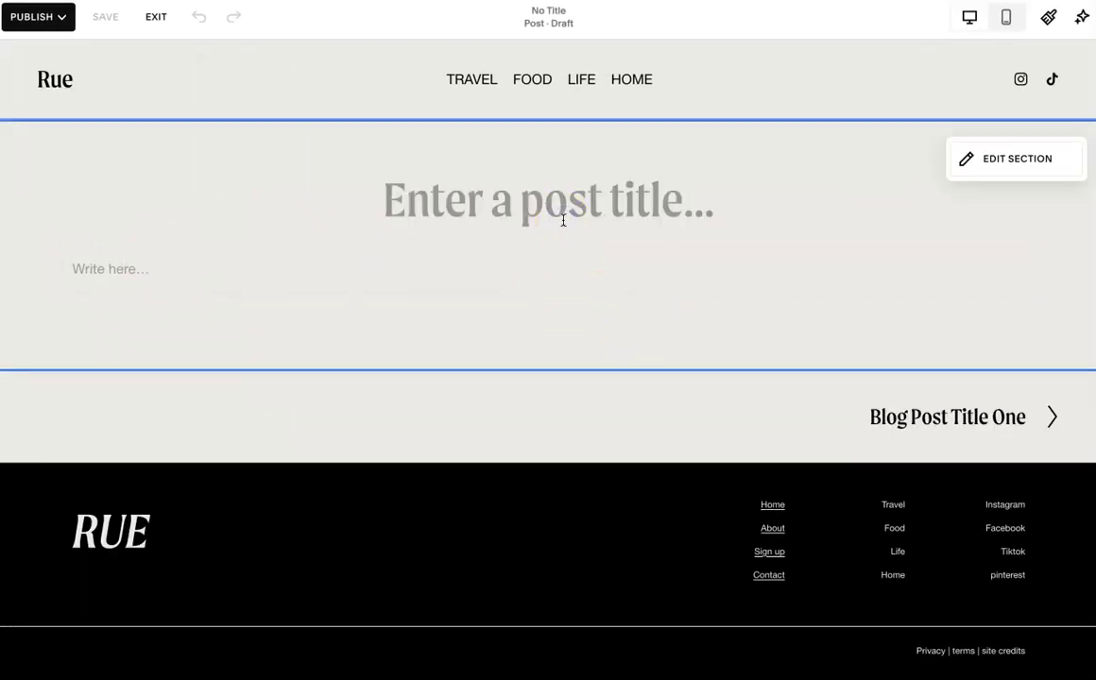
pyautogui.write('Sd')
pyautogui.press('BackSpace')
pyautogui.press('BackSpace')
pyautogui.write('Ad')
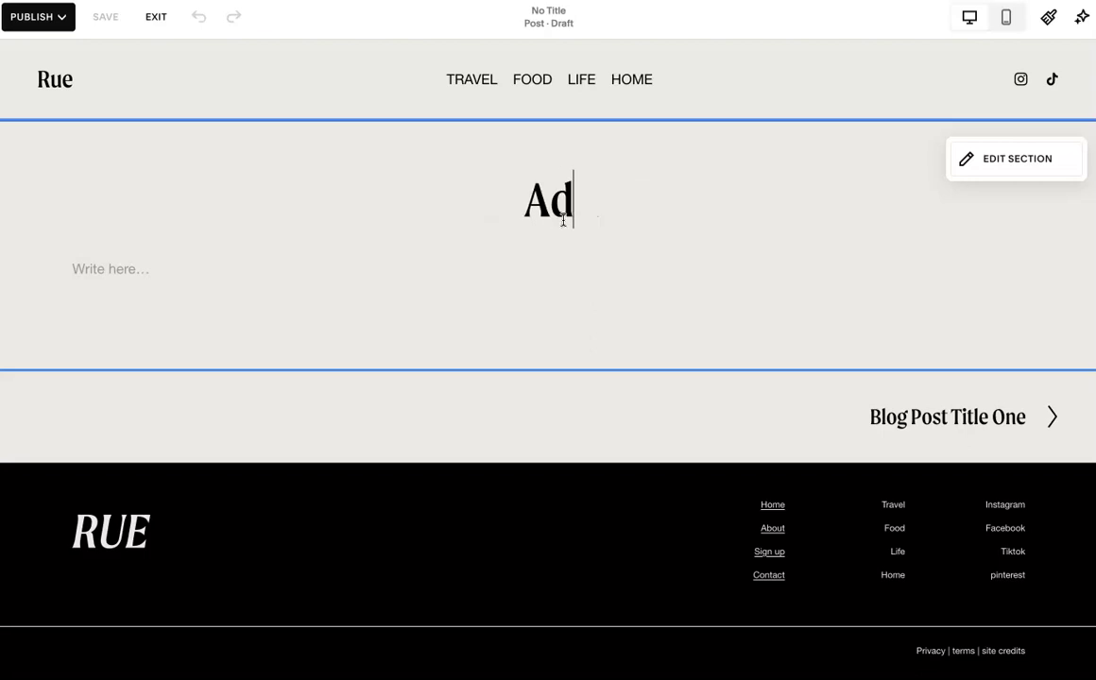
pyautogui.write('ding A Sideb')
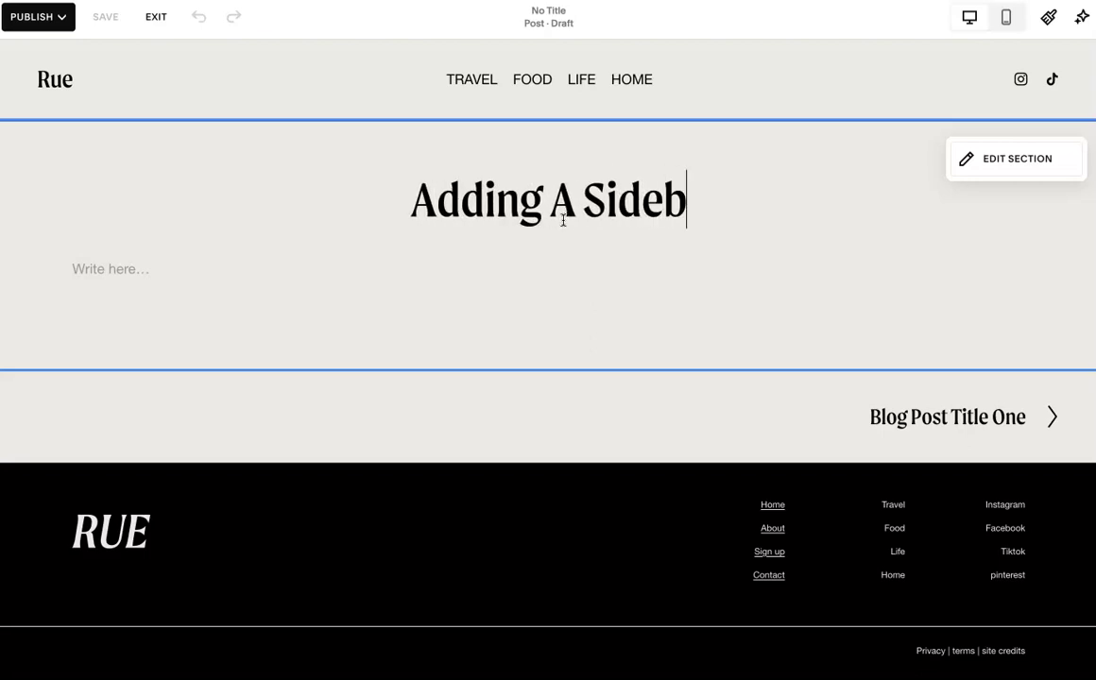
pyautogui.write('ar To Squaresp')
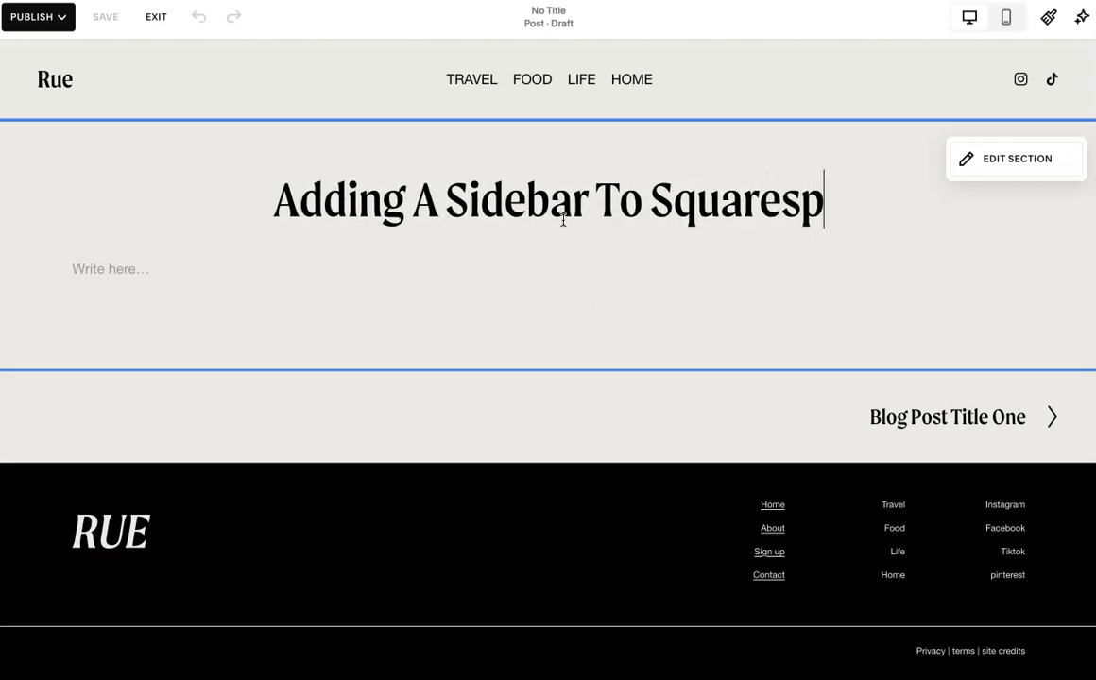
pyautogui.write('ace')
# - Insert an empty image block between the post title and the text block
pyautogui.click(491, 274)
pyautogui.click(543, 252)
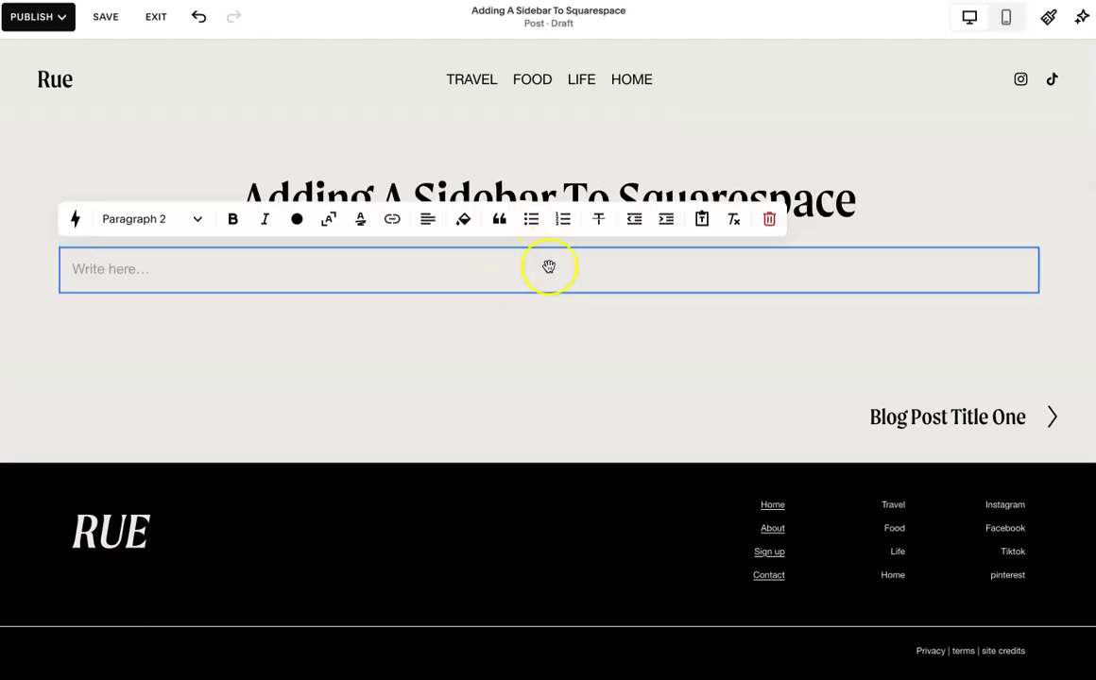
pyautogui.click(550, 312)
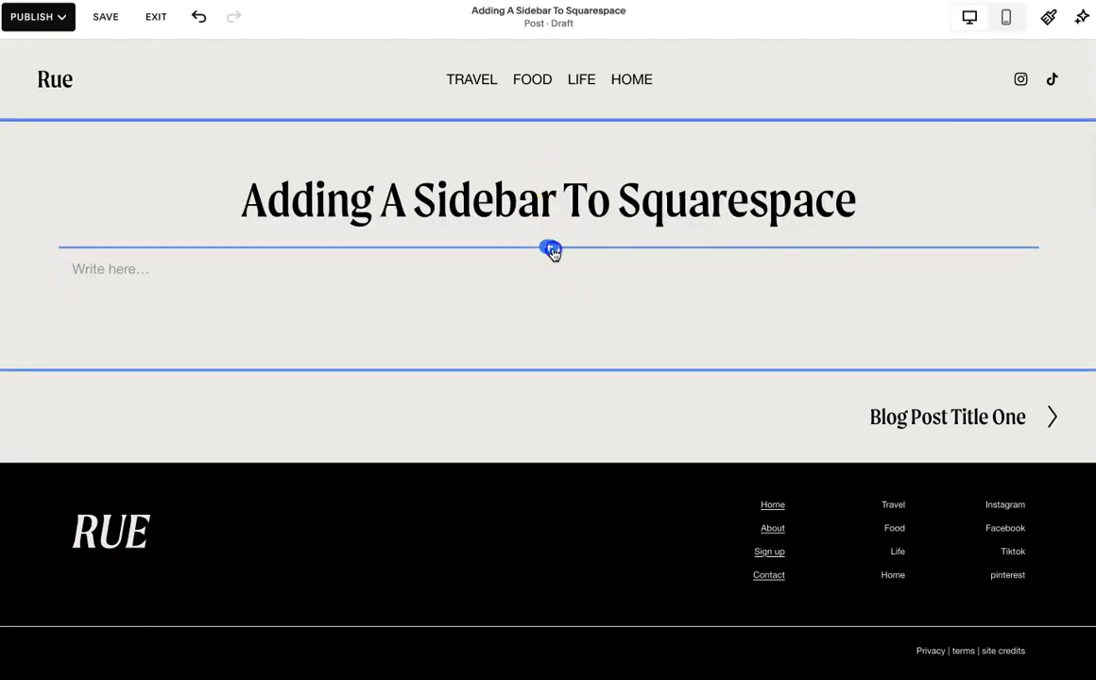
pyautogui.click(552, 250)
pyautogui.click(941, 190)
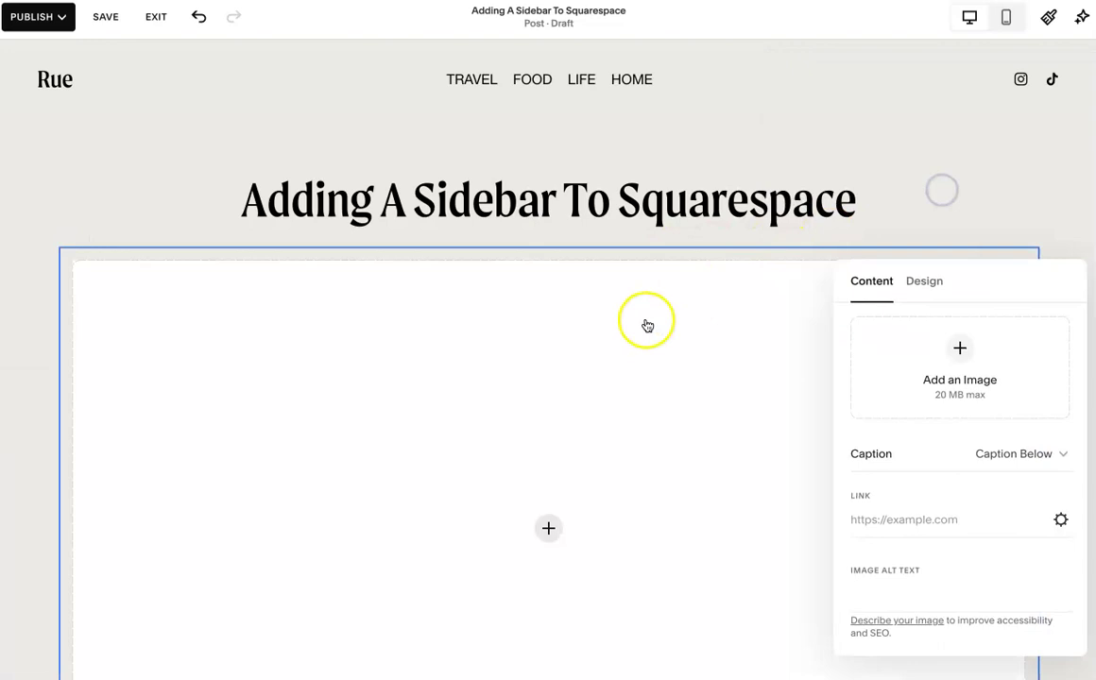
pyautogui.click(892, 210)
pyautogui.scroll(-3, 893, 211)
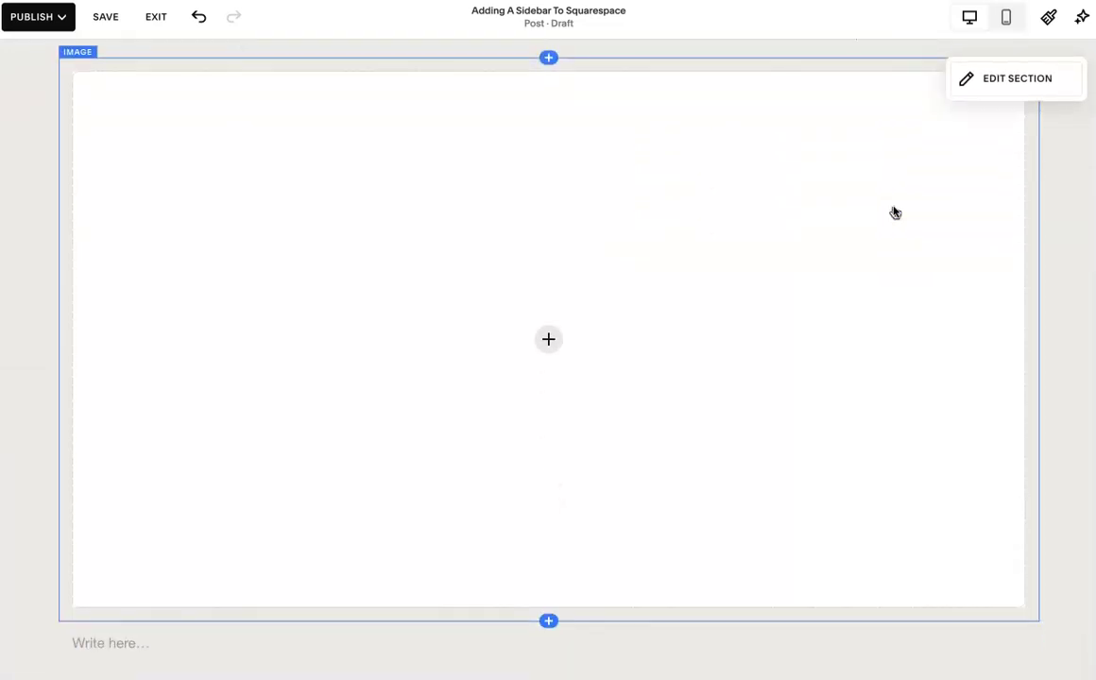
# - Fill the text block below the image with "Add Blog Content Here |" followed by a Lorem ipsum paragraph
pyautogui.scroll(-2, 896, 212)
pyautogui.click(317, 490)
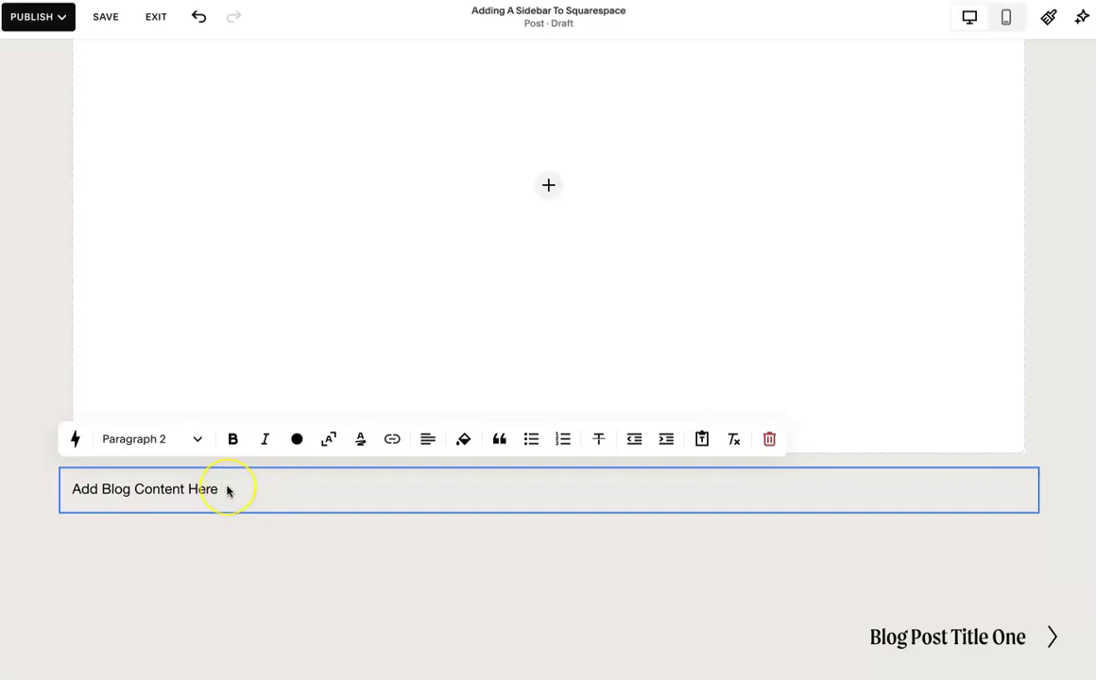
pyautogui.write('Lorem ipsum dolor sit amet, consectetur adipiscing elit, sed do eiusmod tempor incididunt ut labore et dolore magna aliqua. Ut enim ad minim veniam, quis nostrud exercitation ullamco laboris nisi ut aliquip ex ea commodo consequat. Duis aute irure dolor in reprehenderit in voluptate velit esse cillum dolore eu fugiat nulla pariatur. Excepteur sint occaecat cupidatat non proident, sunt in culpa qui officia deserunt mollit anim id est laborum.')
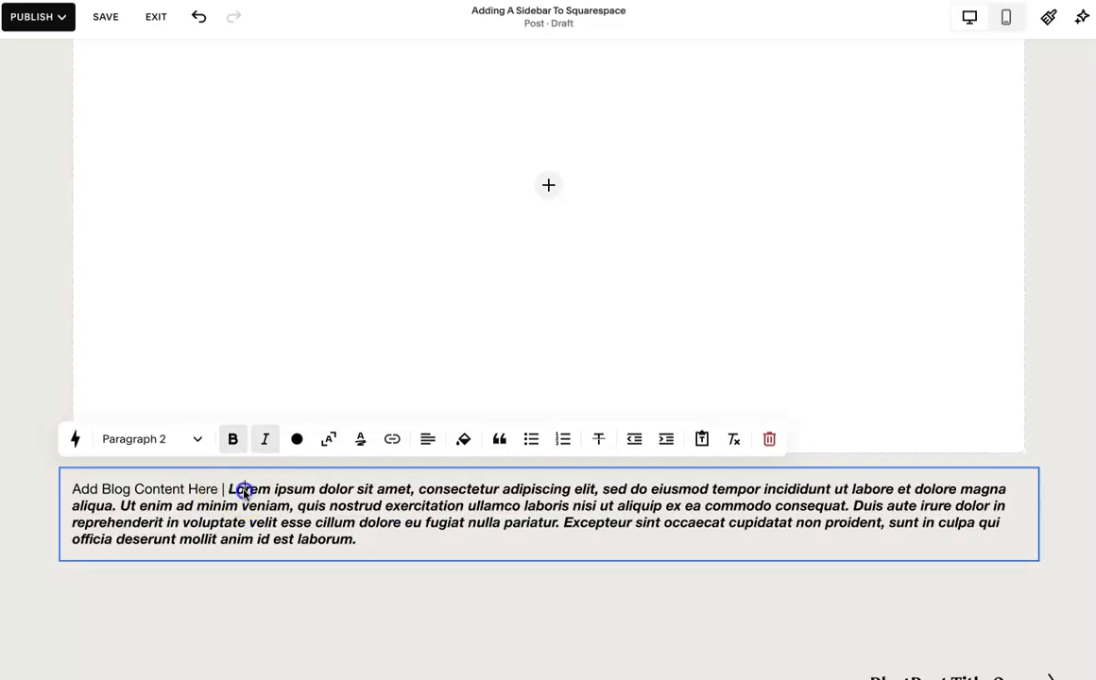
# - Remove the bold and italic formatting from the Lorem ipsum paragraph
pyautogui.tripleClick(244, 491)
pyautogui.click(232, 438)
pyautogui.click(264, 439)
pyautogui.click(258, 513)
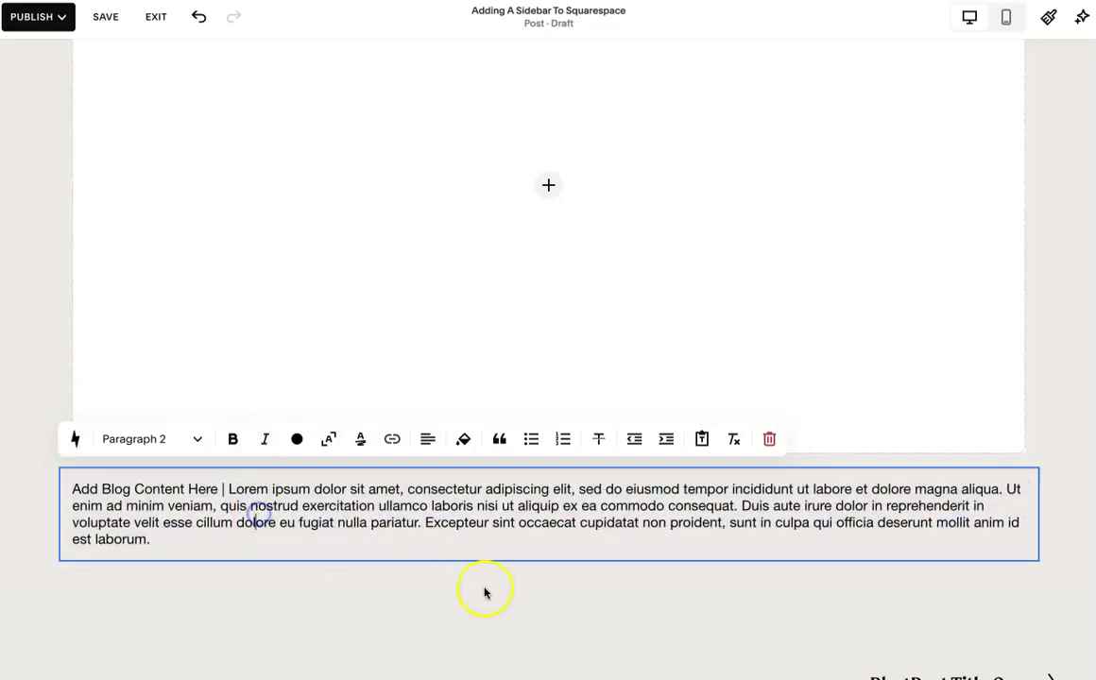
pyautogui.click(484, 590)
# - Add a spacer block below the paragraph and move it to the text's right side as a second column
pyautogui.scroll(-2, 492, 544)
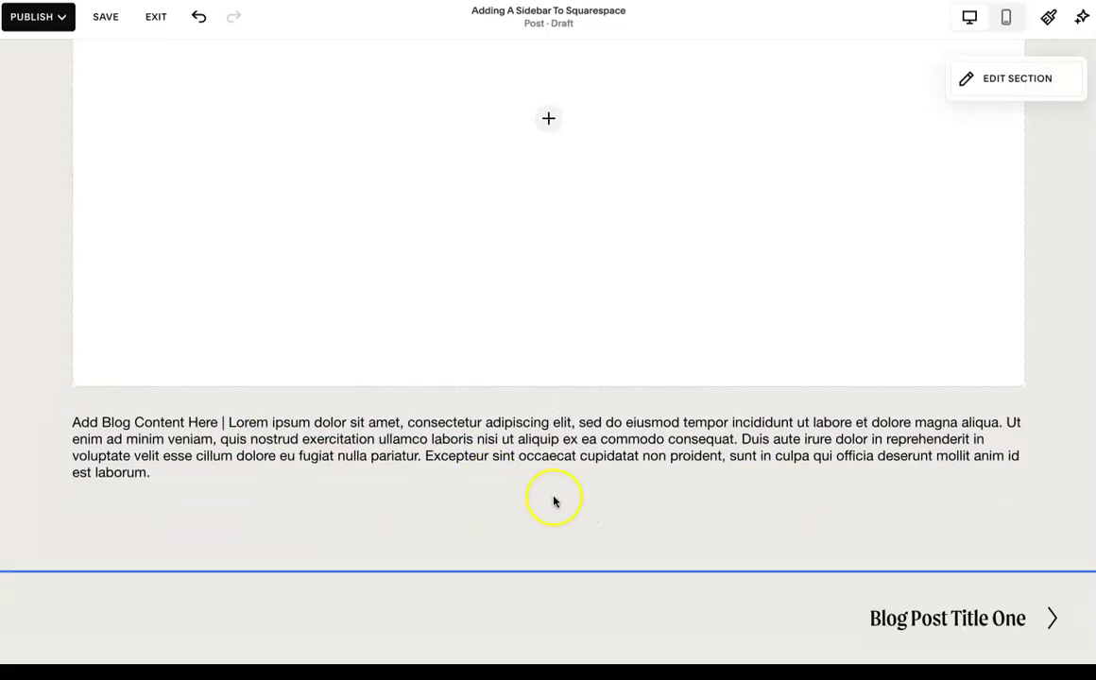
pyautogui.click(549, 492)
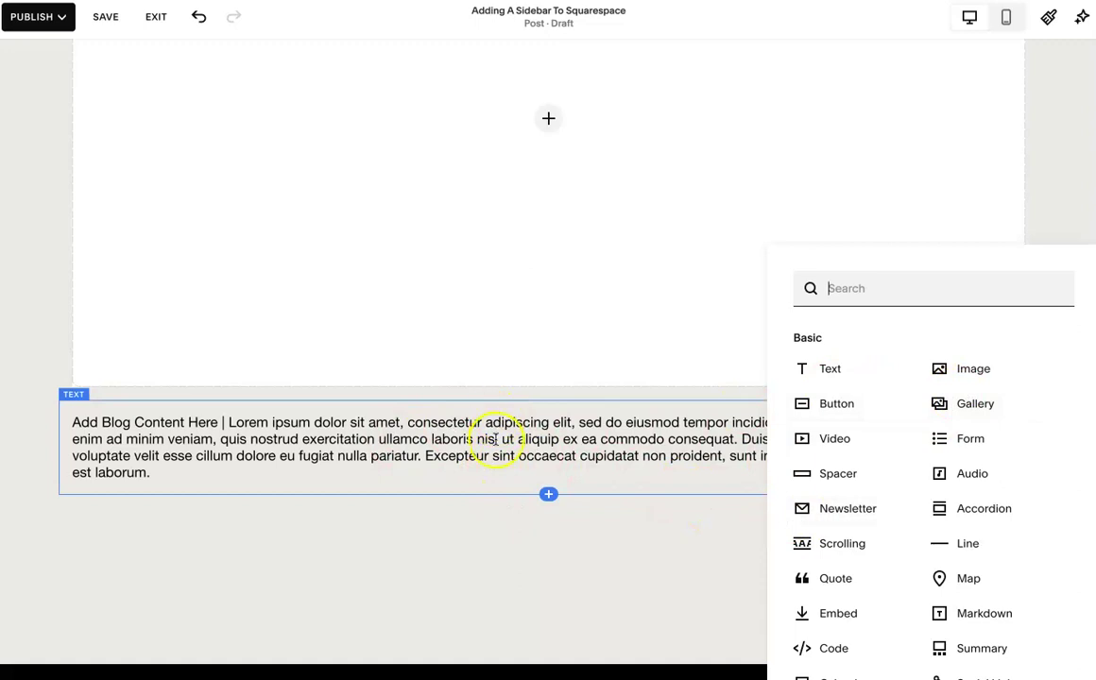
pyautogui.click(502, 510)
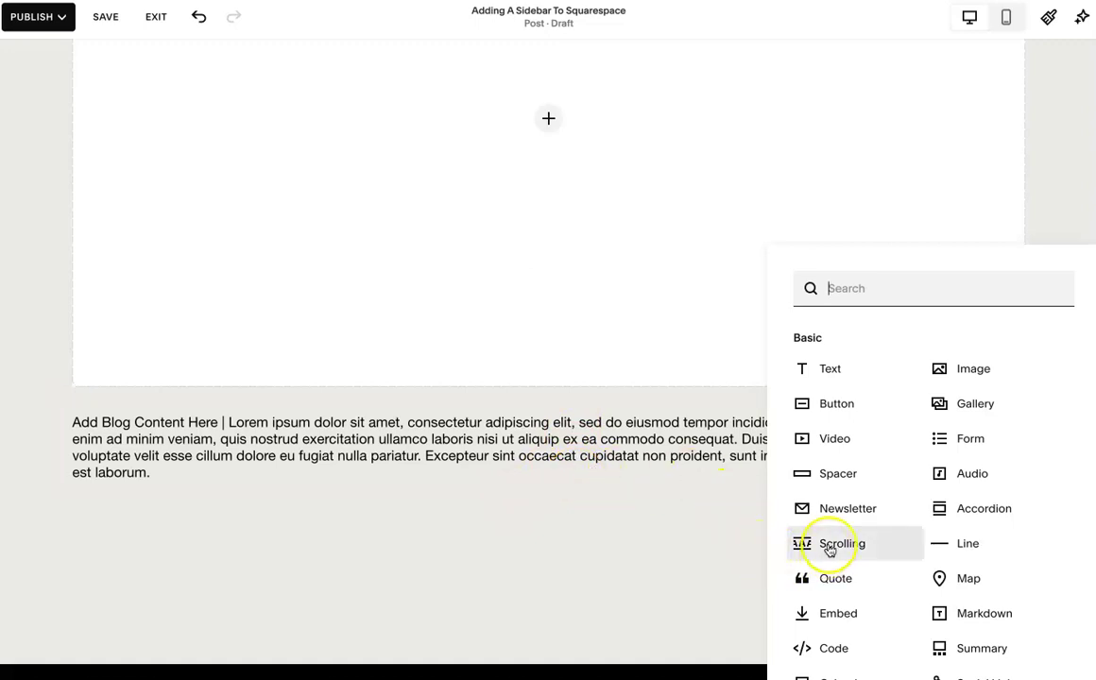
pyautogui.click(838, 475)
pyautogui.moveTo(580, 522); pyautogui.dragTo(905, 456)
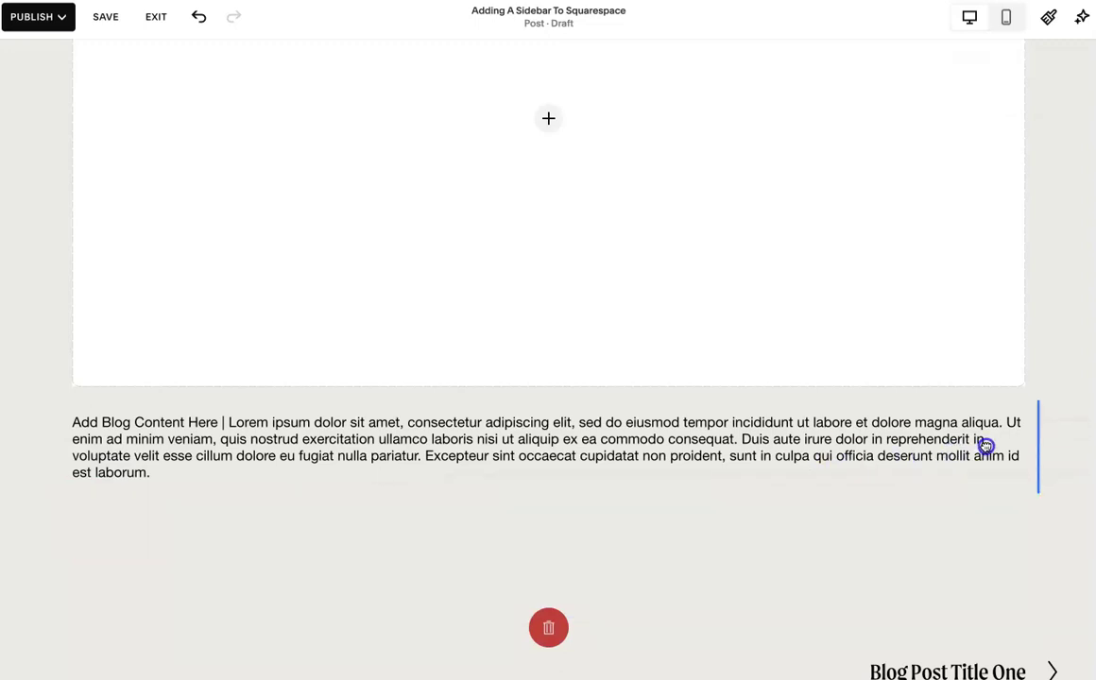
pyautogui.moveTo(1003, 445)
pyautogui.mouseDown()
pyautogui.moveTo(1030, 444)
pyautogui.moveTo(1021, 447)
pyautogui.mouseUp()
pyautogui.moveTo(1021, 447); pyautogui.dragTo(1020, 445)
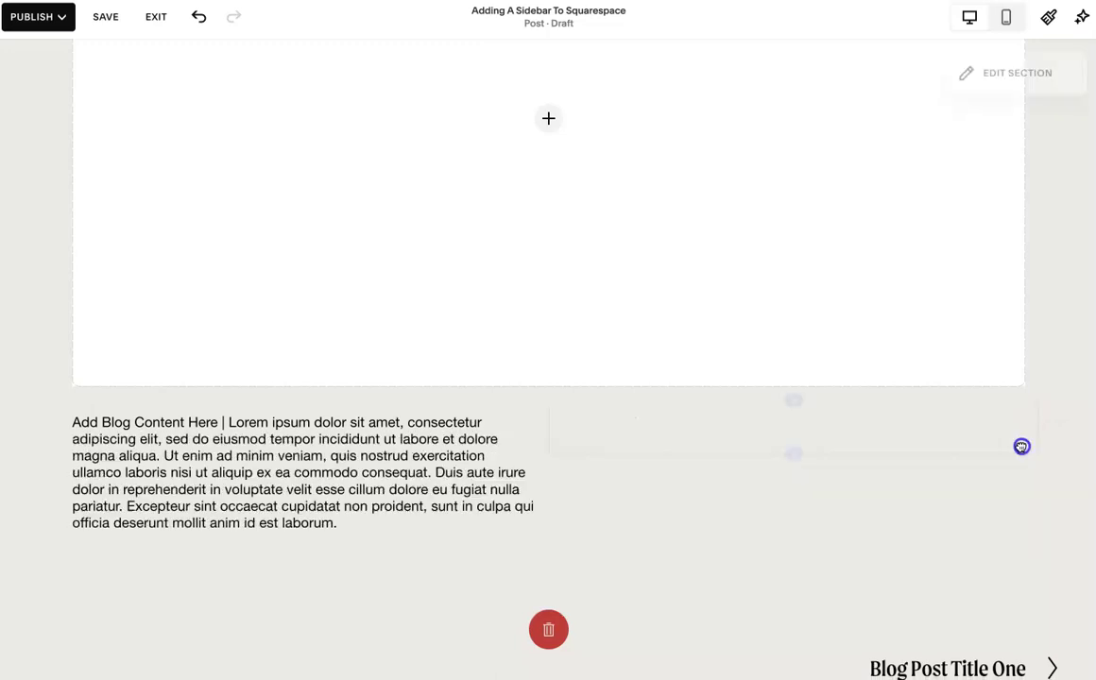
# - Widen the text column to about three quarters of the content width, leaving a narrow spacer column
pyautogui.moveTo(593, 413); pyautogui.dragTo(761, 422)
pyautogui.moveTo(843, 421); pyautogui.dragTo(803, 426)
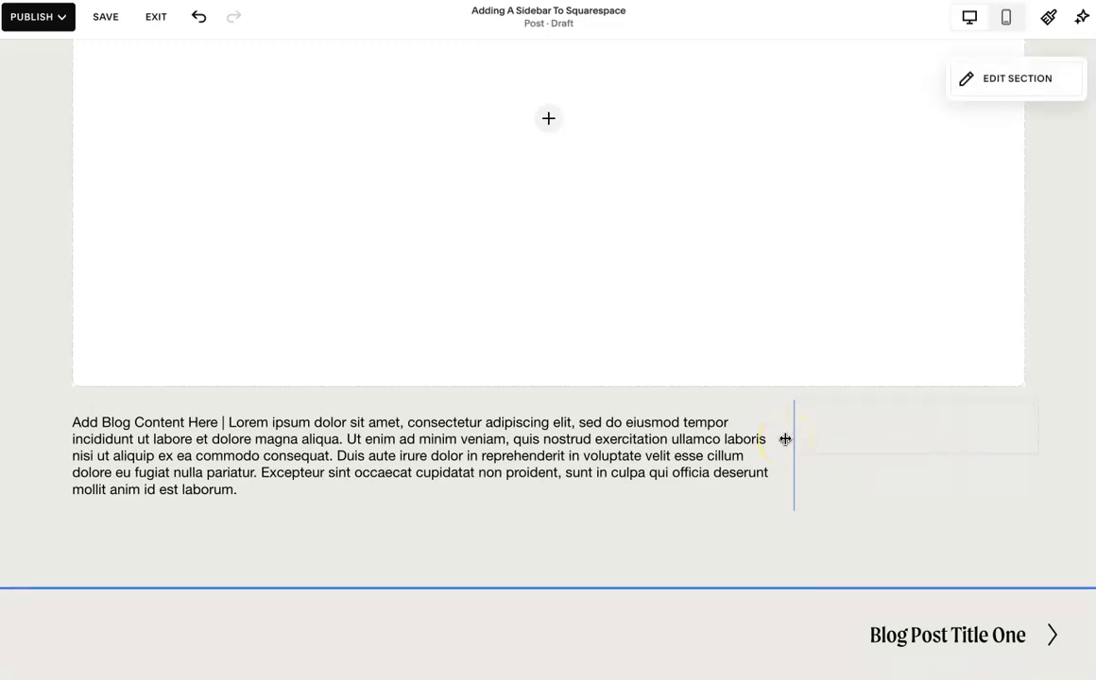
pyautogui.moveTo(792, 432)
pyautogui.mouseDown()
pyautogui.moveTo(934, 433)
pyautogui.moveTo(801, 437)
pyautogui.mouseUp()
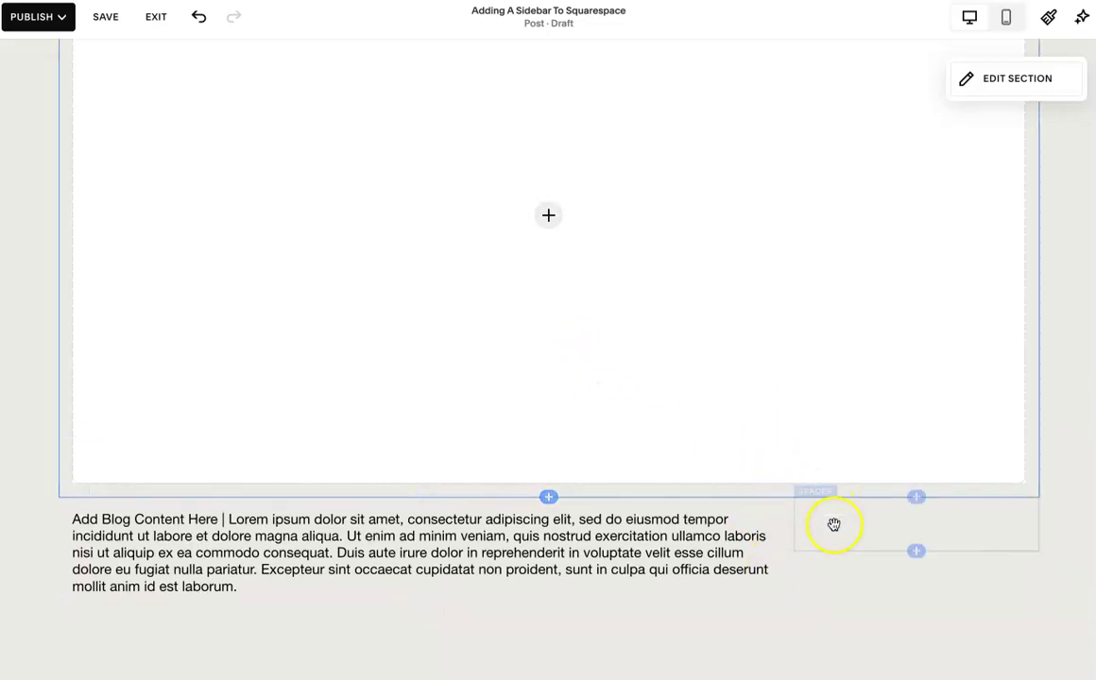
# - Move the spacer to the right of both image and text, and widen their shared column to about three quarters
pyautogui.moveTo(839, 592); pyautogui.dragTo(1001, 537)
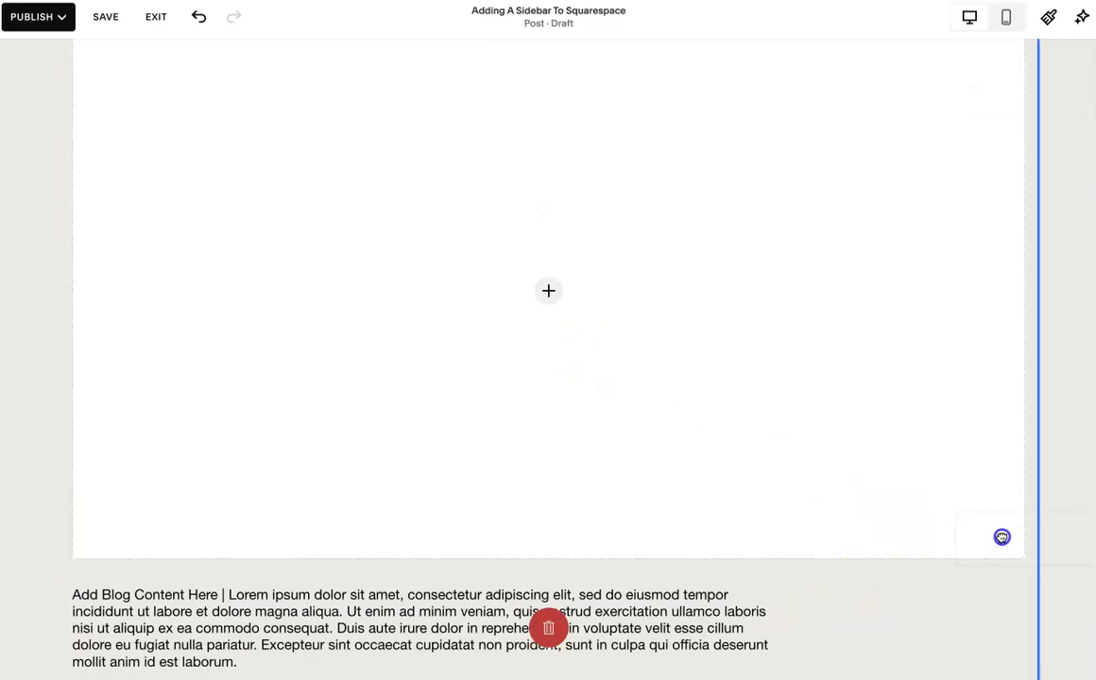
pyautogui.moveTo(1002, 537); pyautogui.dragTo(1001, 537)
pyautogui.scroll(4, 512, 415)
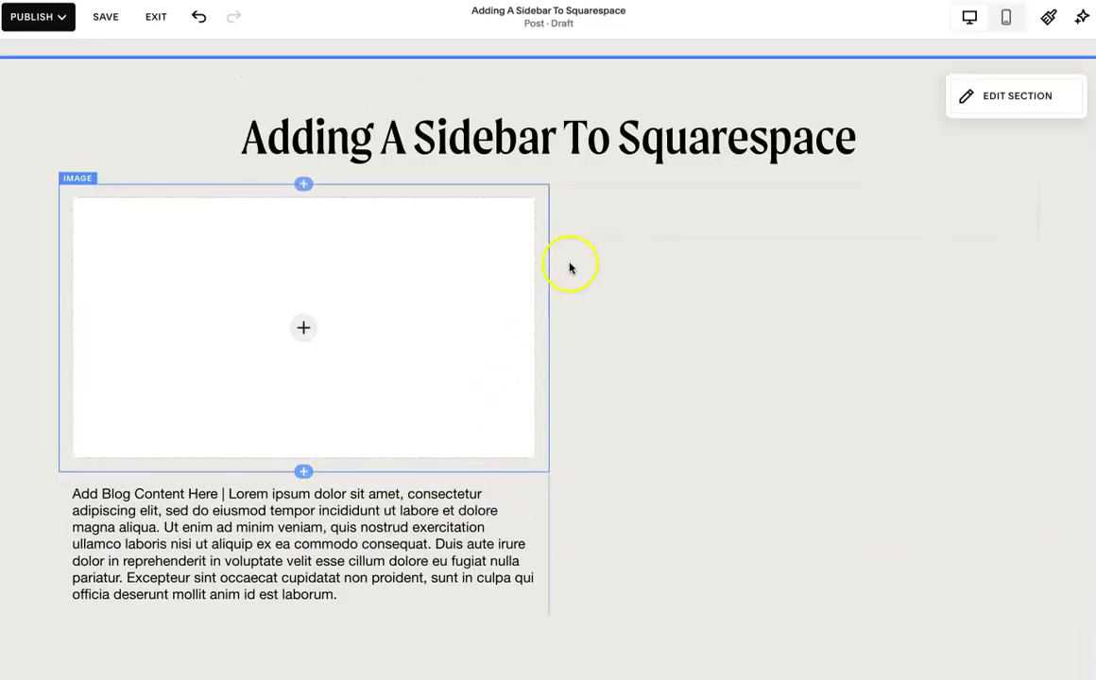
pyautogui.moveTo(545, 215); pyautogui.dragTo(819, 232)
pyautogui.scroll(-3, 587, 485)
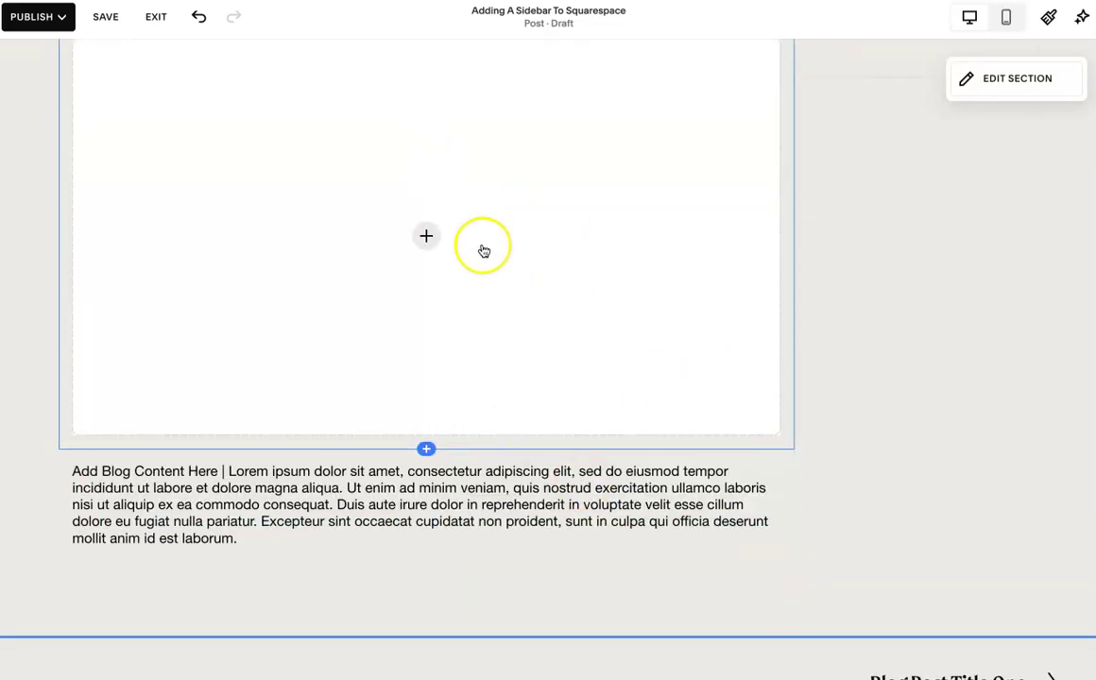
# - Add an image block below the Lorem ipsum paragraph
pyautogui.scroll(2, 485, 247)
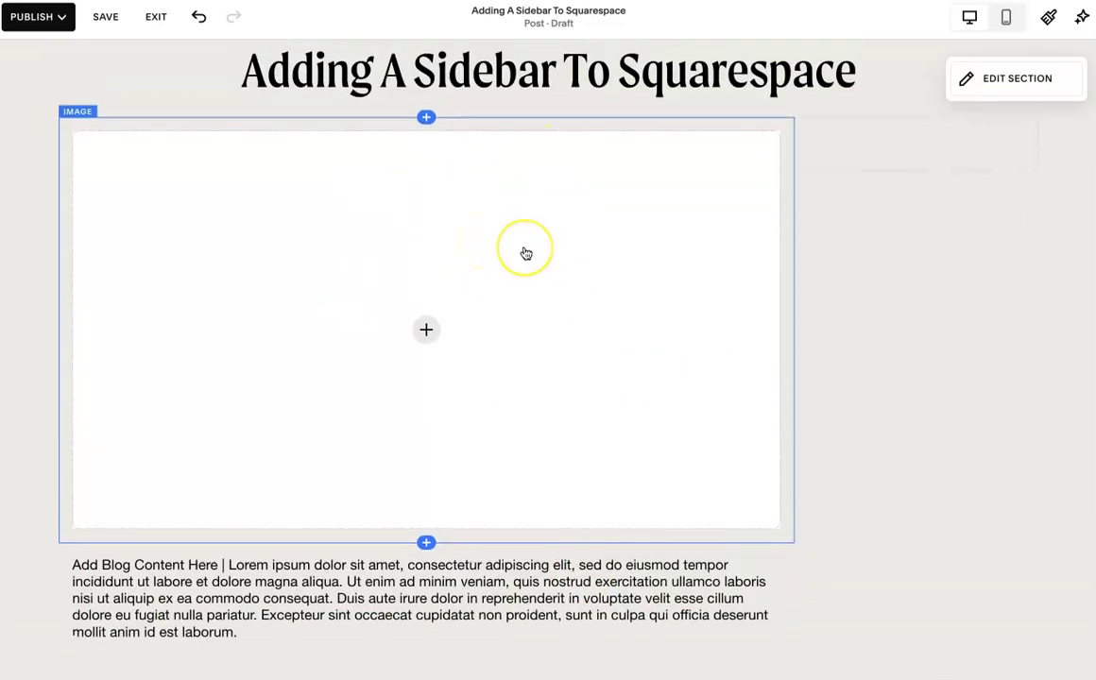
pyautogui.scroll(-2, 526, 253)
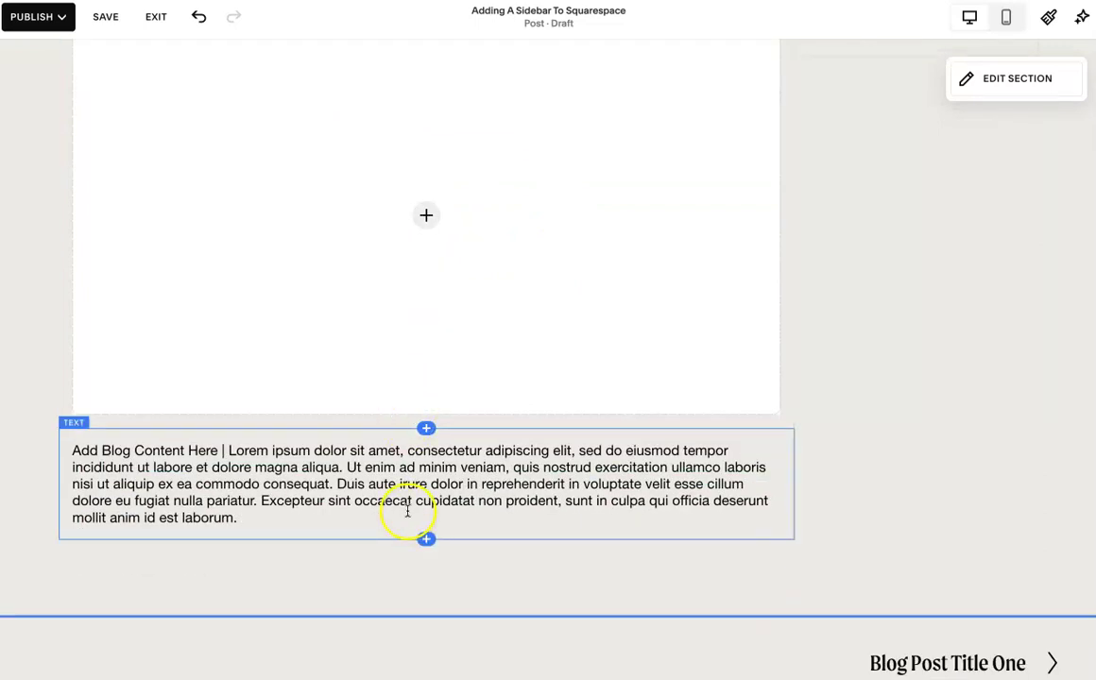
pyautogui.click(426, 540)
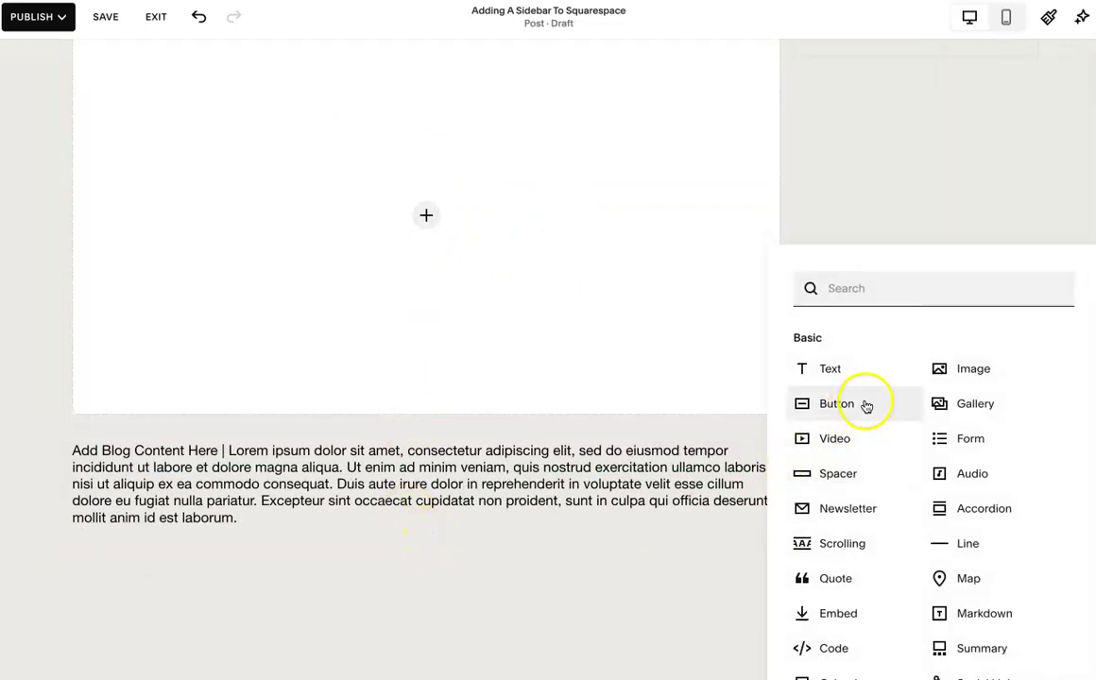
pyautogui.click(942, 379)
# - Copy the Lorem ipsum paragraph and paste it four times into a new text block below the second image
pyautogui.click(709, 519)
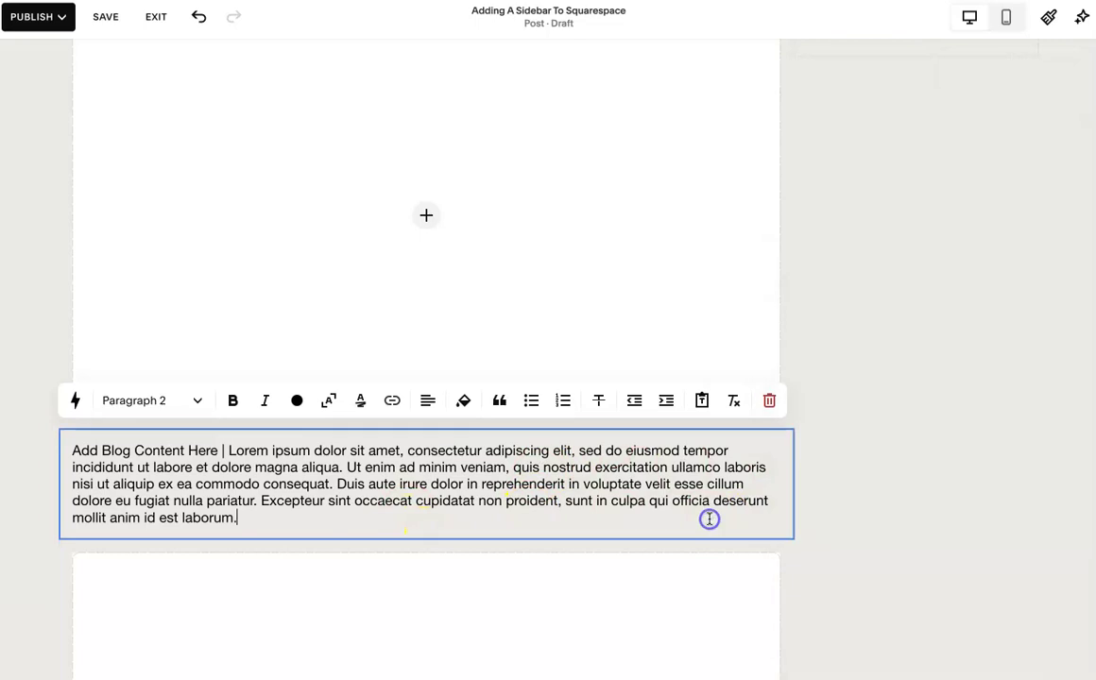
pyautogui.doubleClick(631, 496)
pyautogui.tripleClick(631, 492)
pyautogui.hotkey('ctrl', 'c')
pyautogui.scroll(-5, 631, 492)
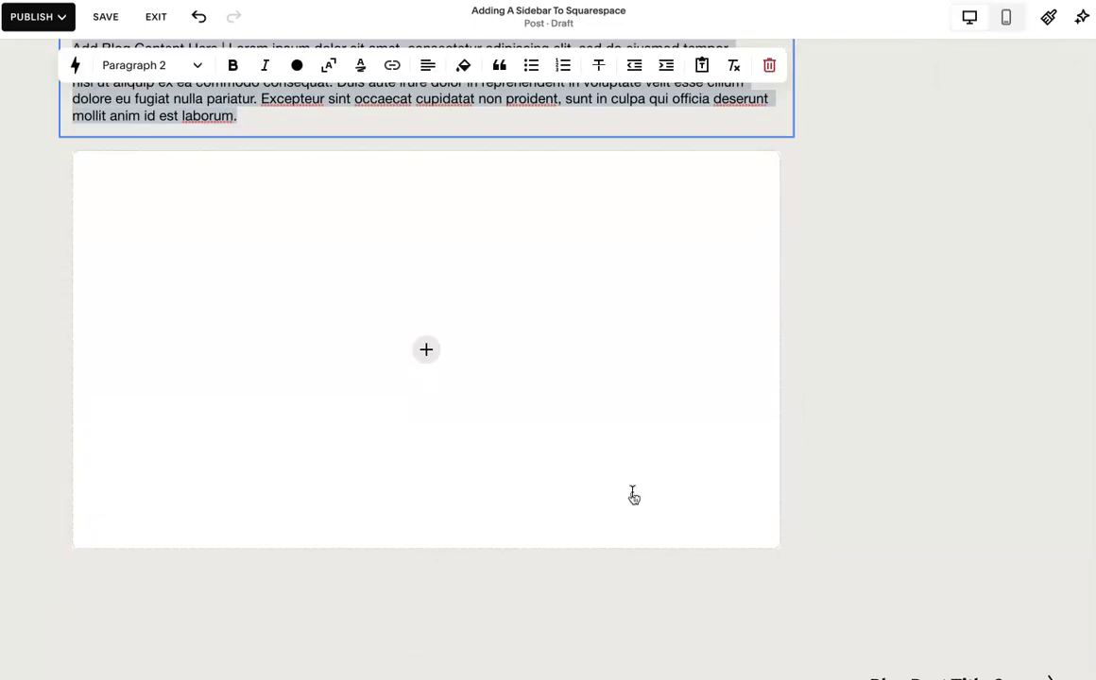
pyautogui.click(455, 510)
pyautogui.click(426, 503)
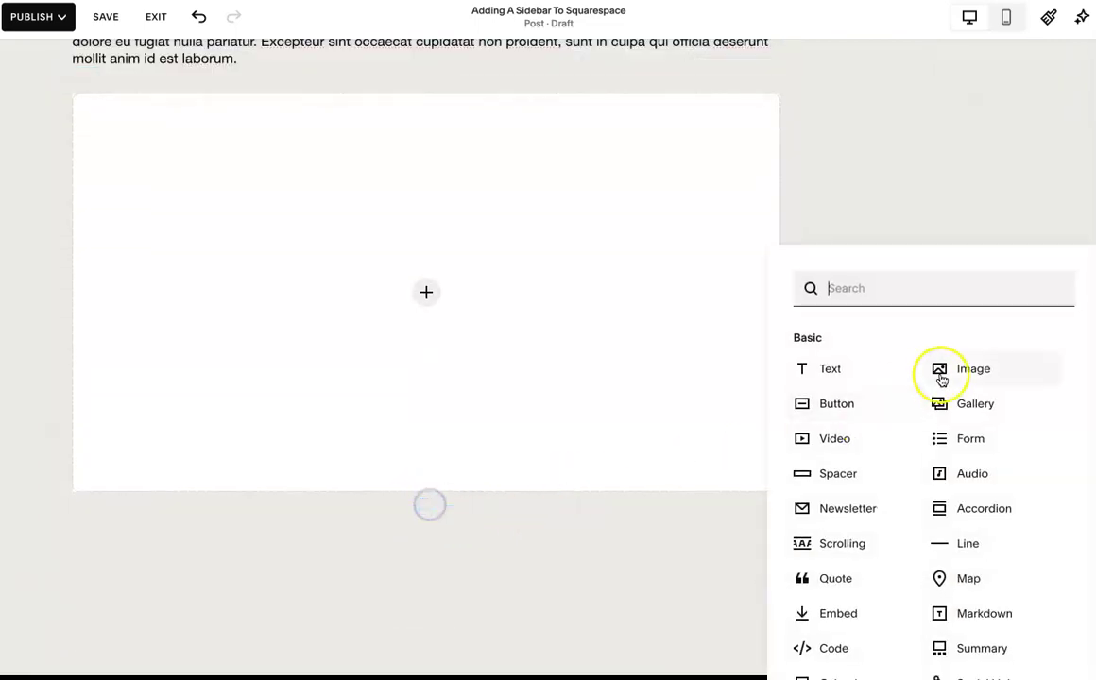
pyautogui.click(844, 366)
pyautogui.hotkey('ctrl', 'v')
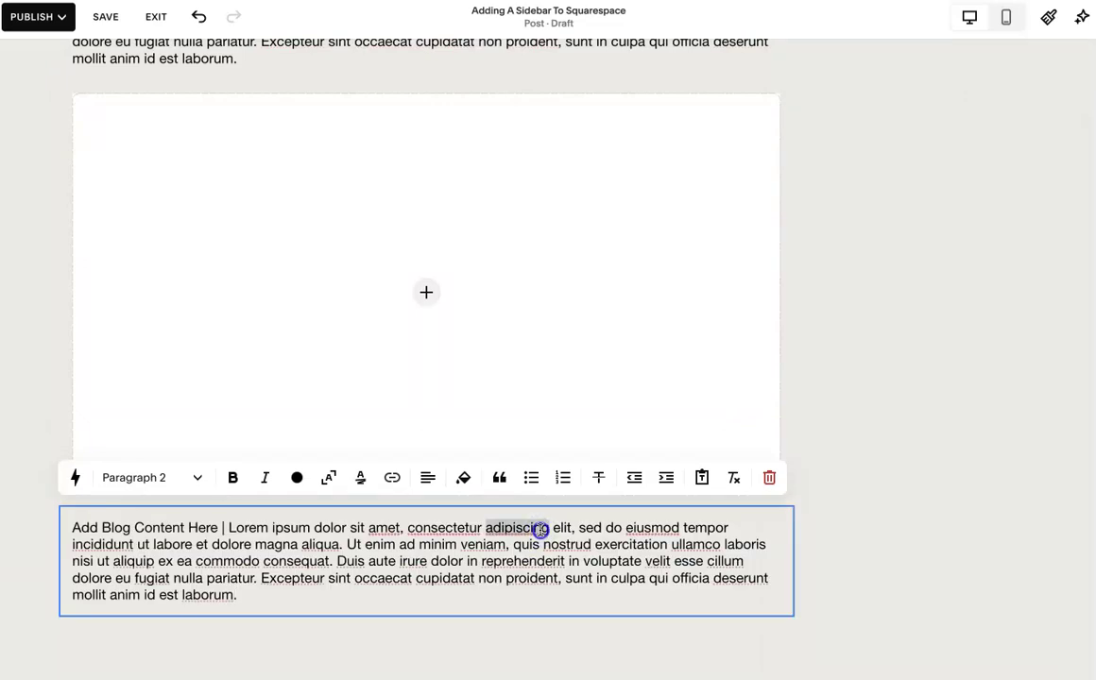
pyautogui.hotkey('ctrl', 'v')
pyautogui.hotkey('ctrl', 'v')
pyautogui.hotkey('ctrl', 'v')
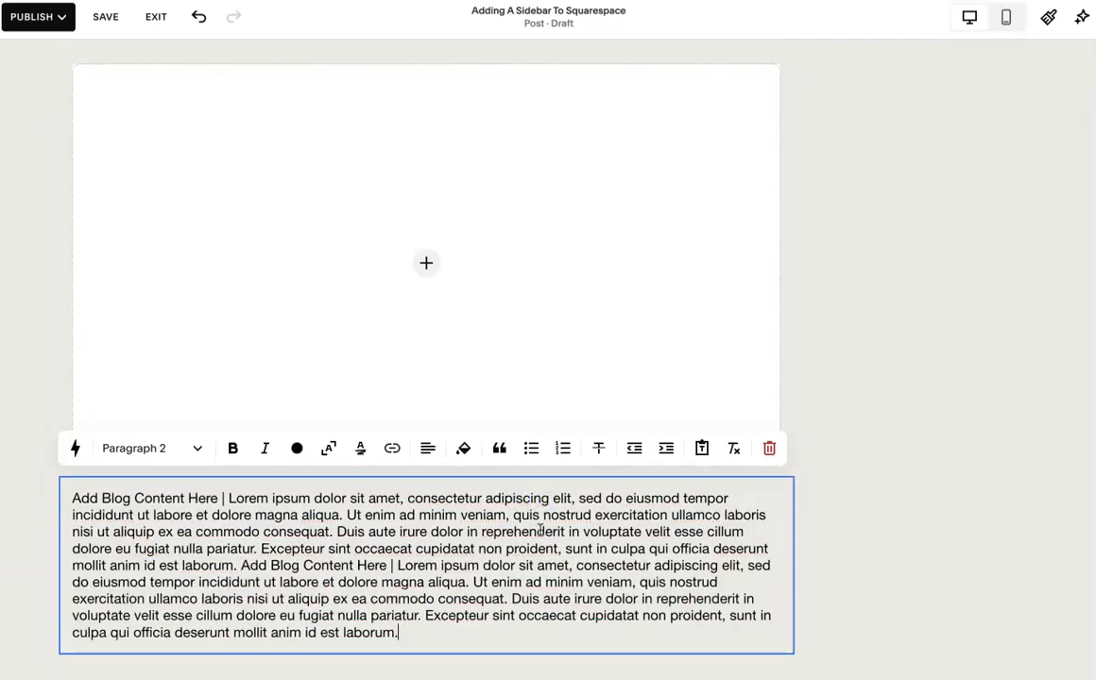
pyautogui.click(893, 411)
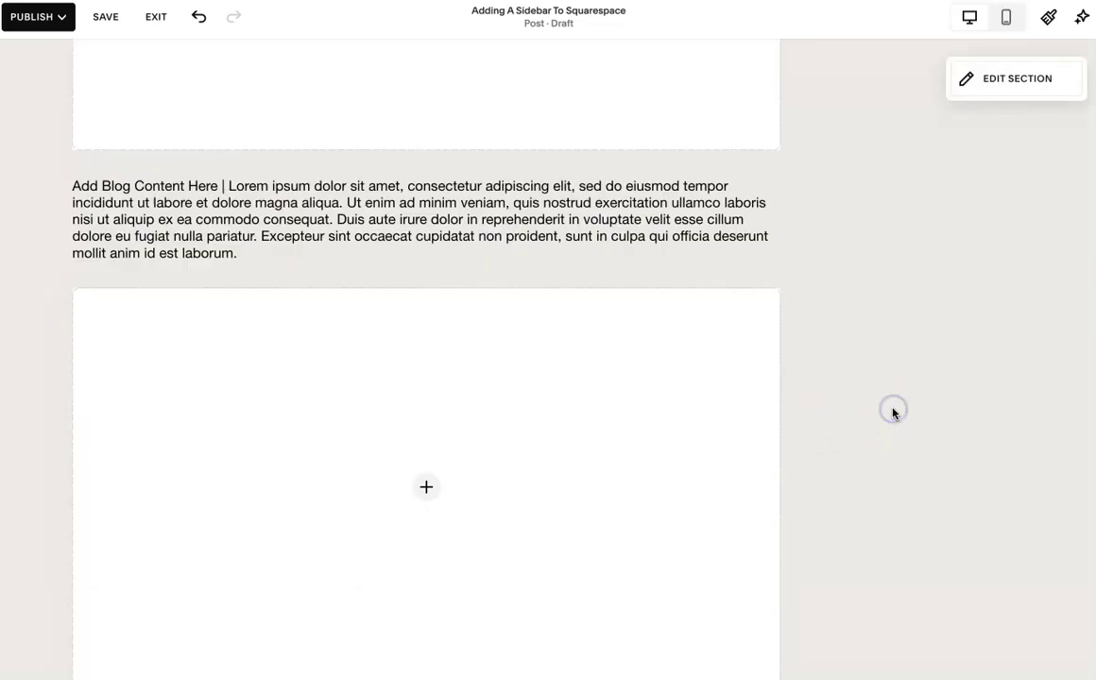
# - Move the spacer beside the first paragraph so the top image spans the full content width
pyautogui.scroll(8, 893, 411)
pyautogui.moveTo(883, 247); pyautogui.dragTo(787, 530)
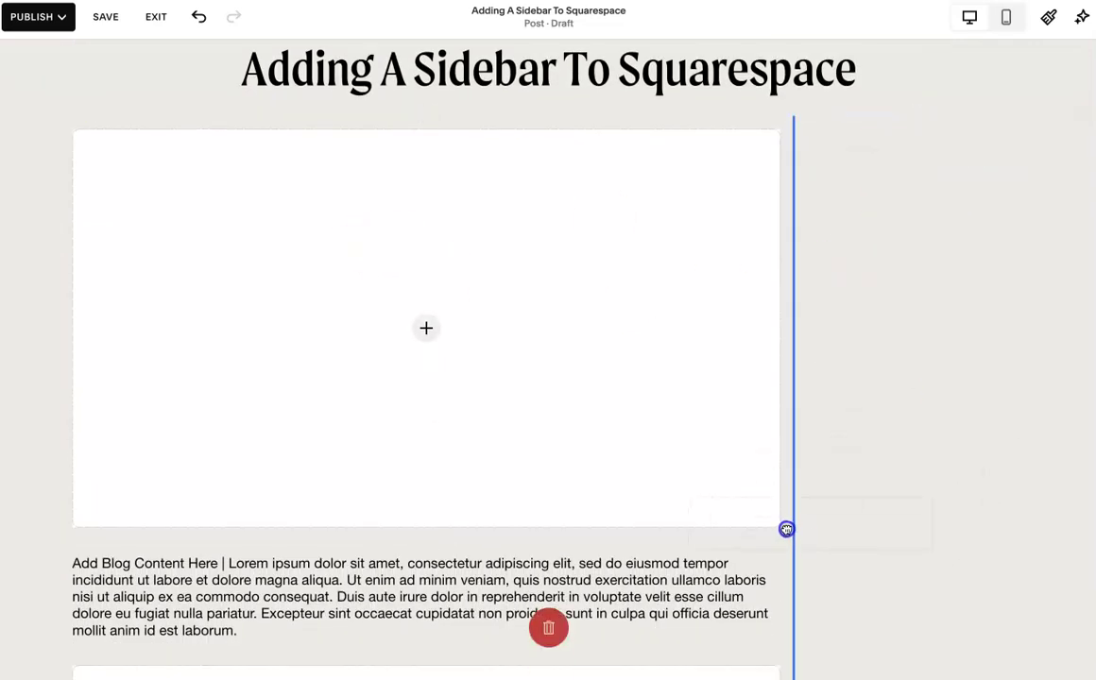
pyautogui.moveTo(827, 579); pyautogui.dragTo(776, 605)
# - Move the second image and the long text block under the first paragraph, into the column beside the spacer
pyautogui.scroll(-5, 764, 553)
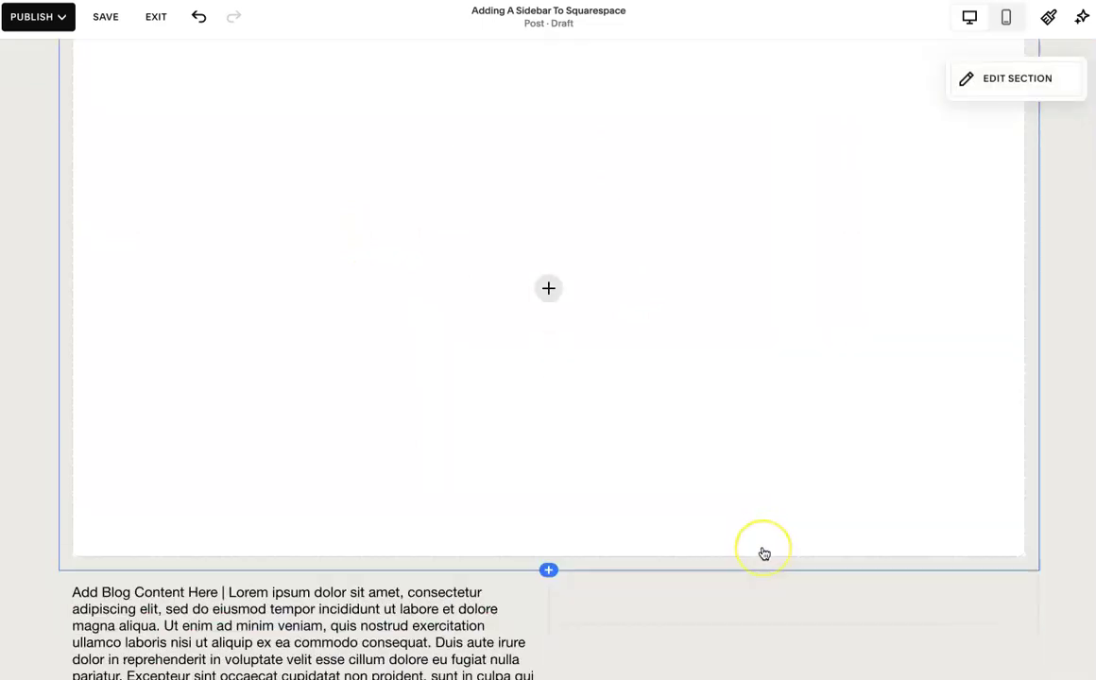
pyautogui.moveTo(602, 373); pyautogui.dragTo(364, 280)
pyautogui.scroll(-3, 379, 416)
pyautogui.click(427, 450)
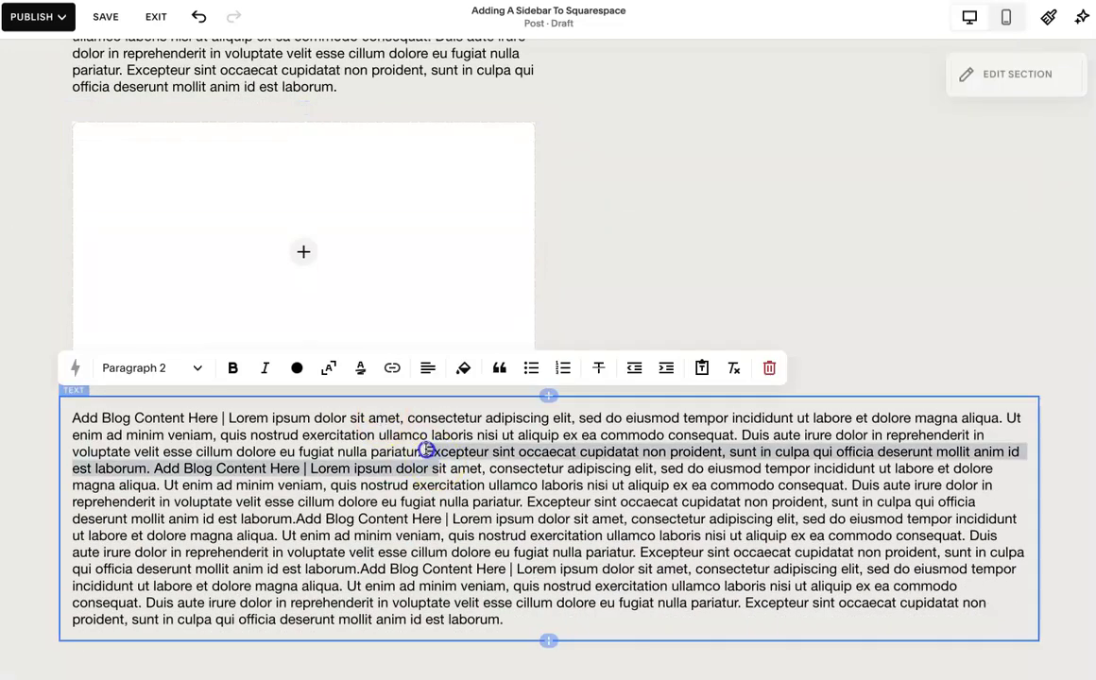
pyautogui.moveTo(425, 396); pyautogui.dragTo(337, 332)
# - Widen the main content column to about two thirds of the content width, narrowing the spacer column
pyautogui.scroll(2, 606, 399)
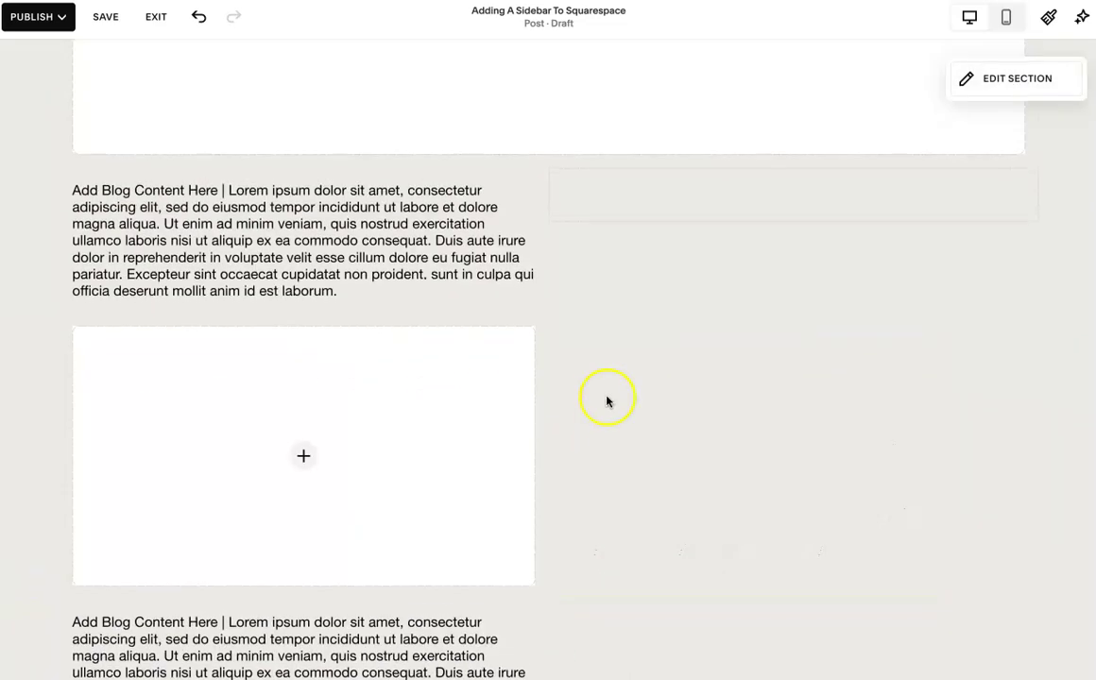
pyautogui.moveTo(549, 193); pyautogui.dragTo(726, 195)
pyautogui.click(931, 188)
pyautogui.moveTo(876, 229); pyautogui.dragTo(773, 215)
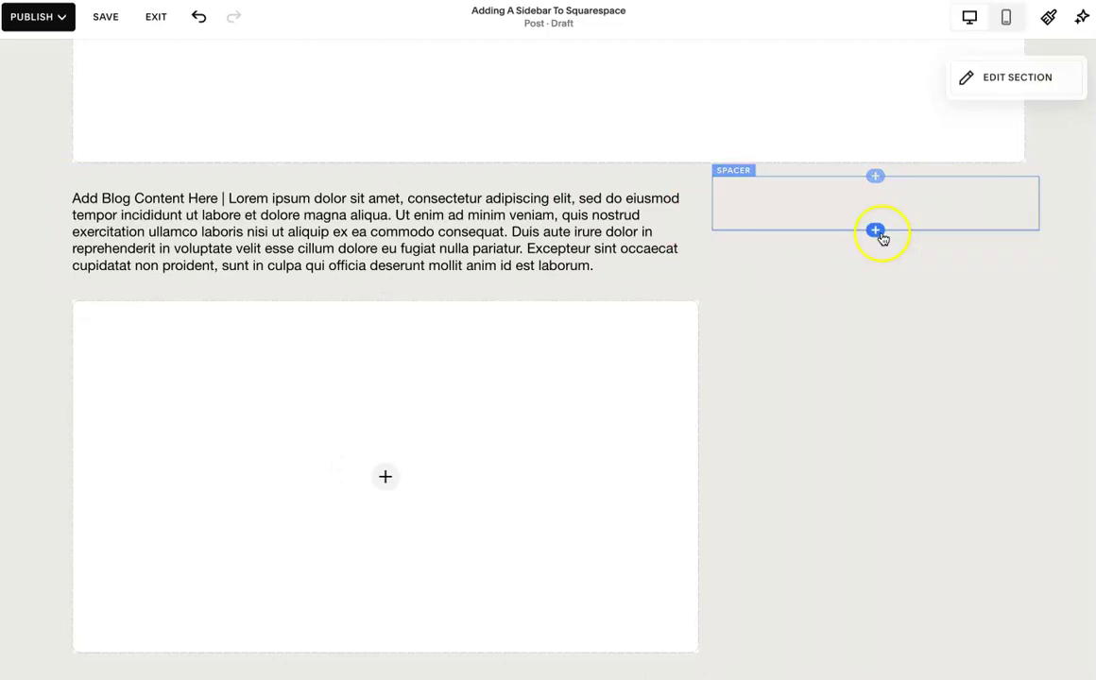
# - Add a second spacer to the sidebar and place it between the content and the first spacer, about a quarter of the sidebar wide
pyautogui.click(876, 232)
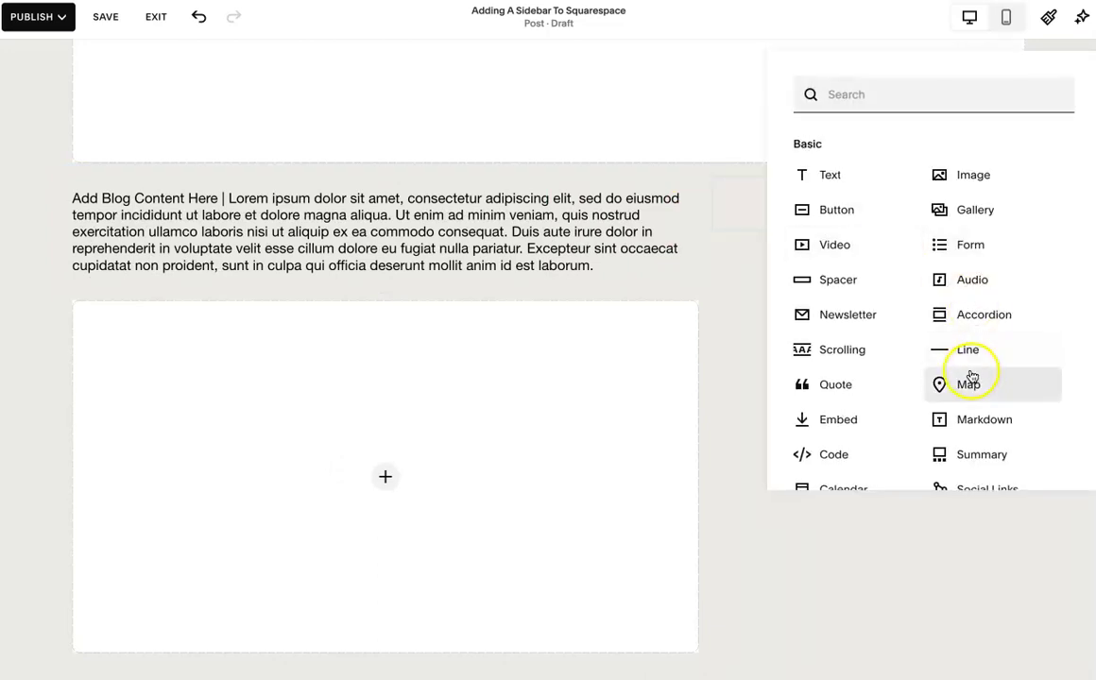
pyautogui.click(841, 279)
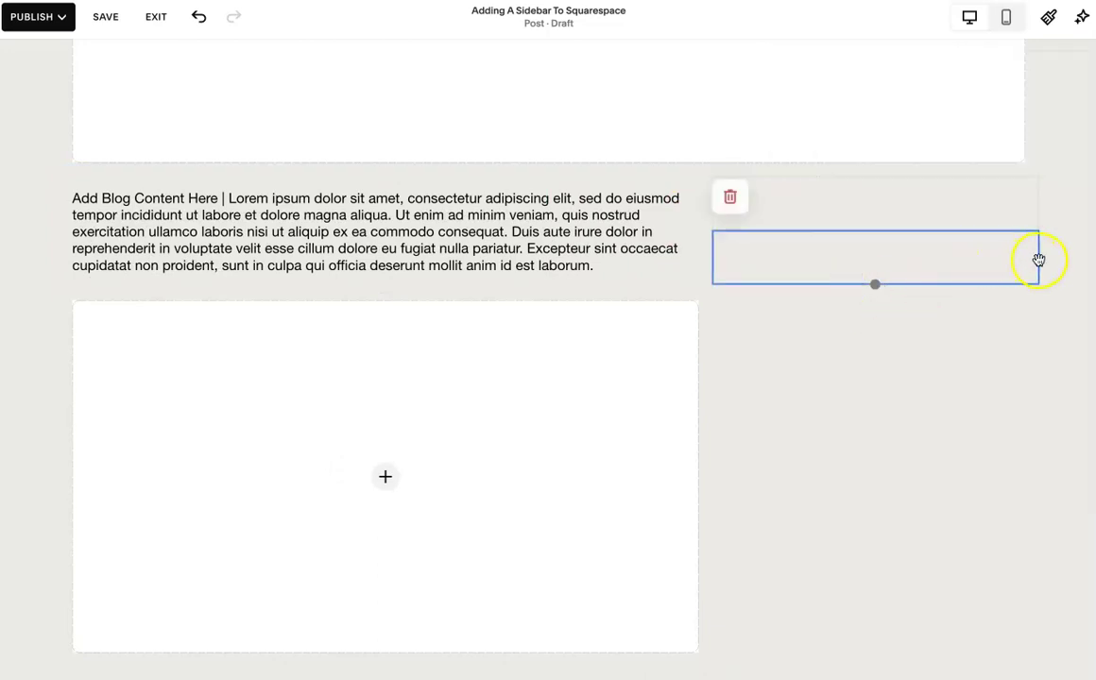
pyautogui.moveTo(949, 267); pyautogui.dragTo(770, 195)
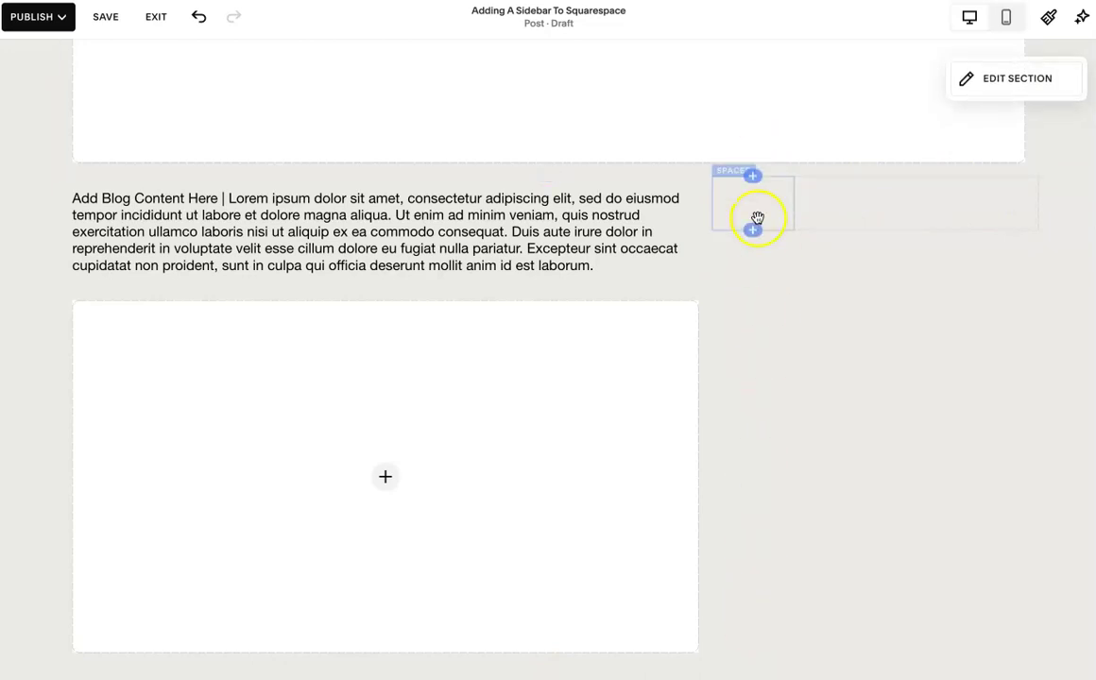
pyautogui.moveTo(717, 232); pyautogui.dragTo(767, 211)
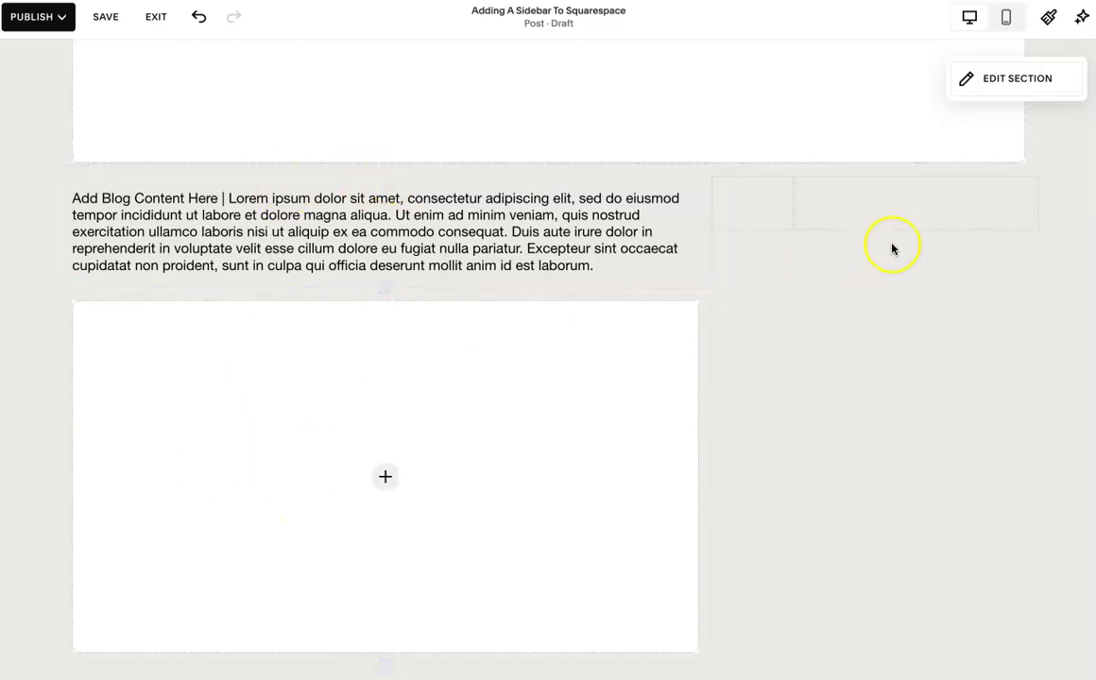
# - Add an image block below the wider sidebar spacer and fill it with the dark-haired woman's portrait from the library
pyautogui.moveTo(914, 228); pyautogui.dragTo(915, 231)
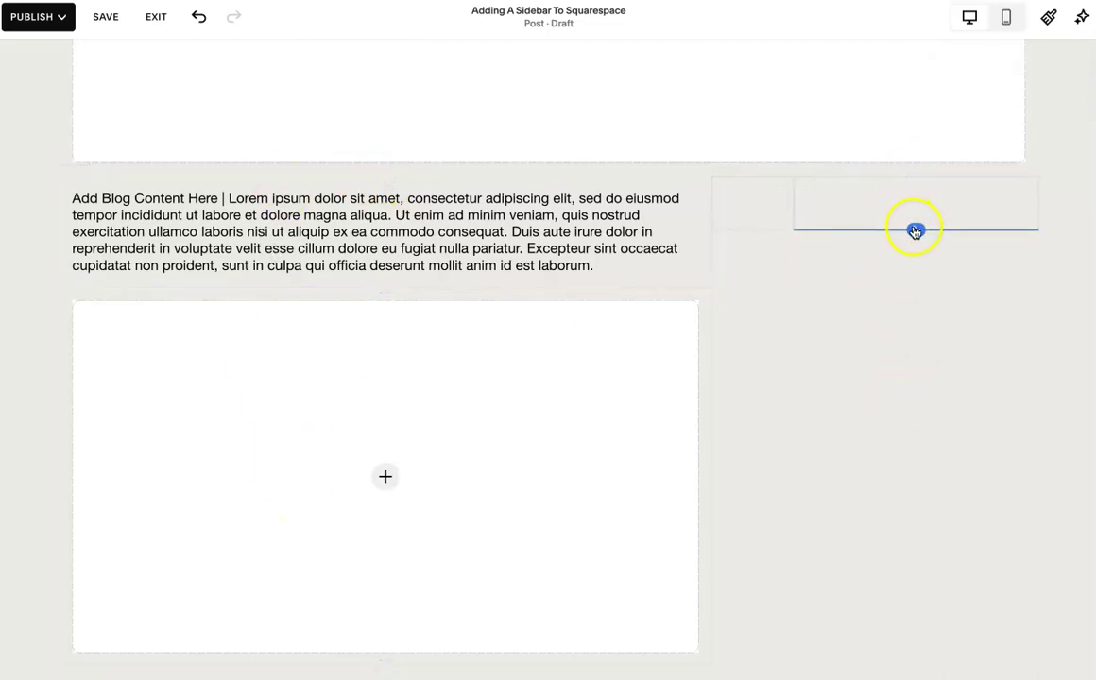
pyautogui.click(915, 231)
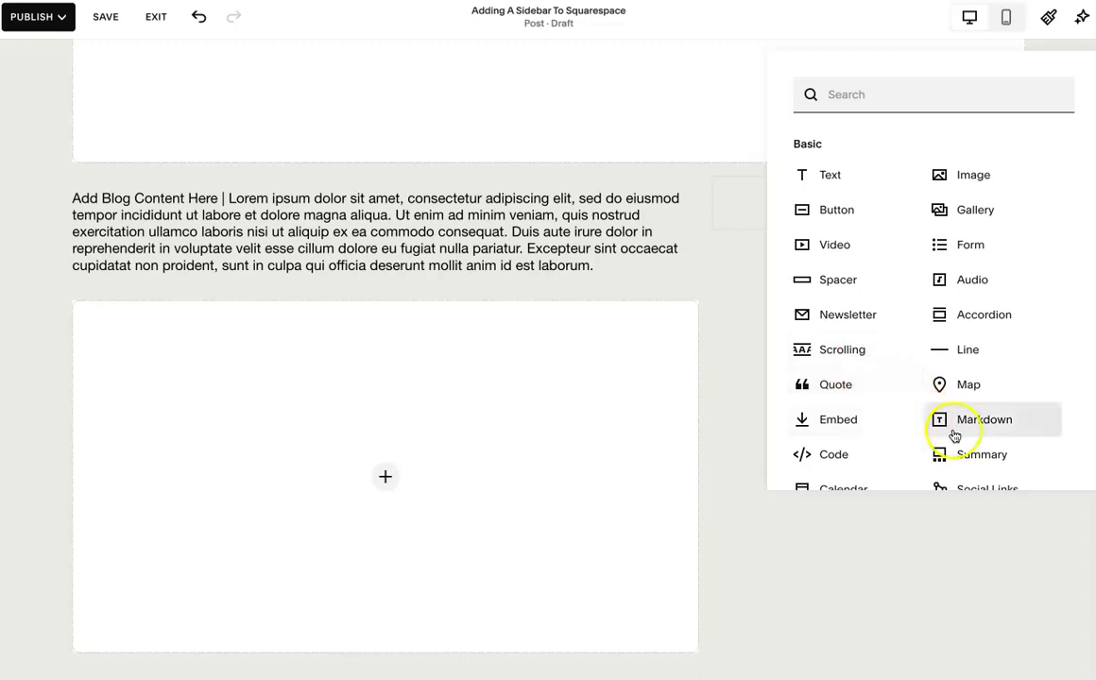
pyautogui.click(966, 177)
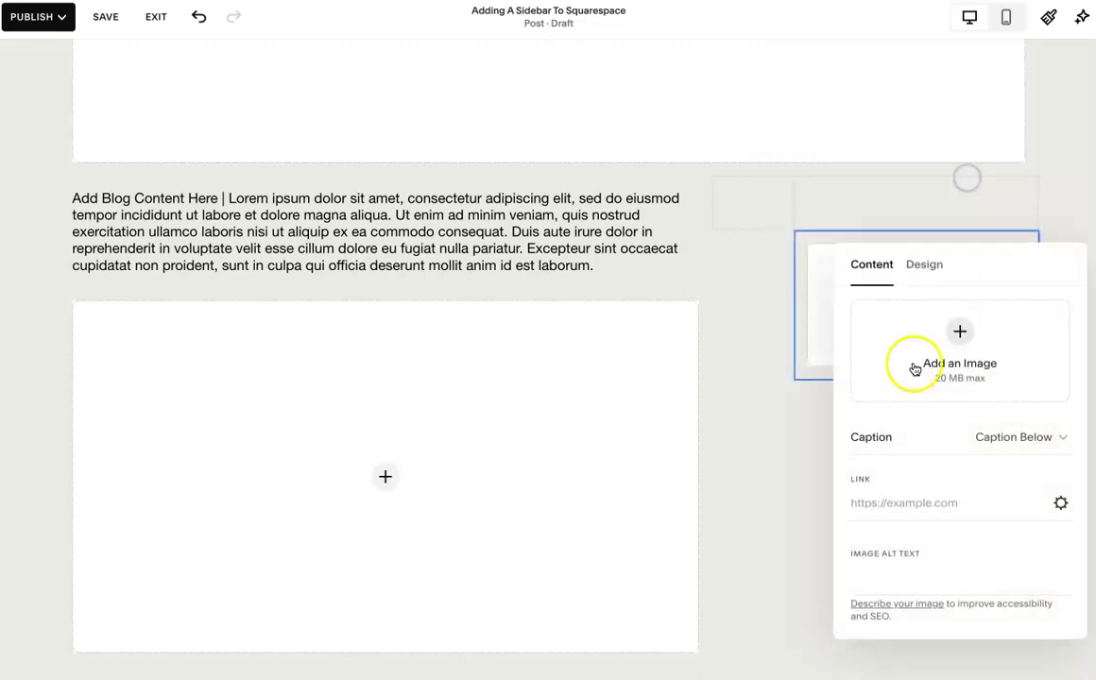
pyautogui.click(919, 359)
pyautogui.click(928, 406)
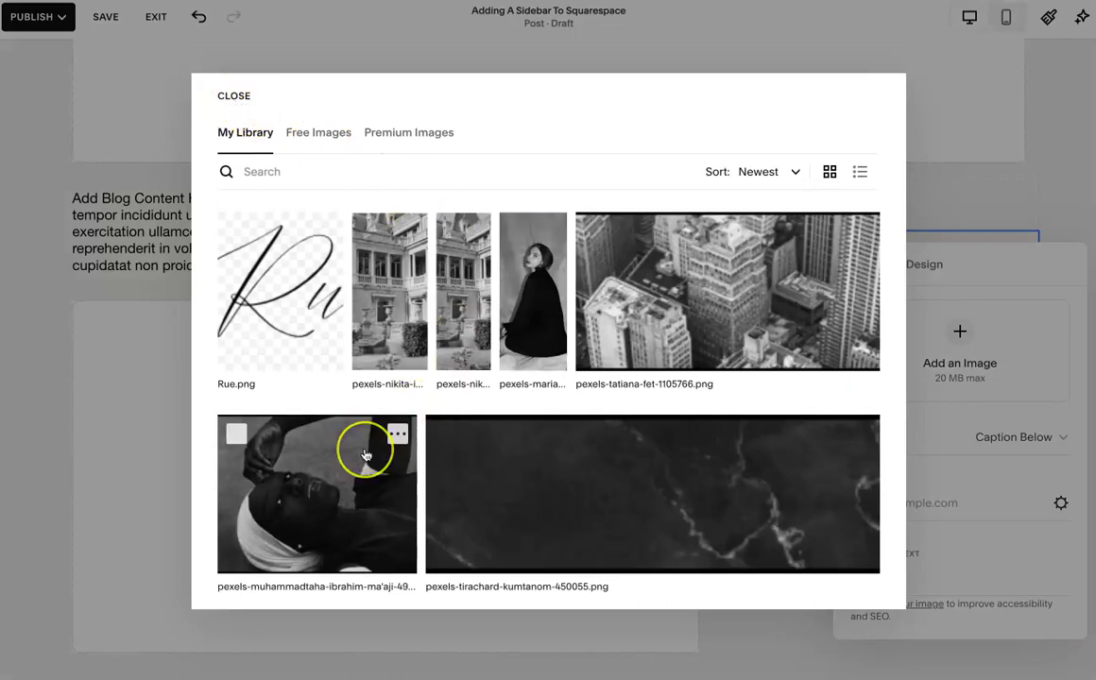
pyautogui.scroll(-5, 364, 453)
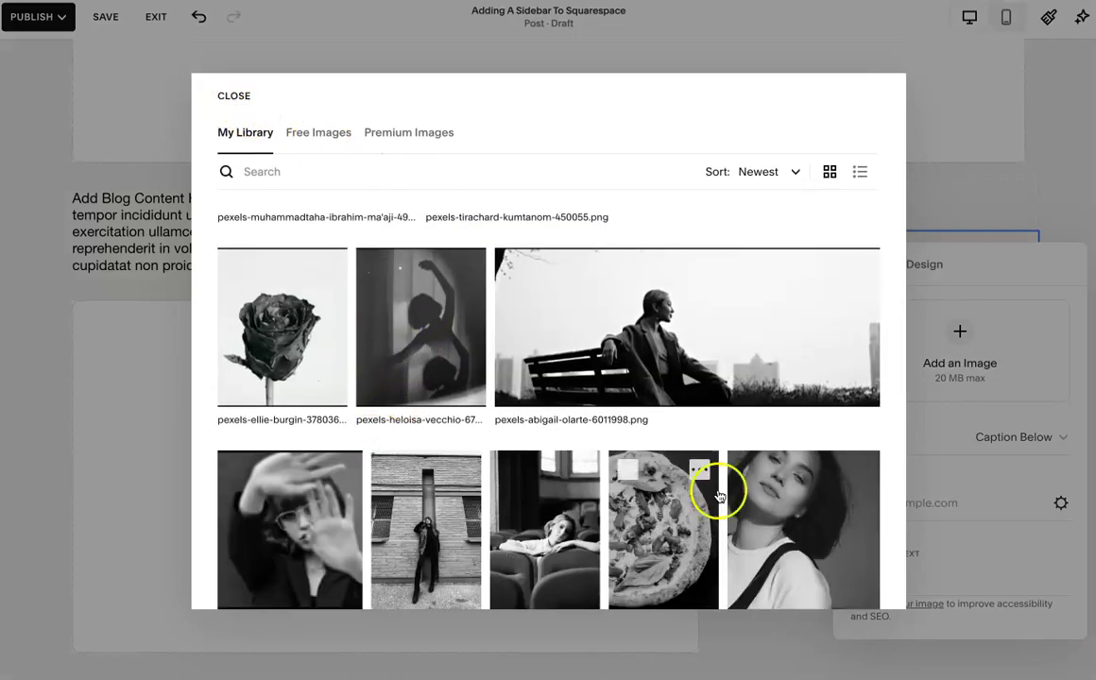
pyautogui.click(763, 490)
pyautogui.click(850, 583)
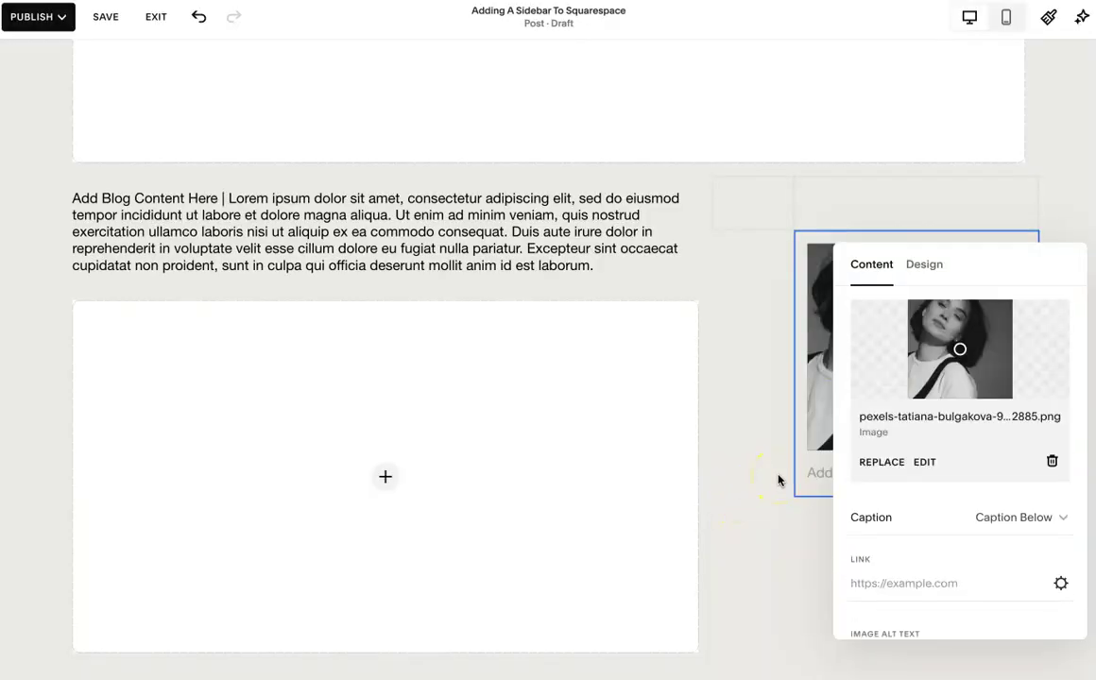
pyautogui.click(779, 477)
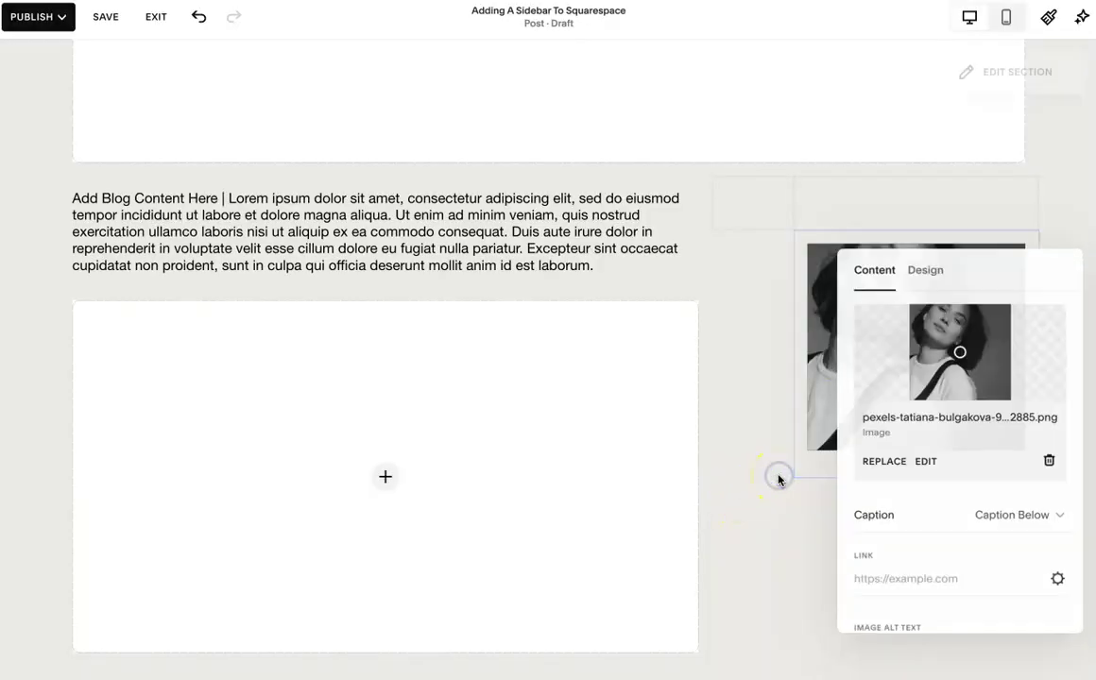
pyautogui.click(921, 204)
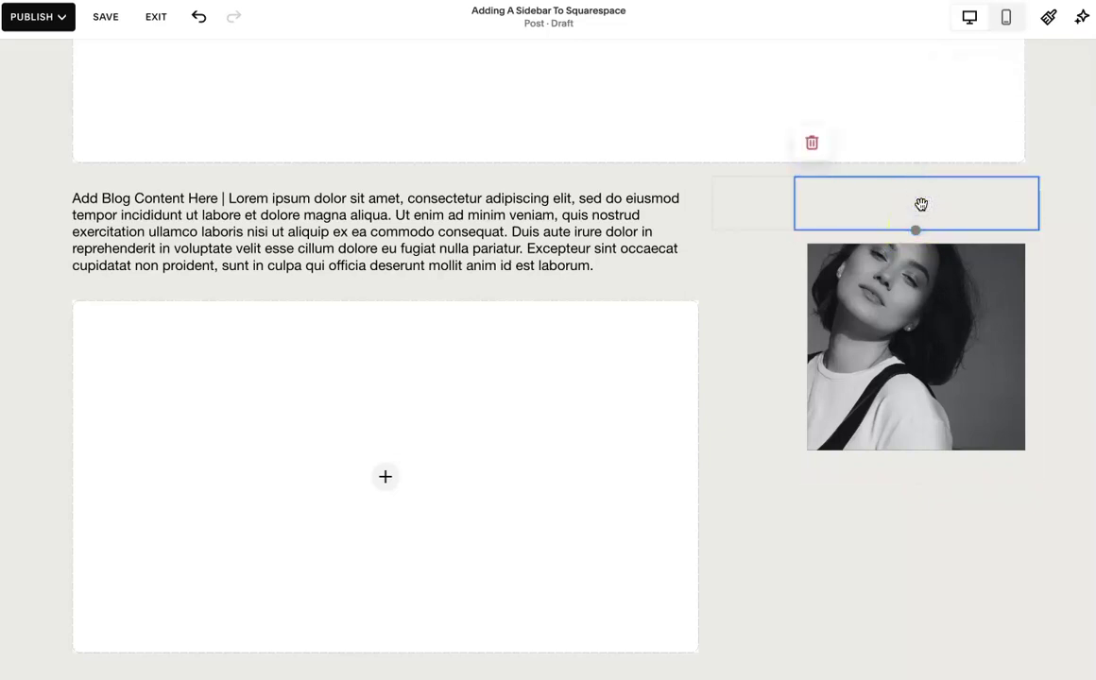
pyautogui.click(879, 450)
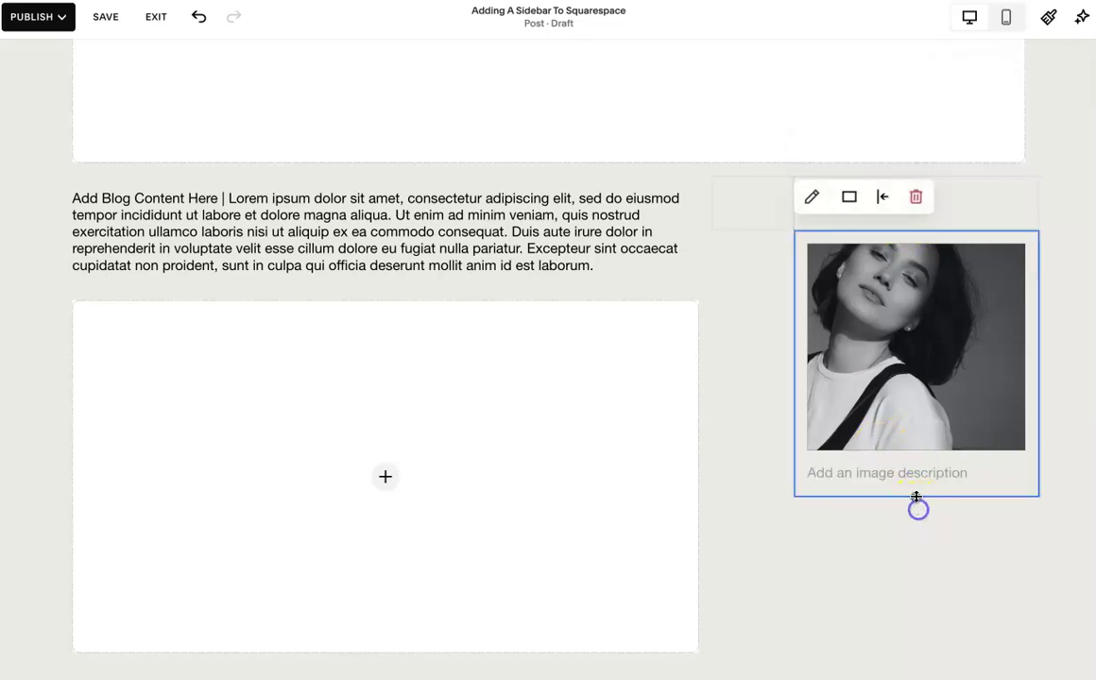
pyautogui.click(992, 546)
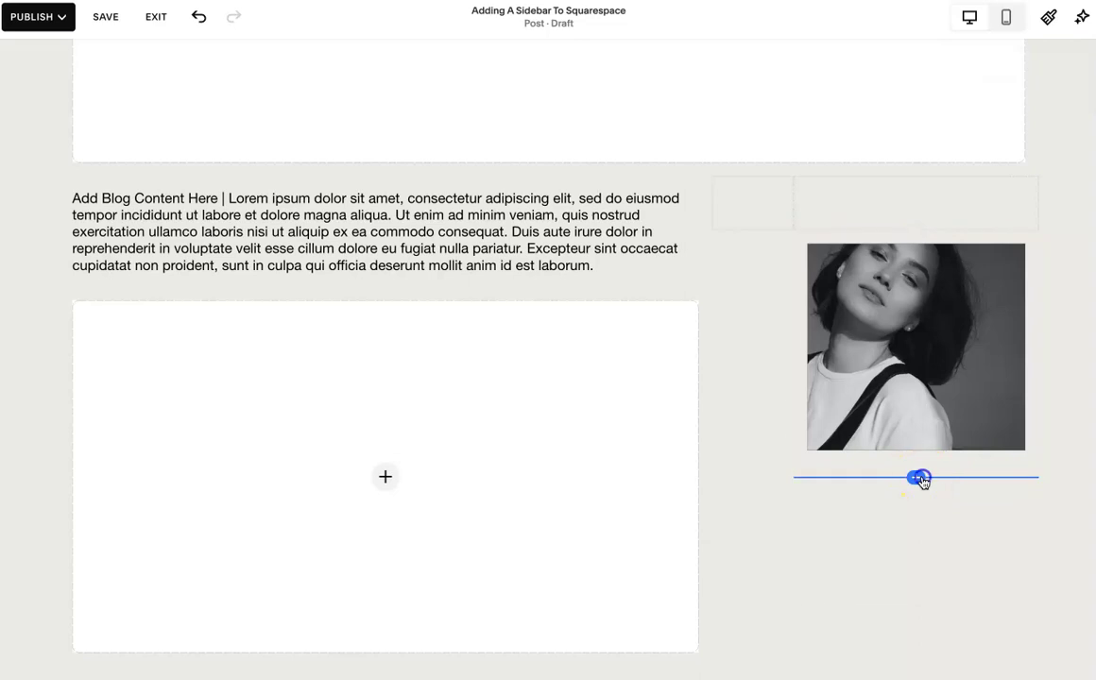
# - Add a text block reading "Meet The Blogger" below the sidebar portrait
pyautogui.click(917, 477)
pyautogui.click(862, 371)
pyautogui.click(920, 496)
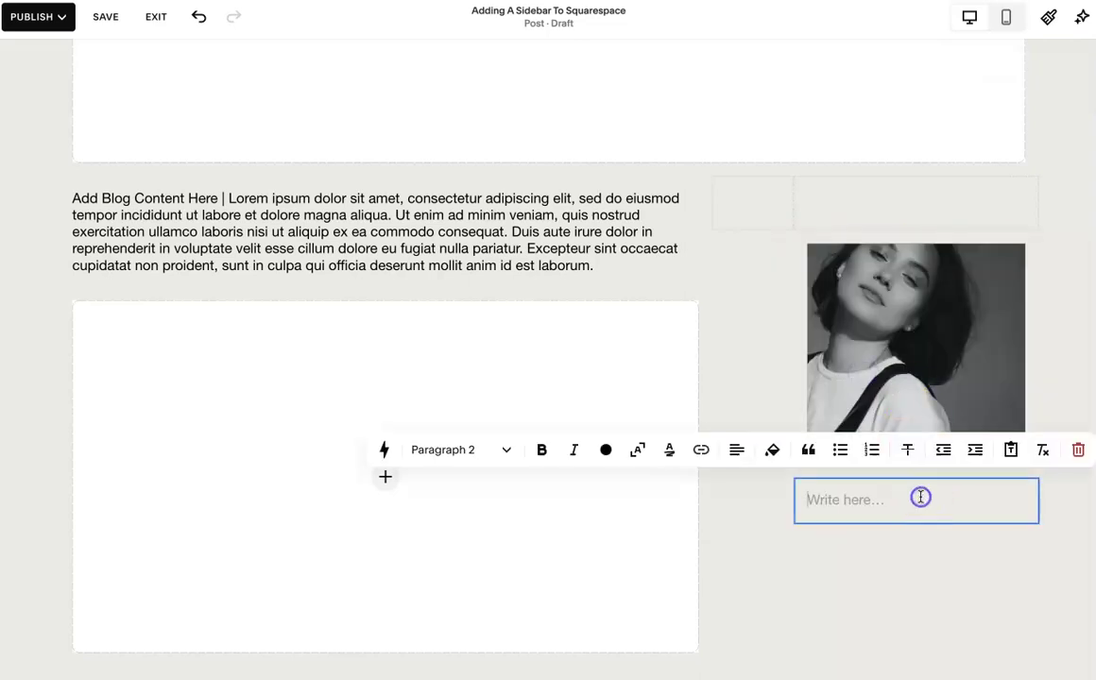
pyautogui.write('A')
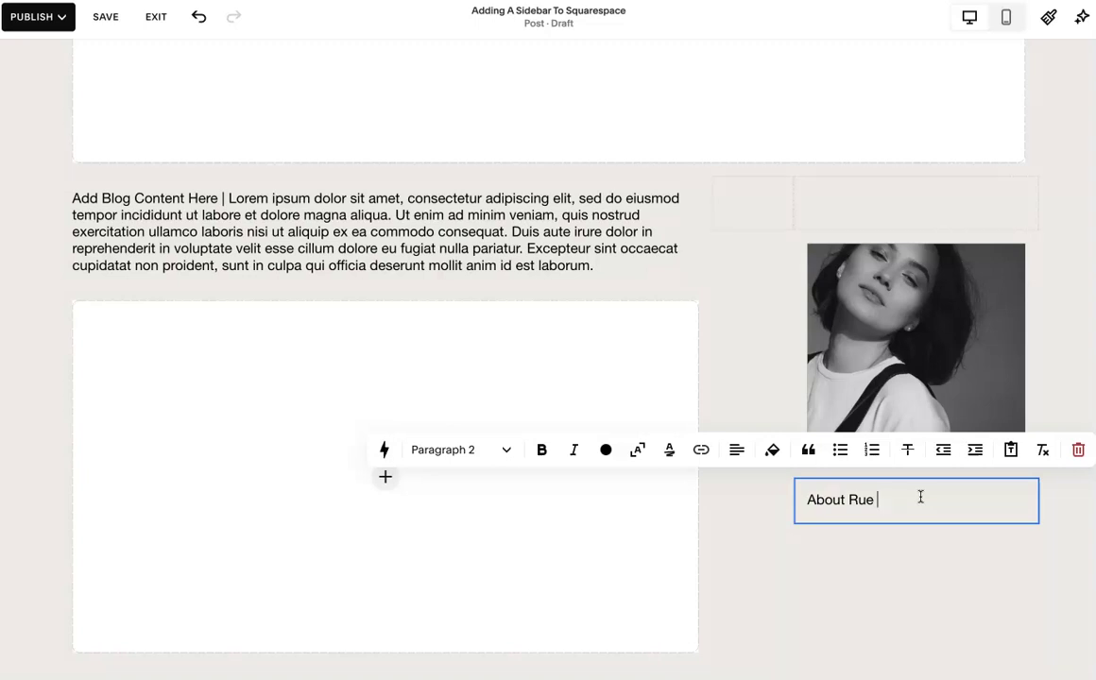
pyautogui.write('bout Rue')
pyautogui.tripleClick(877, 504)
pyautogui.write('Meet The Blogger')
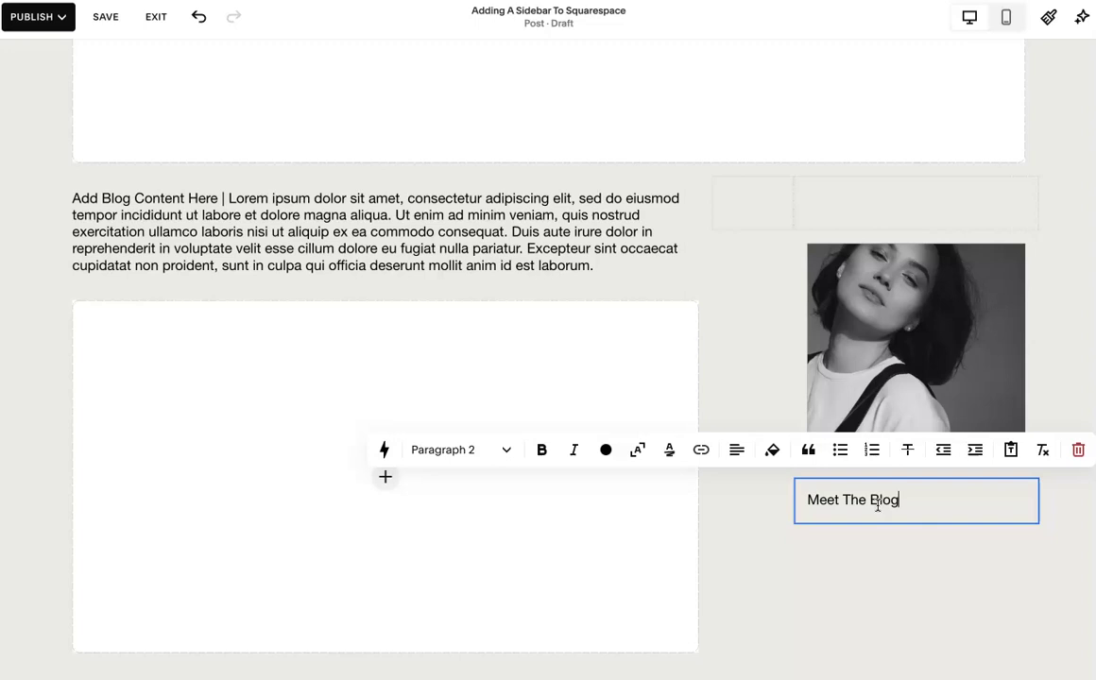
# - Format "Meet The Blogger" as Heading 3 and centre it
pyautogui.click(504, 451)
pyautogui.click(451, 238)
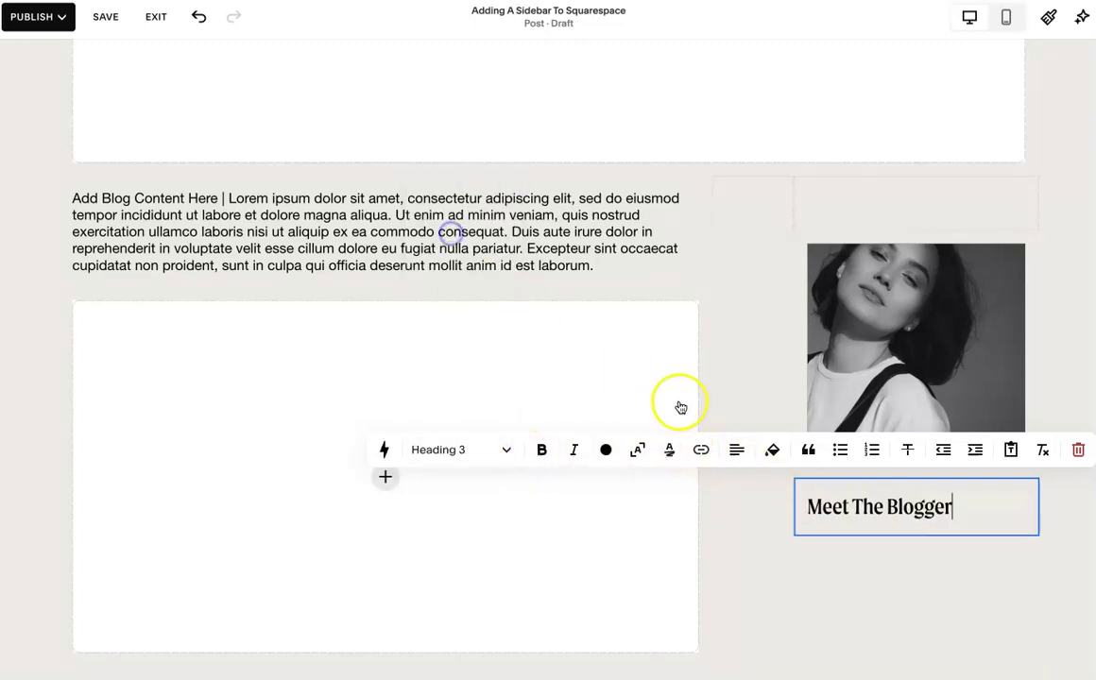
pyautogui.click(737, 450)
pyautogui.click(721, 489)
pyautogui.click(906, 541)
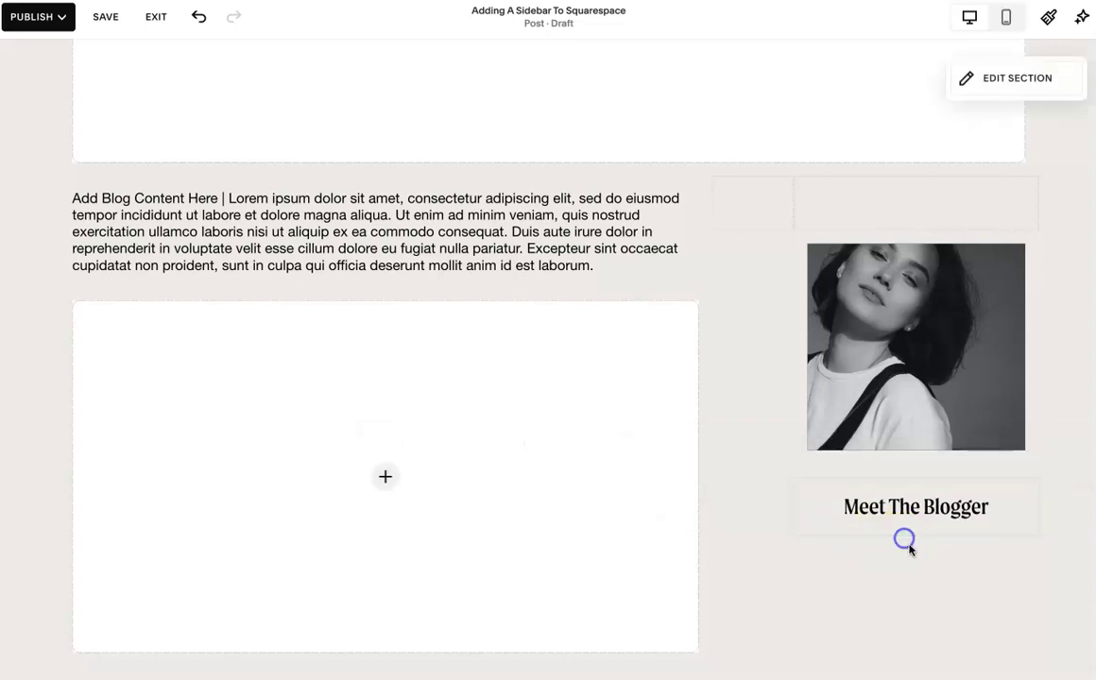
# - Add the paragraph "Add some info here about you as the blogger" below the "Meet The Blogger" heading
pyautogui.click(950, 508)
pyautogui.click(990, 508)
pyautogui.press('Return')
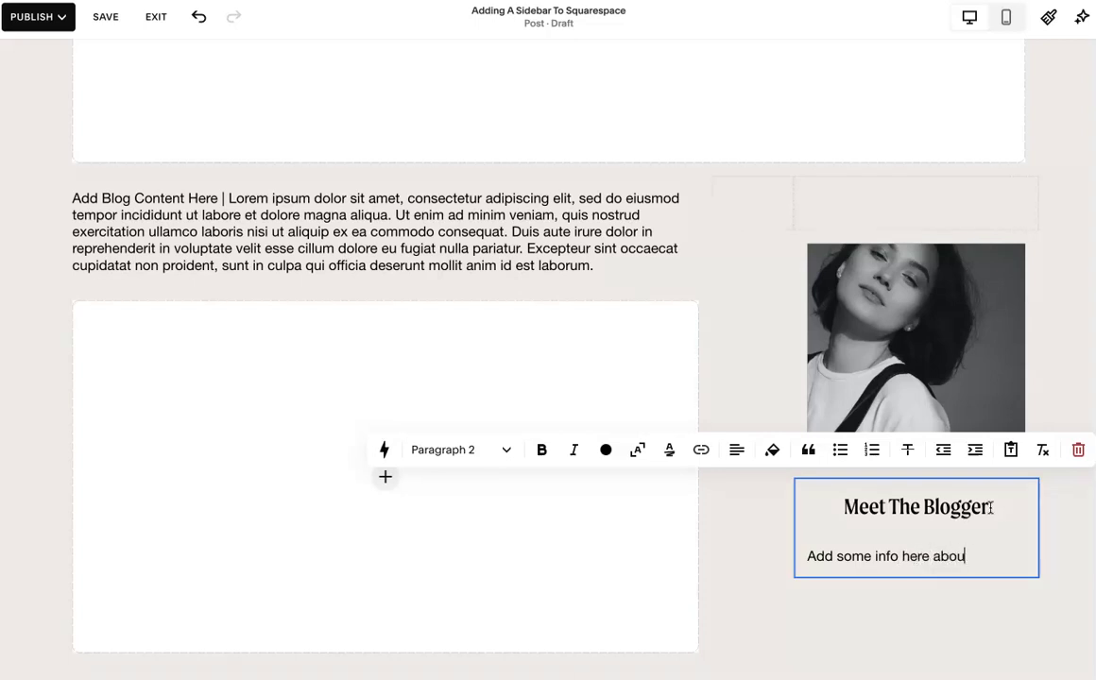
pyautogui.write('Add some info here about you as the blogger')
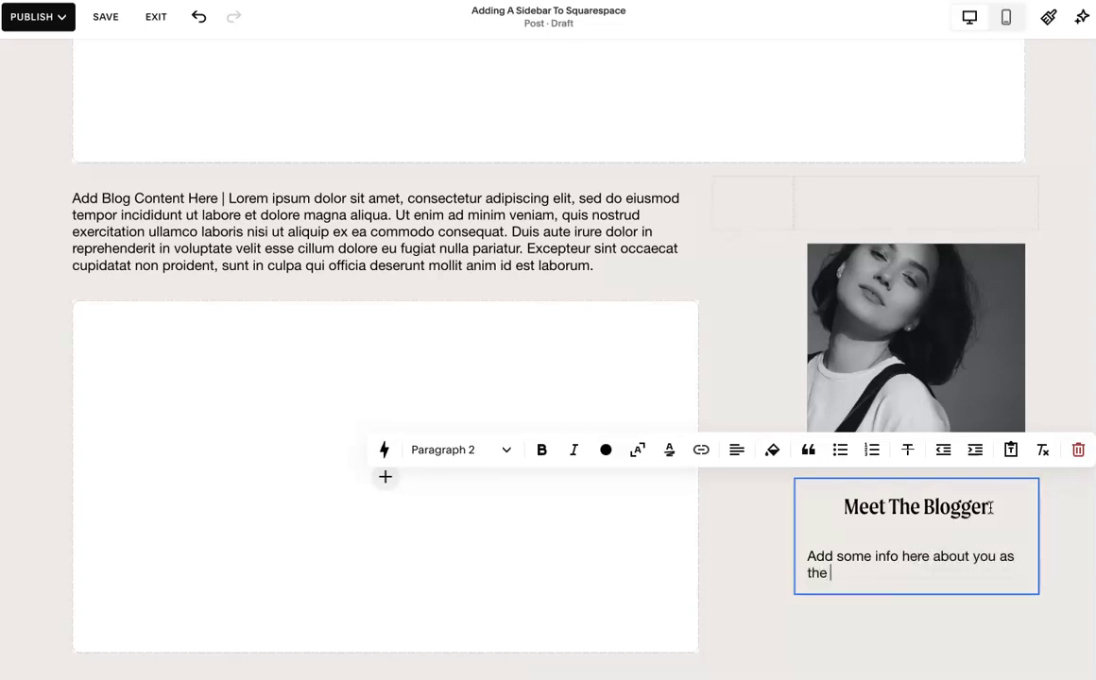
# - Centre the paragraph "Add some info here about you as the blogger" in the sidebar text block
pyautogui.tripleClick(953, 553)
pyautogui.click(738, 452)
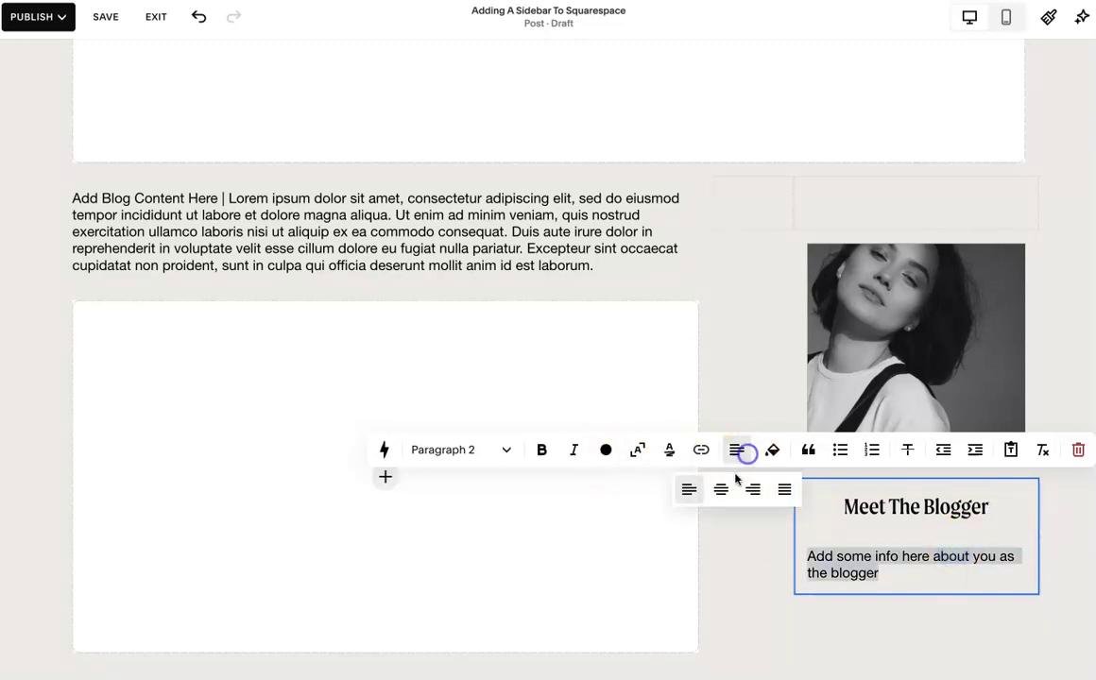
pyautogui.click(722, 488)
pyautogui.click(846, 564)
pyautogui.click(787, 558)
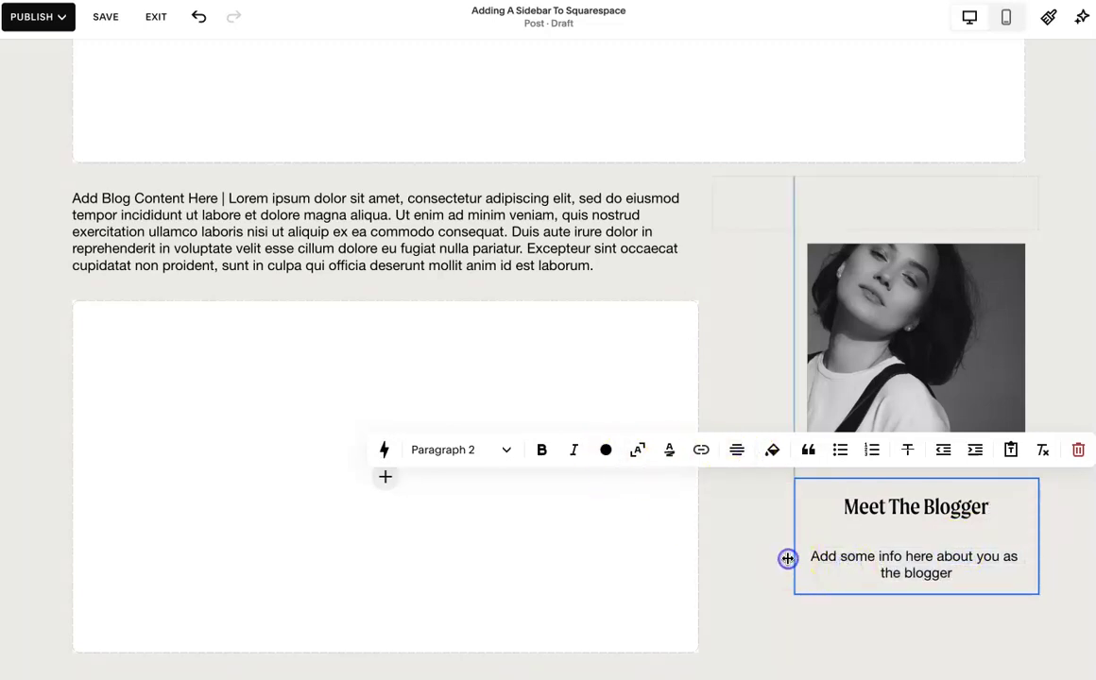
pyautogui.click(759, 518)
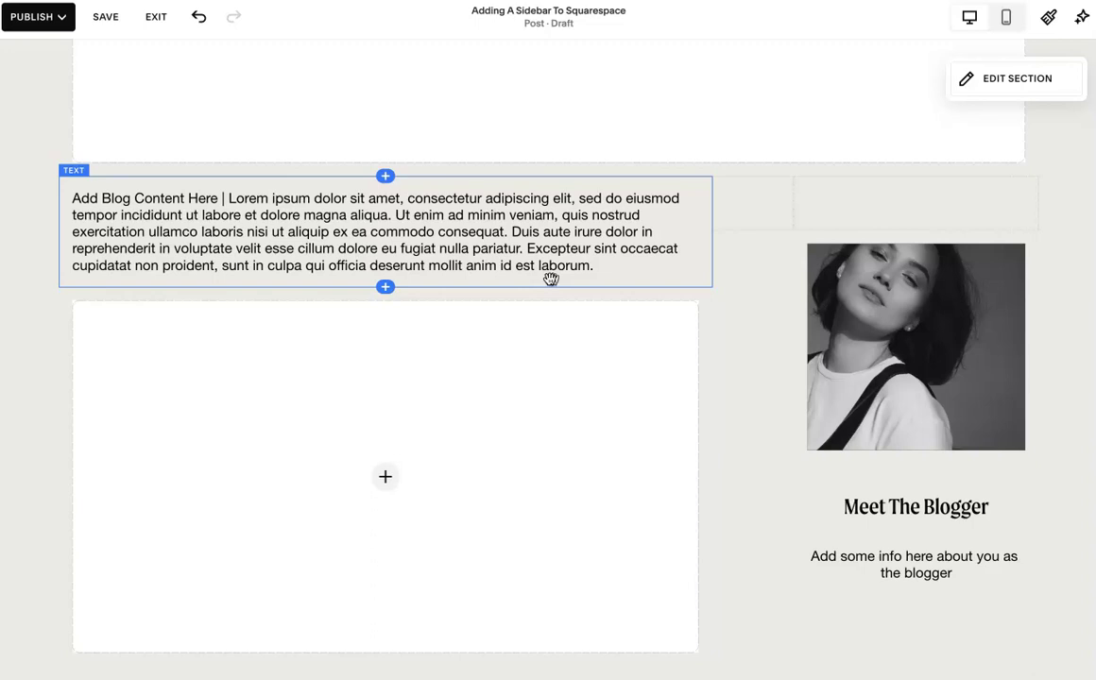
# - Add a button block below the "Meet The Blogger" text and label it "Blog Category"
pyautogui.click(903, 391)
pyautogui.click(875, 219)
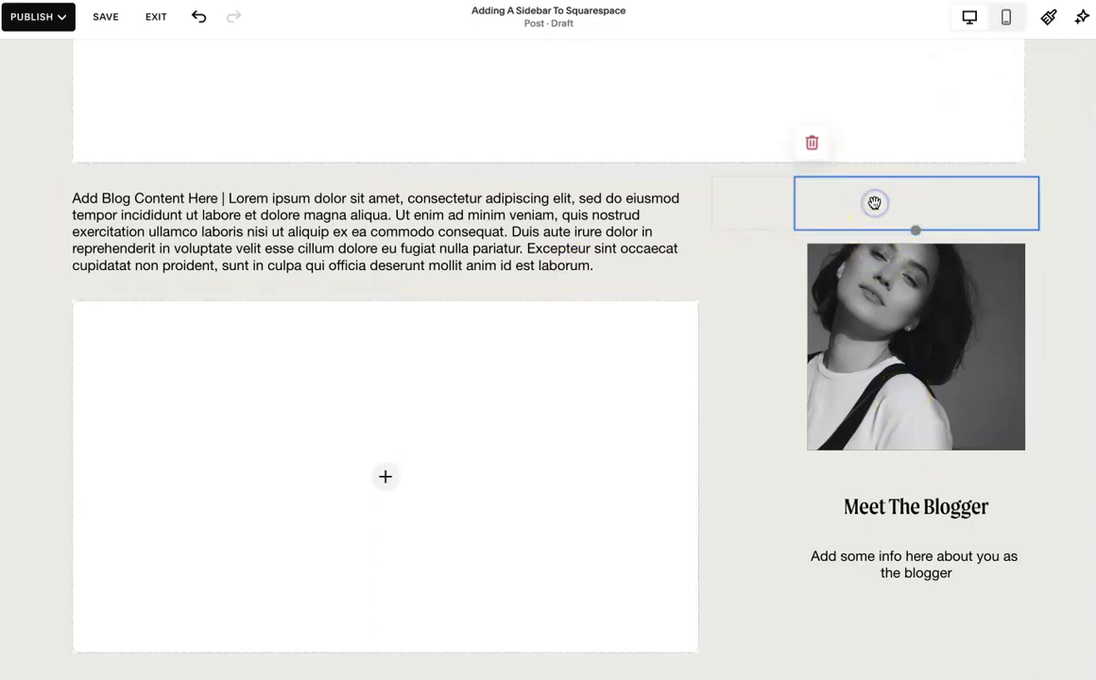
pyautogui.scroll(-3, 879, 422)
pyautogui.click(925, 431)
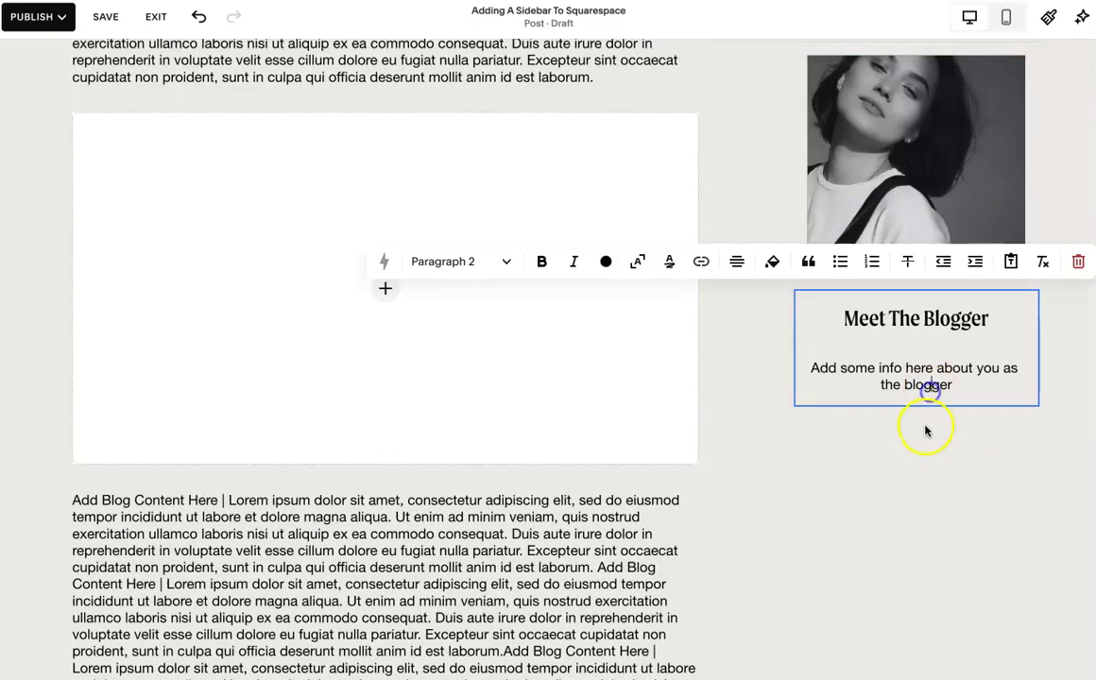
pyautogui.click(921, 407)
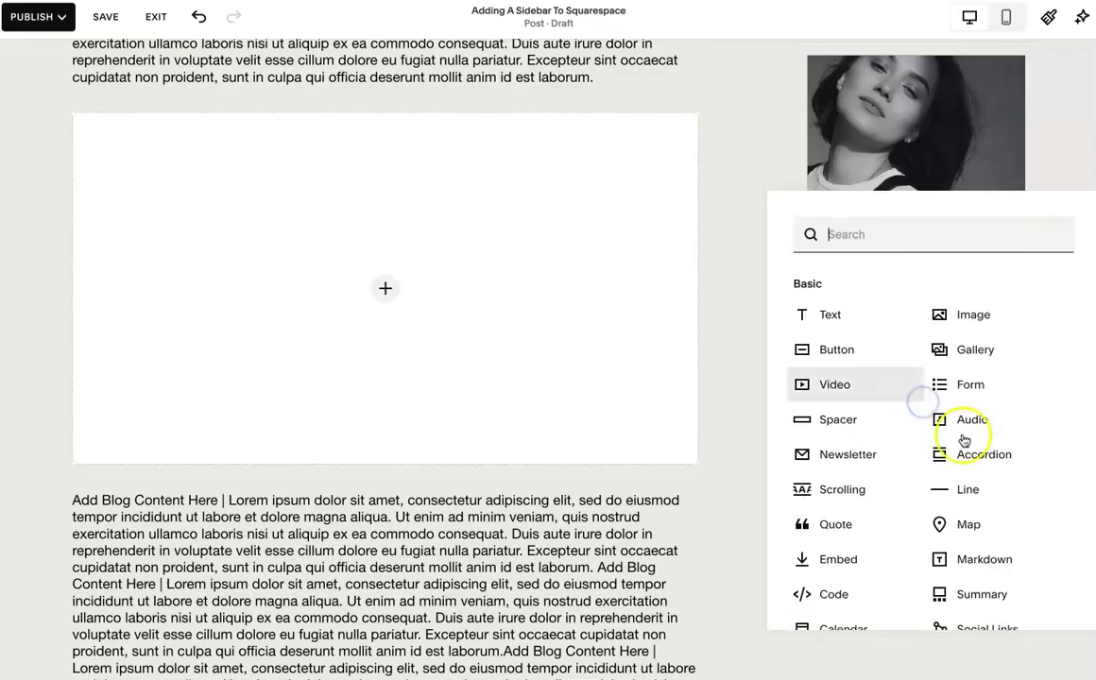
pyautogui.click(850, 352)
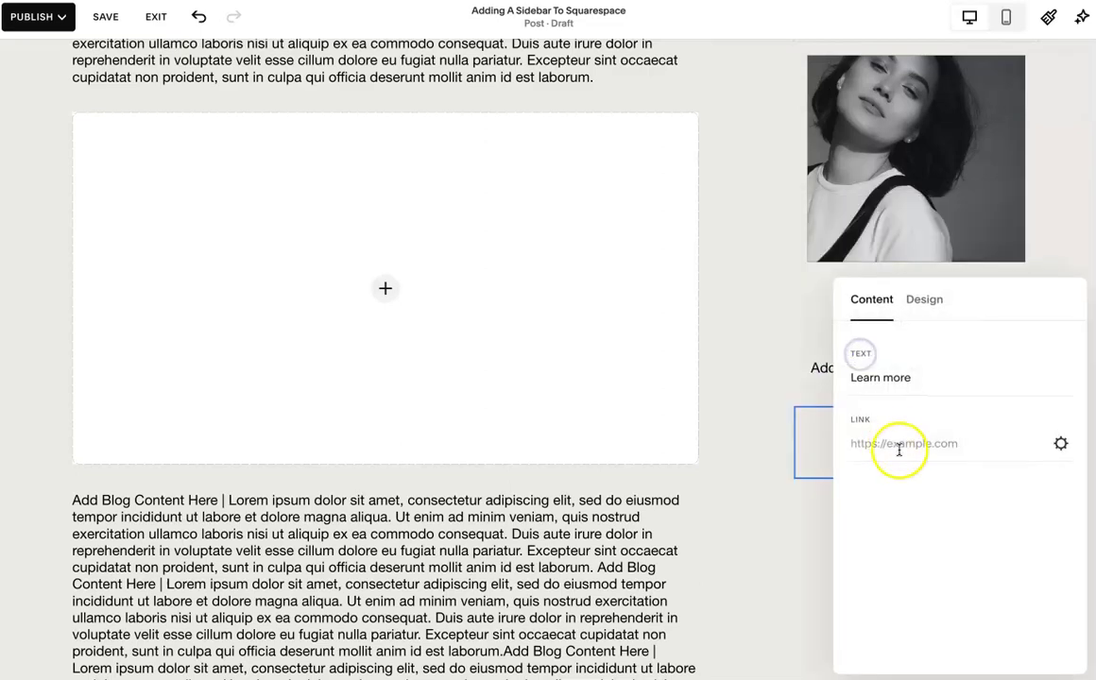
pyautogui.tripleClick(914, 379)
pyautogui.write('Blog Category')
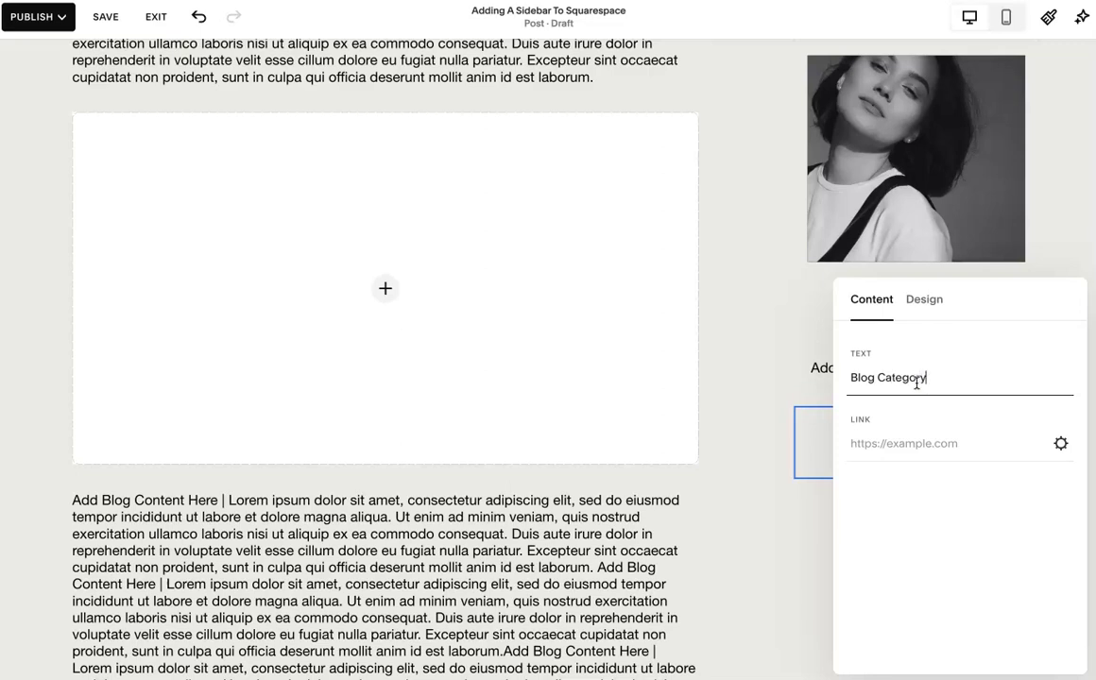
pyautogui.click(791, 489)
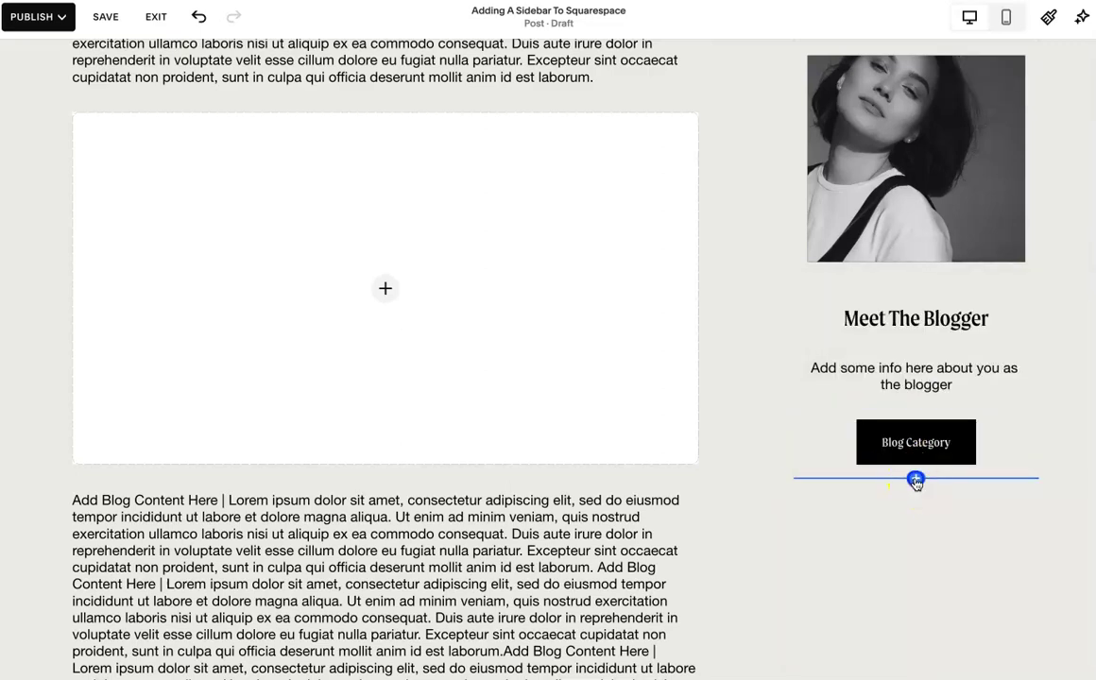
# - Add a second button block below the "Blog Category" button and label it "Blog Category 2"
pyautogui.click(915, 479)
pyautogui.click(842, 406)
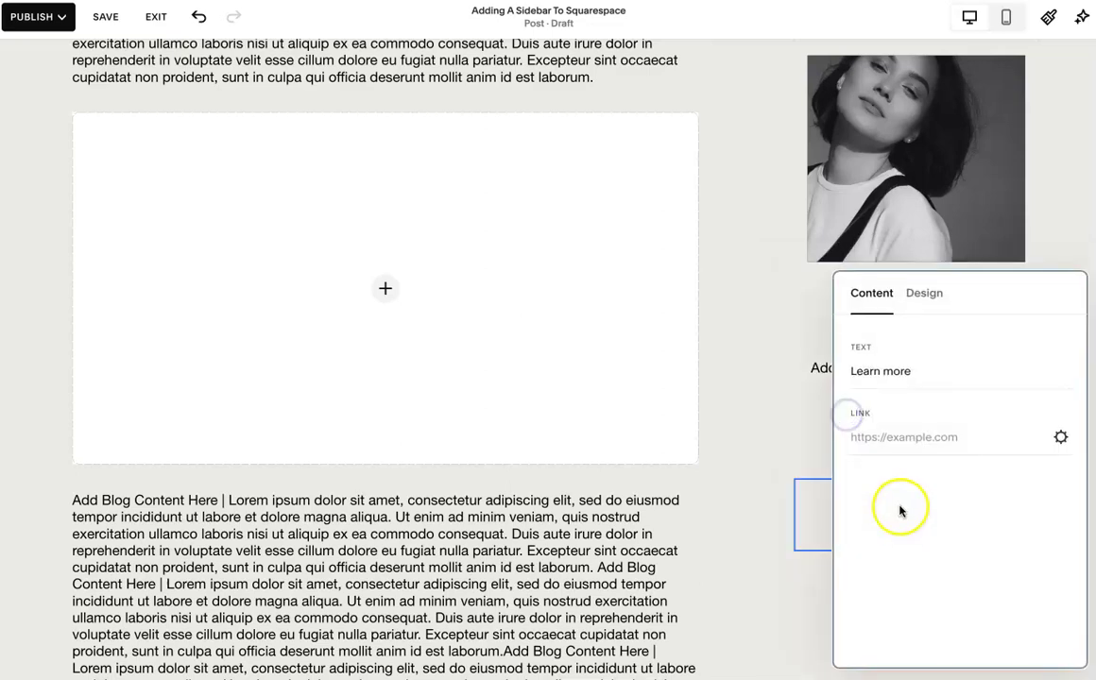
pyautogui.click(904, 371)
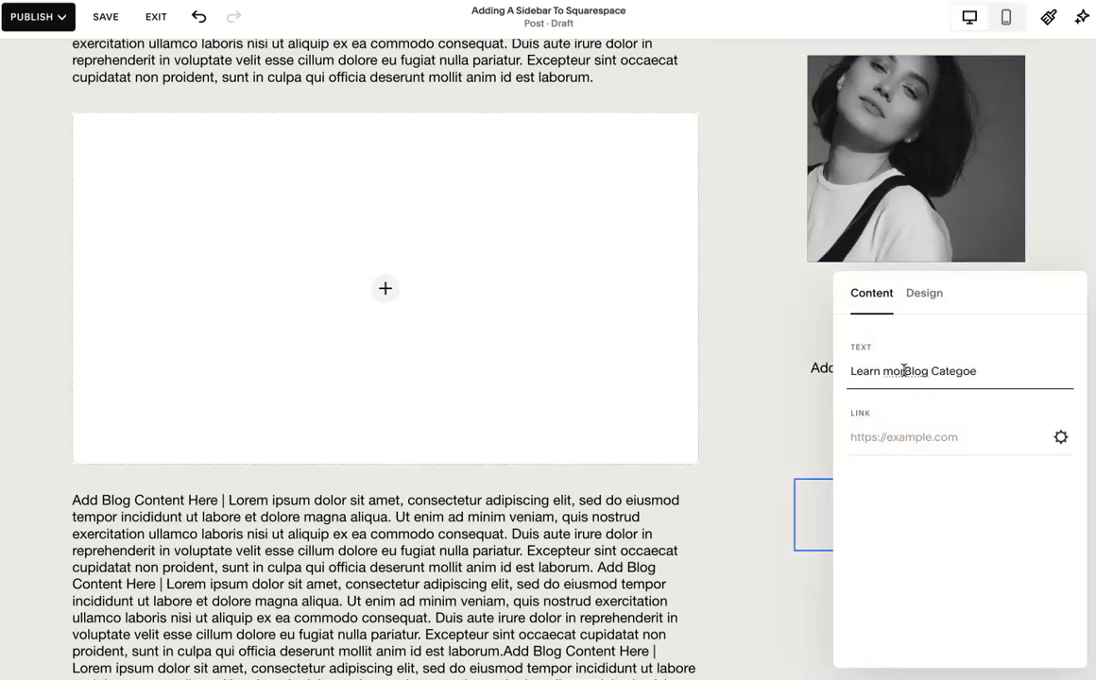
pyautogui.tripleClick(905, 371)
pyautogui.write('Bl')
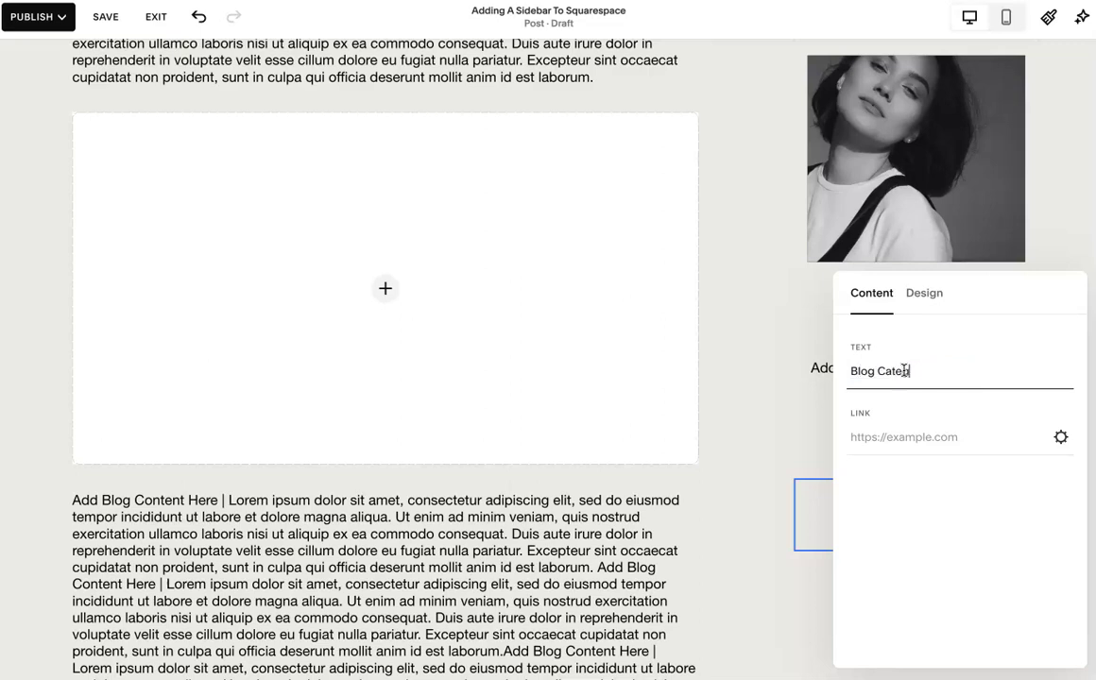
pyautogui.click(807, 432)
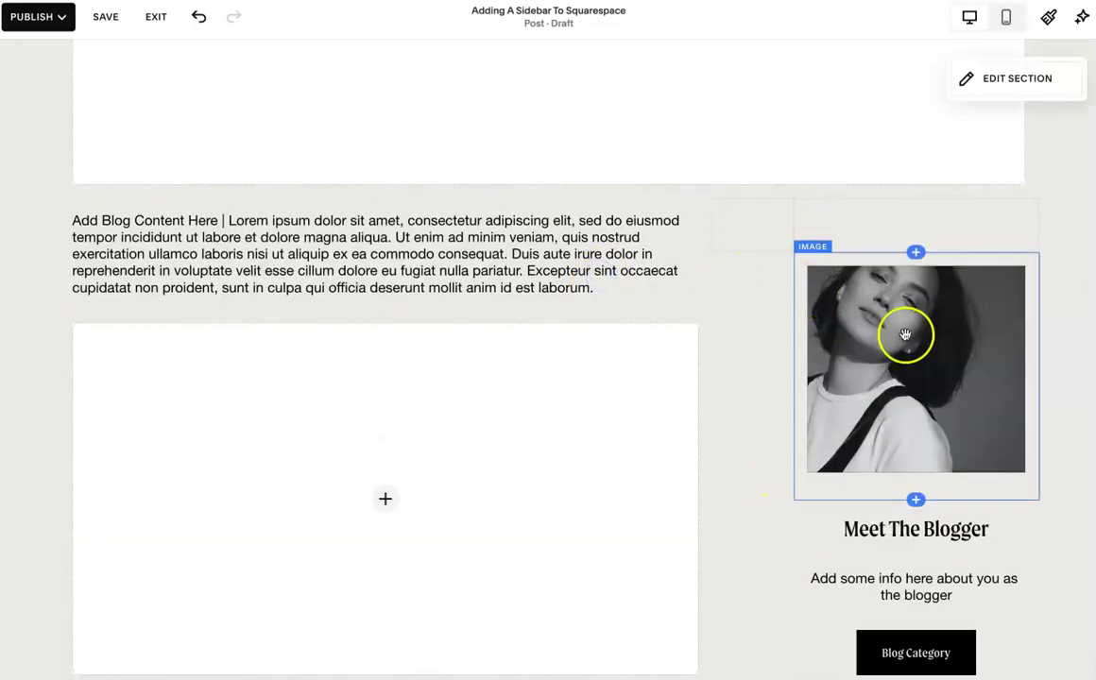
# - Add a code block below the "Blog Category 2" button, keeping its default HTML content
pyautogui.scroll(-4, 912, 321)
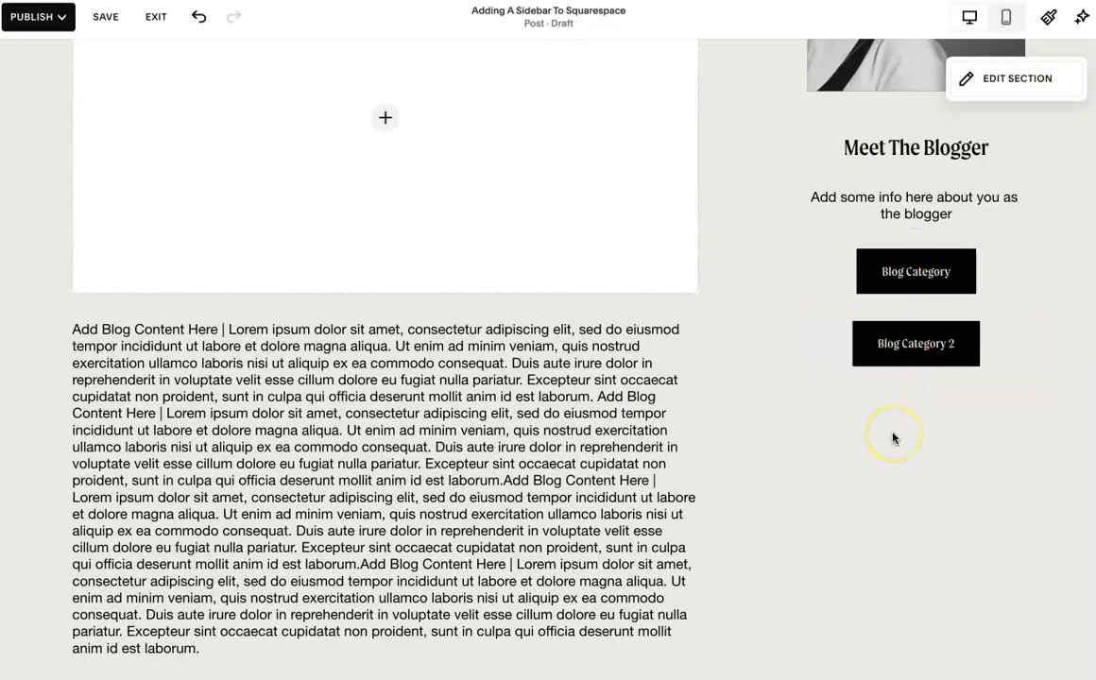
pyautogui.click(910, 381)
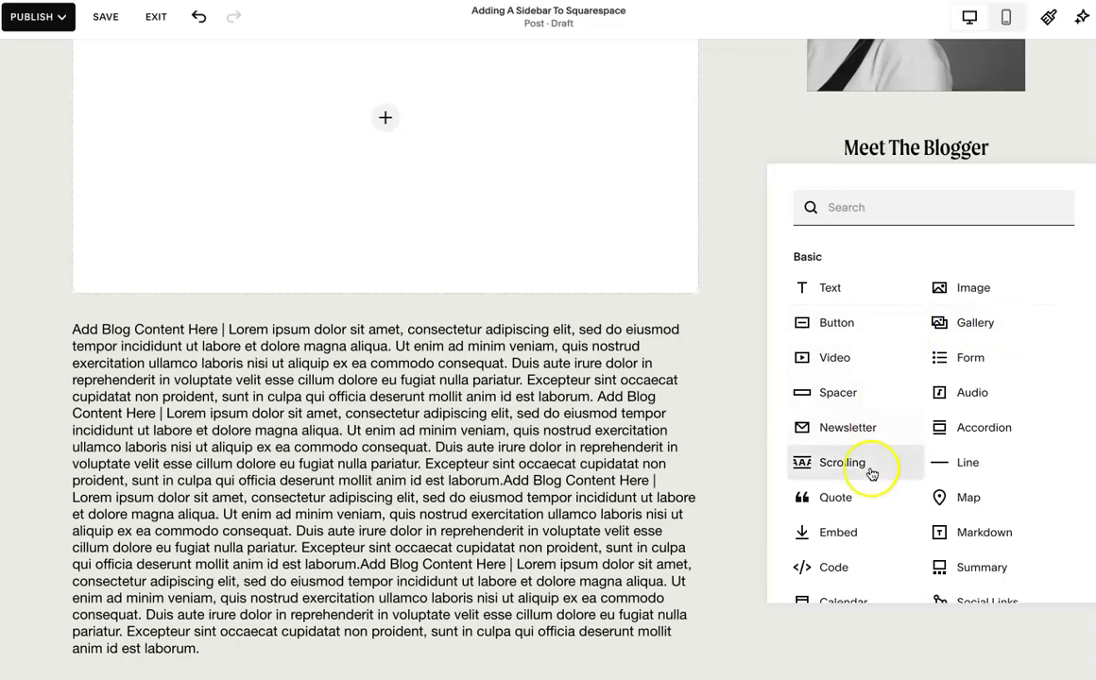
pyautogui.click(831, 566)
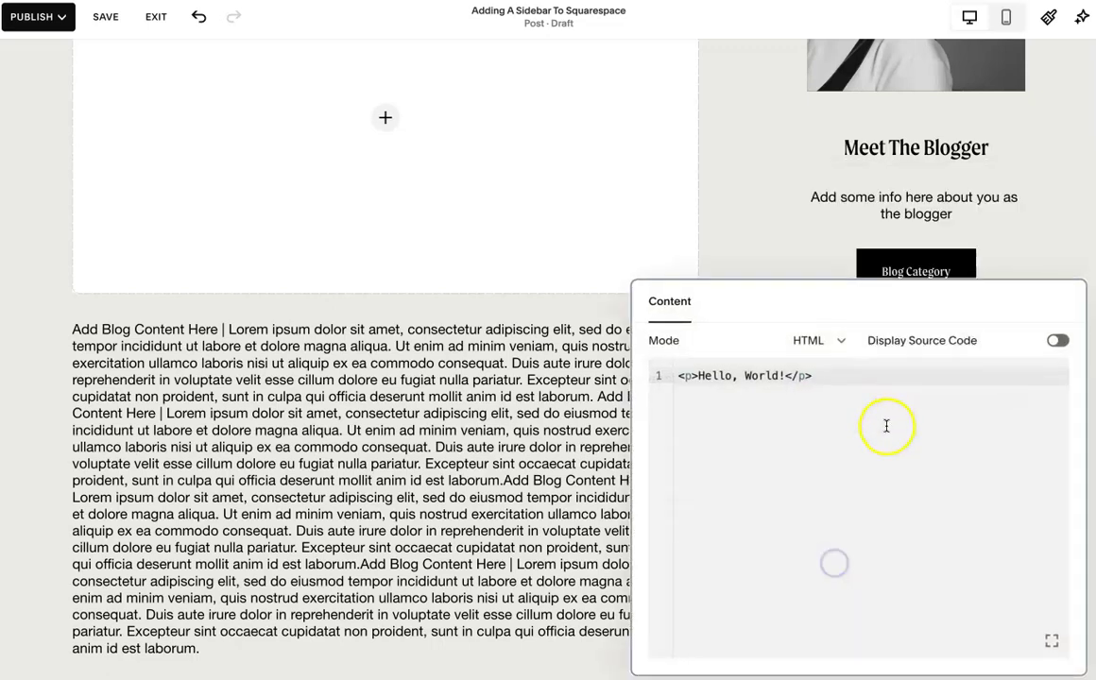
pyautogui.click(747, 255)
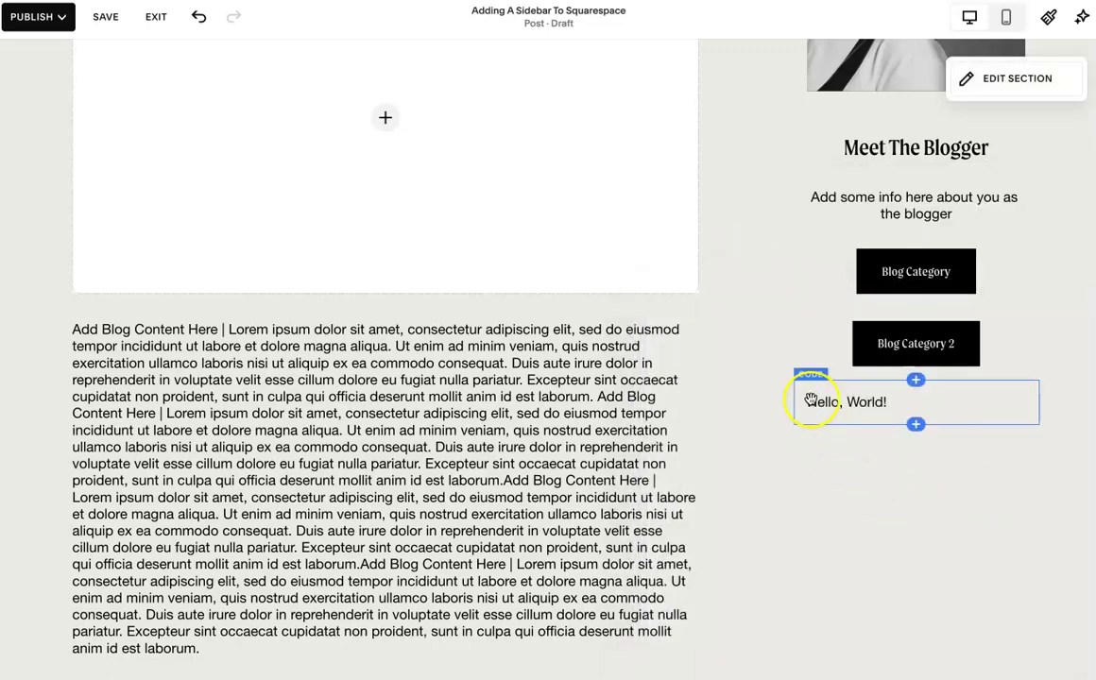
# - Delete the wider spacer above the sidebar portrait
pyautogui.scroll(-3, 729, 587)
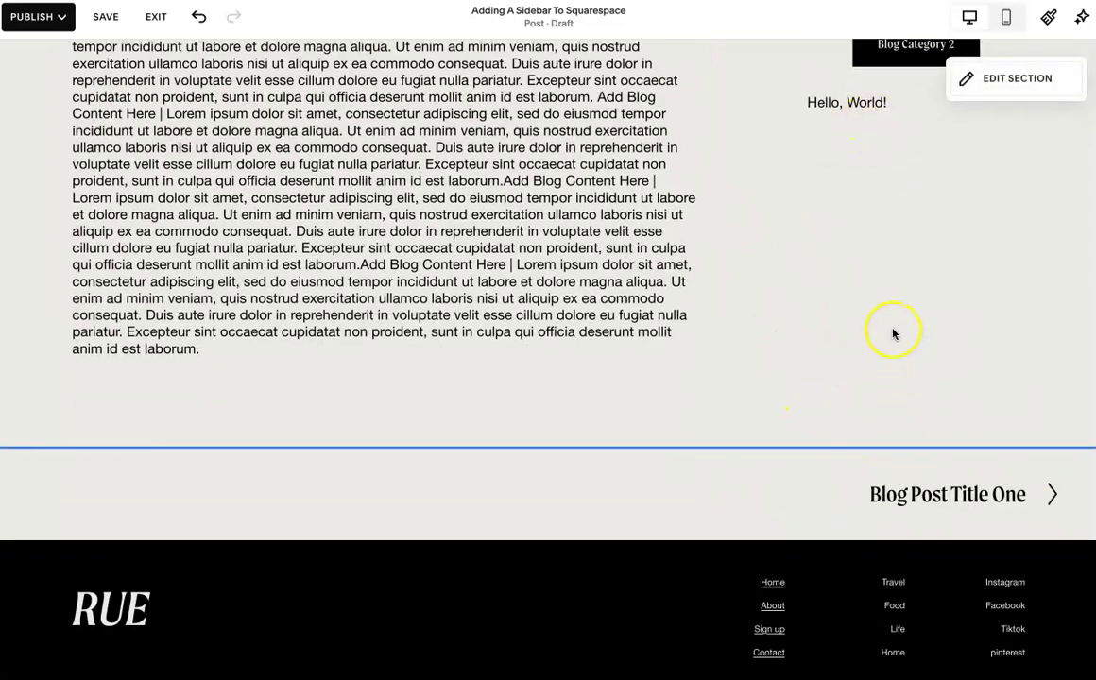
pyautogui.scroll(5, 888, 331)
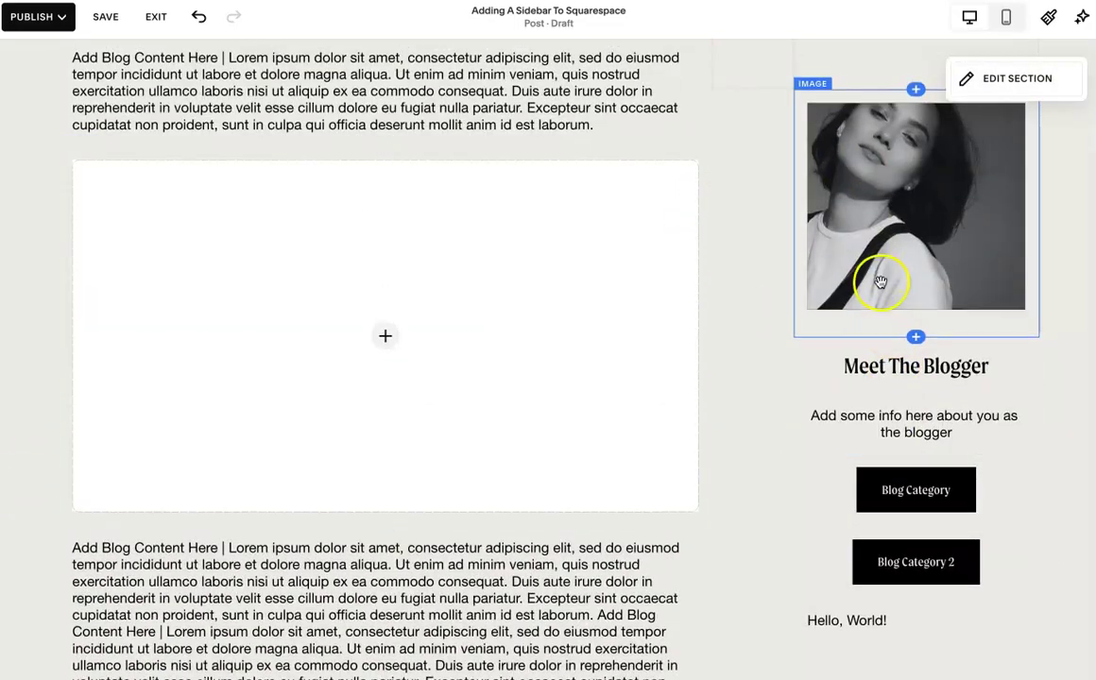
pyautogui.scroll(2, 880, 282)
pyautogui.click(882, 283)
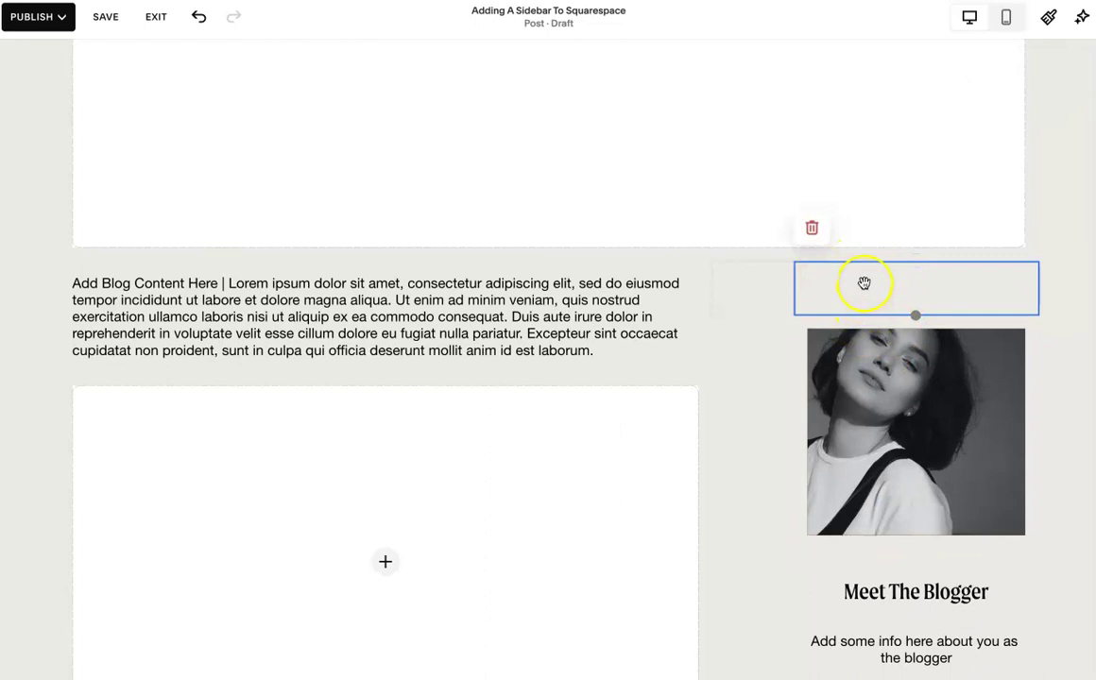
pyautogui.click(812, 228)
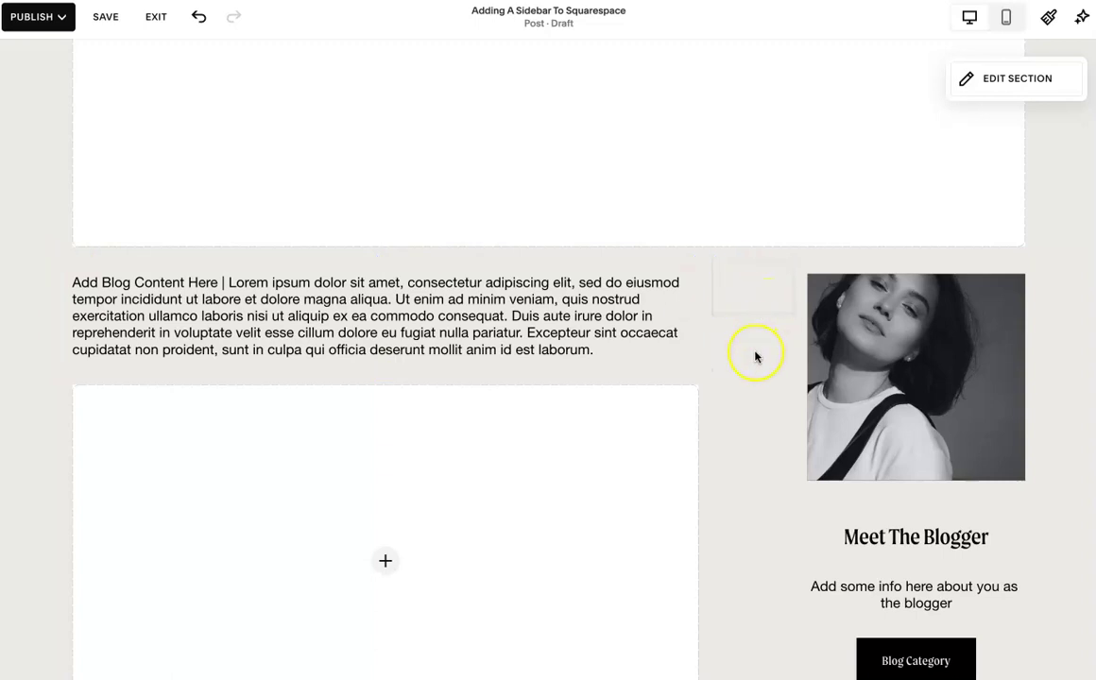
pyautogui.scroll(3, 753, 355)
pyautogui.scroll(1, 757, 358)
pyautogui.scroll(-5, 756, 357)
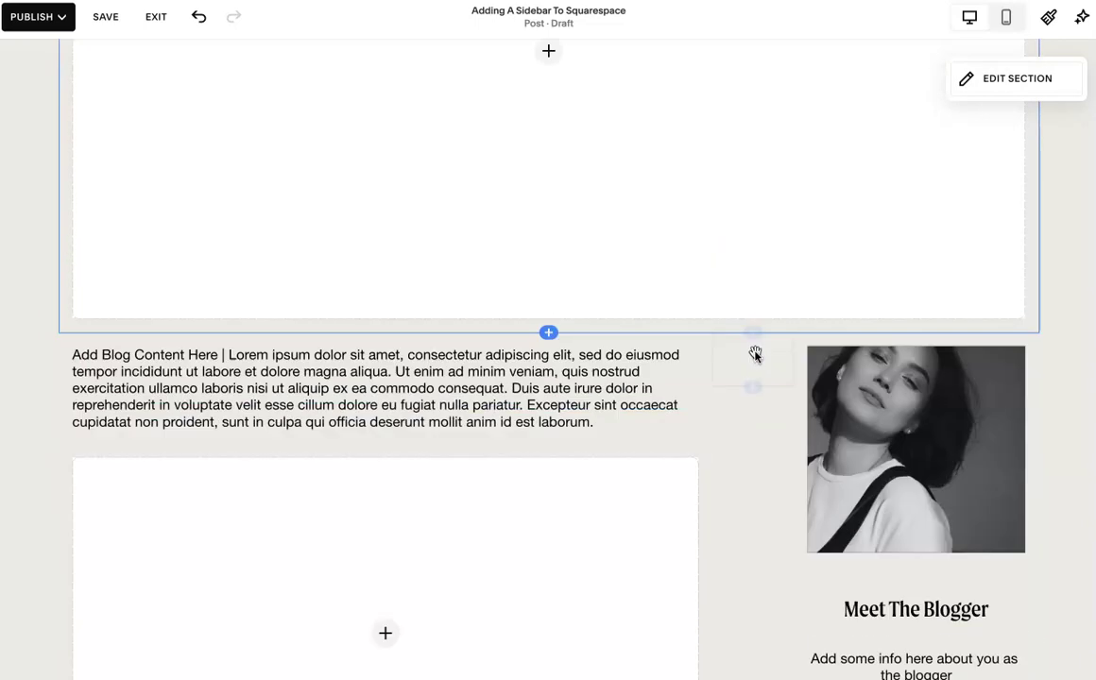
pyautogui.scroll(-1, 755, 357)
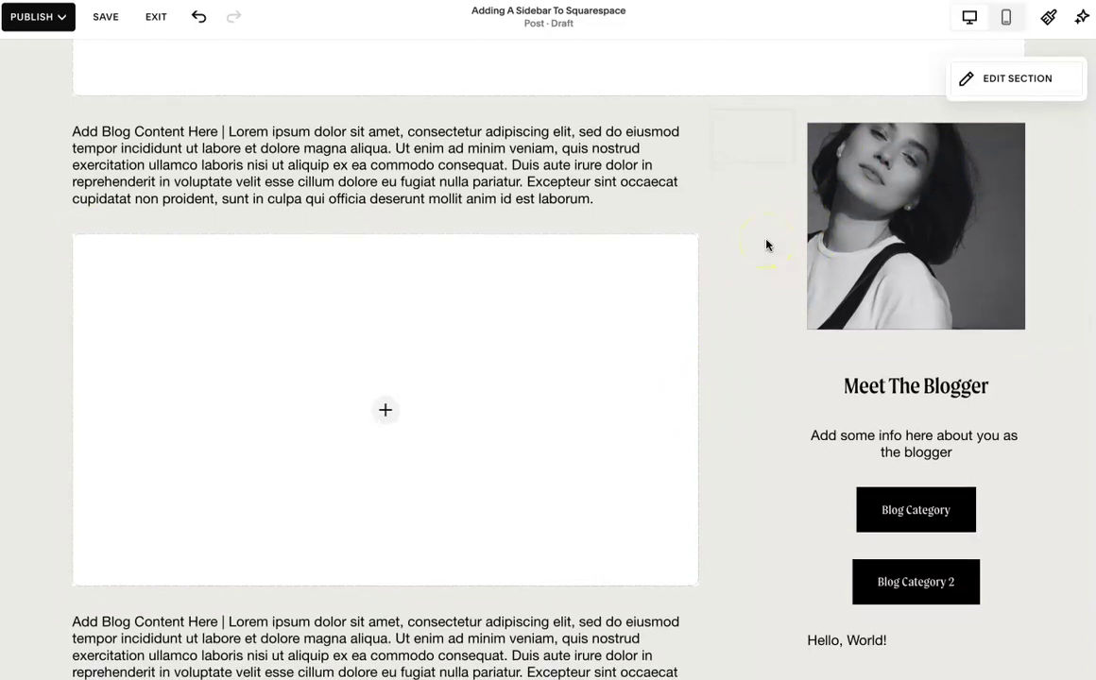
# - Switch to the mobile view and examine how the sidebar blocks stack relative to the blog content
pyautogui.scroll(5, 765, 245)
pyautogui.click(1013, 14)
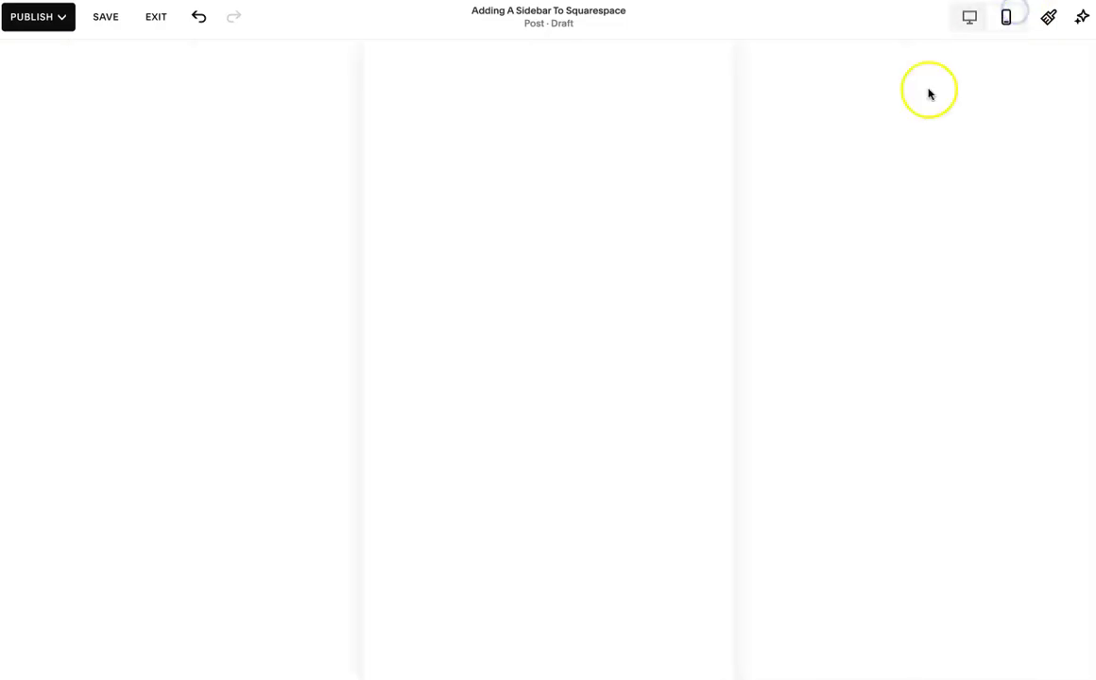
pyautogui.scroll(5, 607, 274)
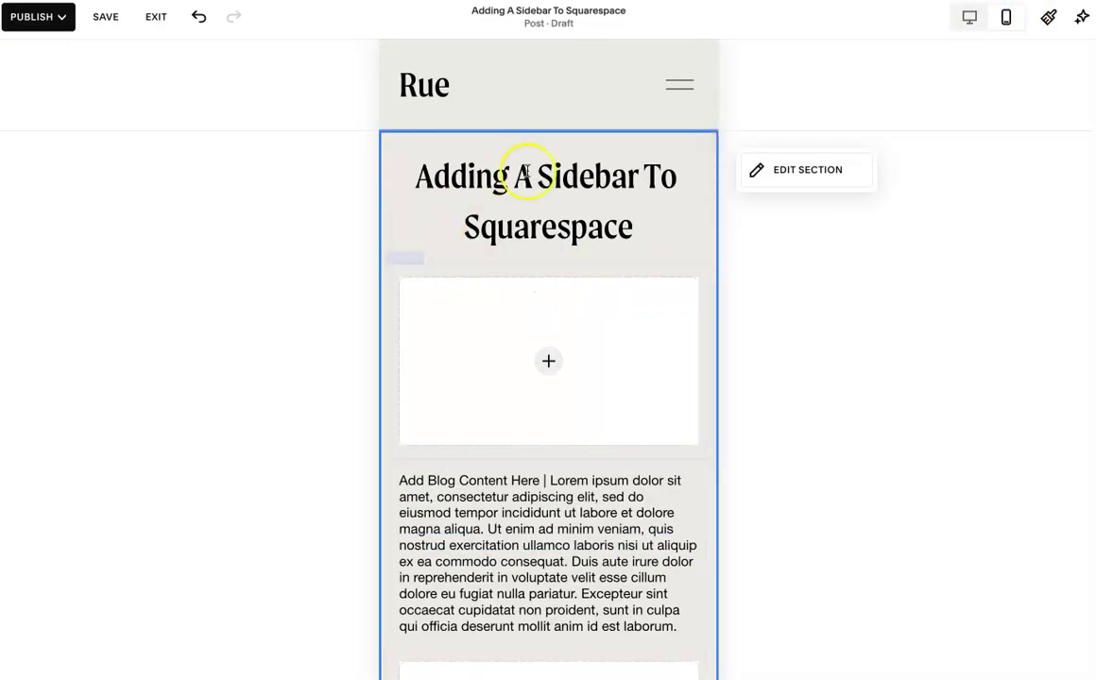
pyautogui.scroll(-1, 544, 345)
pyautogui.scroll(-10, 544, 344)
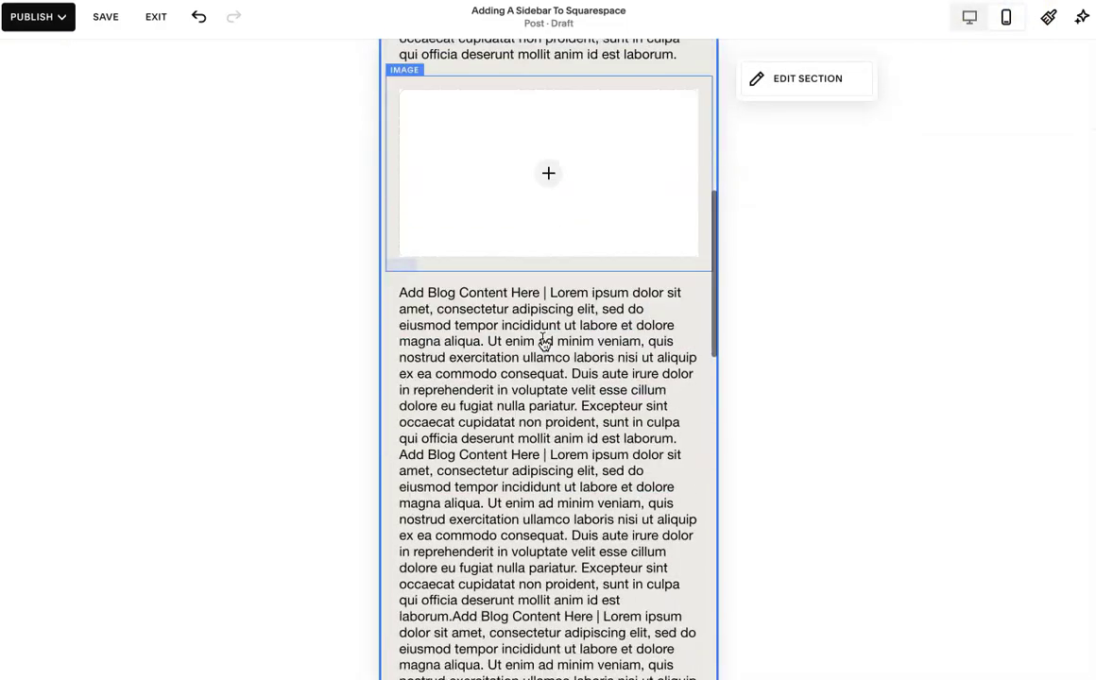
pyautogui.scroll(-3, 543, 342)
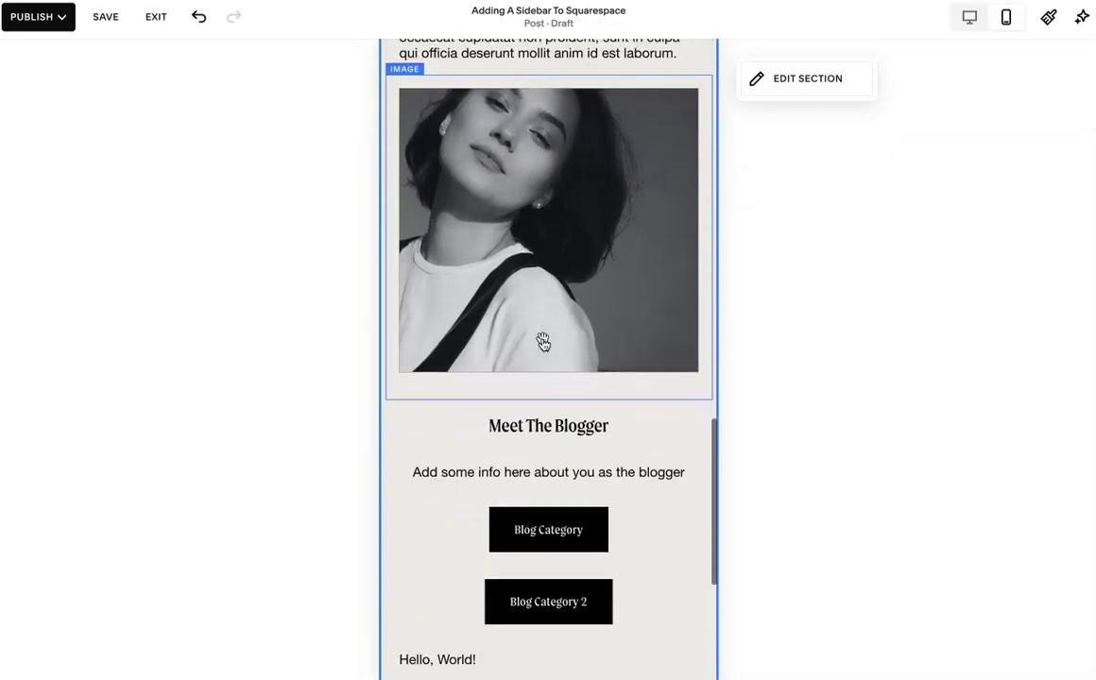
pyautogui.scroll(-1, 512, 269)
pyautogui.scroll(-8, 512, 269)
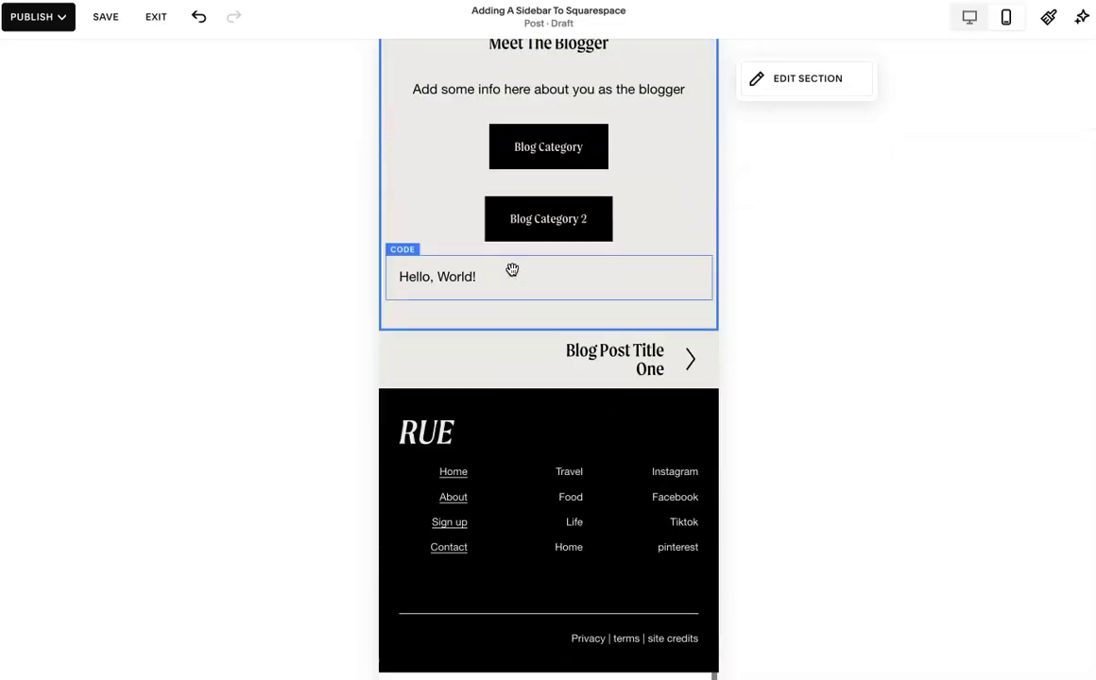
pyautogui.scroll(15, 512, 269)
pyautogui.scroll(-6, 512, 270)
pyautogui.scroll(-2, 512, 270)
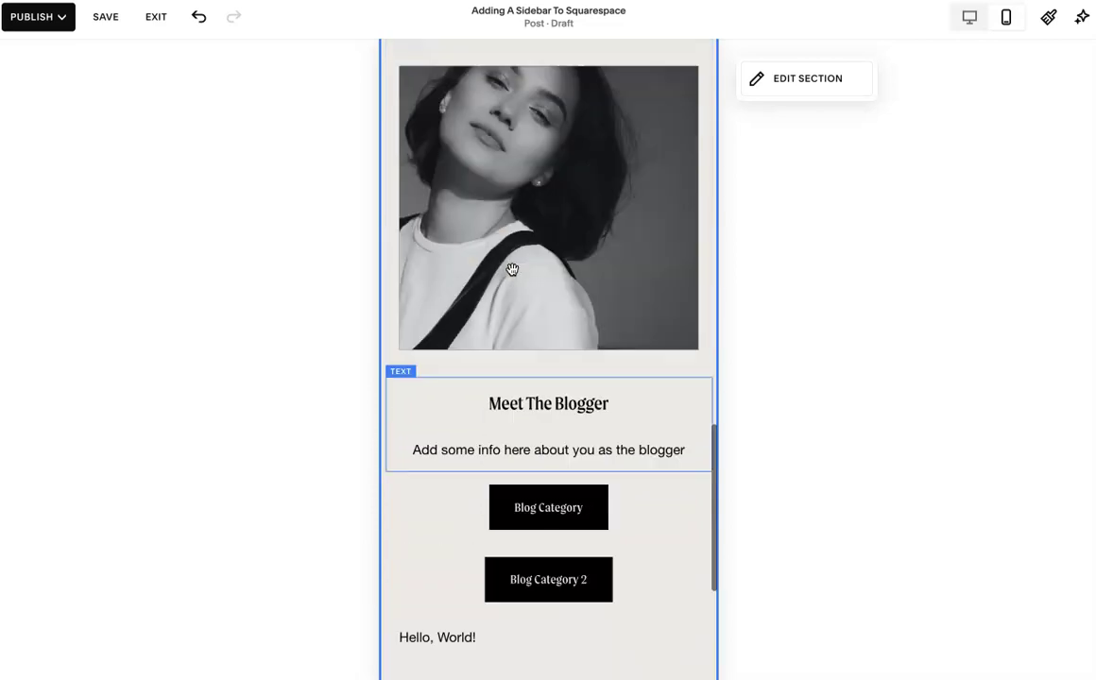
pyautogui.scroll(5, 512, 269)
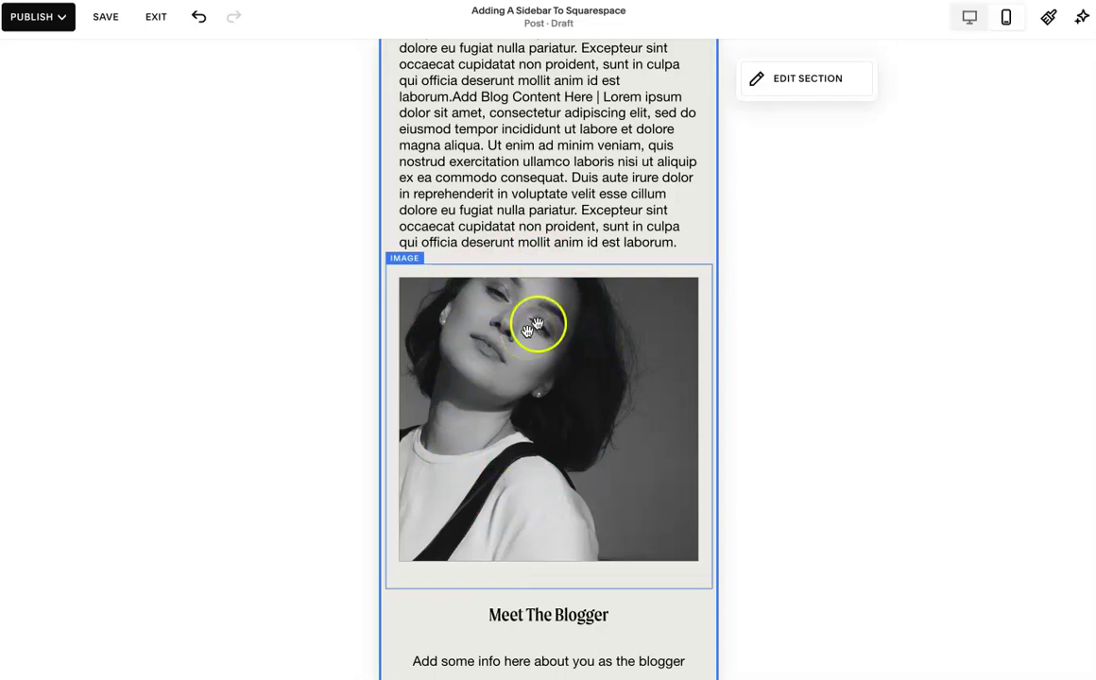
# - Return to the desktop view and review the layout of the full-width image, content column and sidebar
pyautogui.click(969, 17)
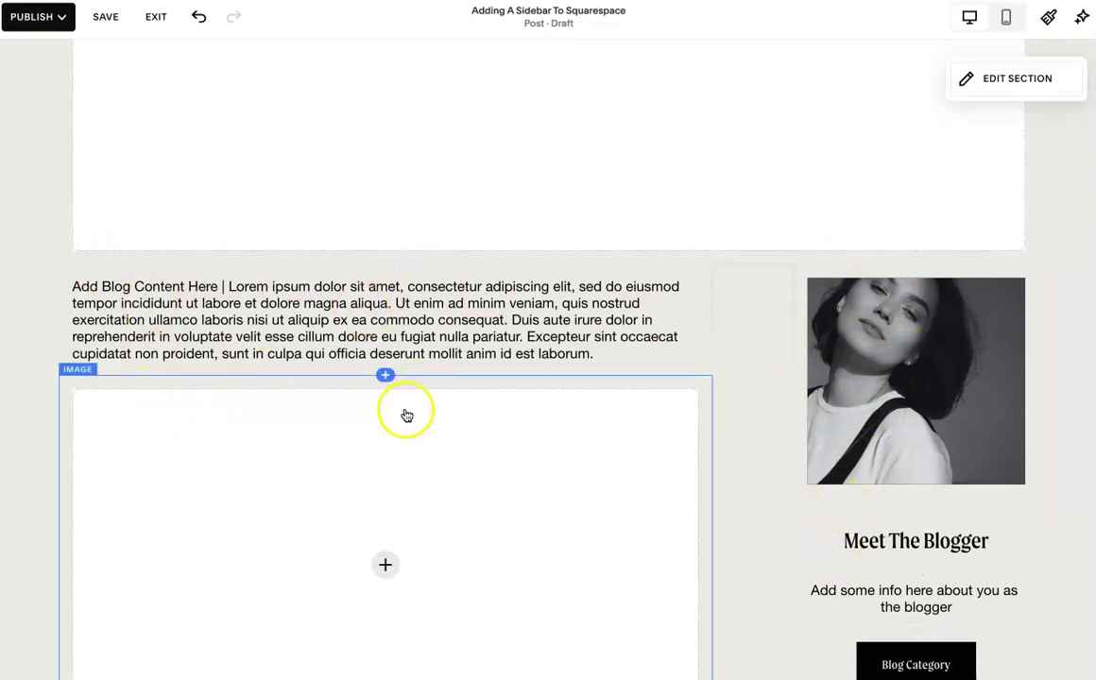
pyautogui.scroll(-6, 237, 318)
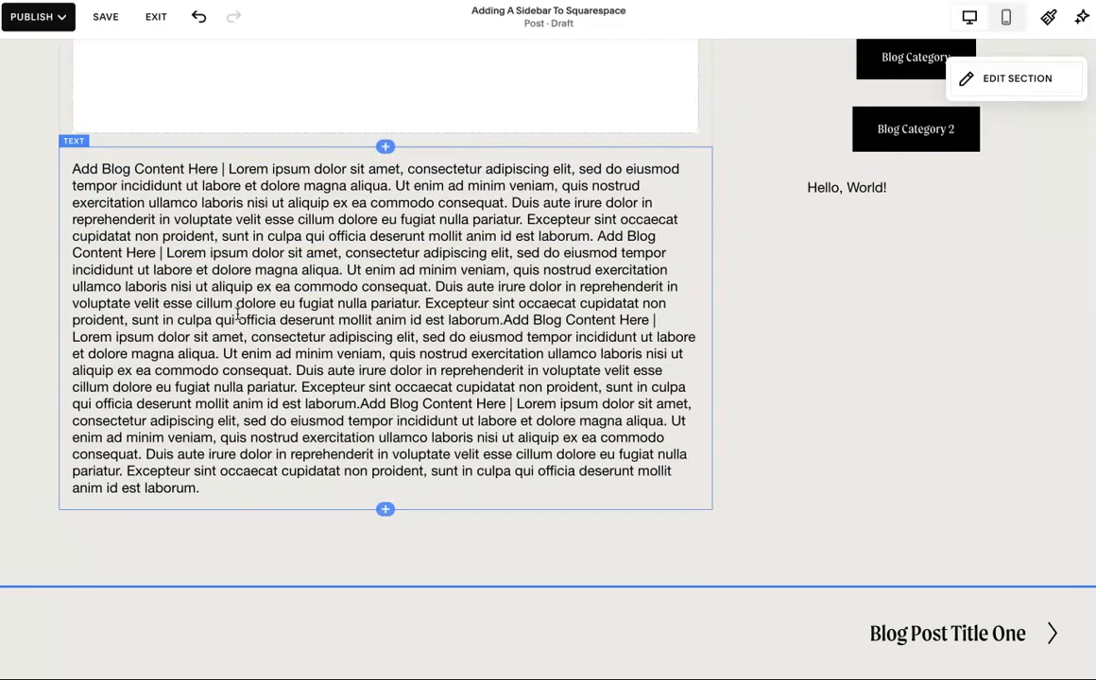
pyautogui.scroll(4, 239, 318)
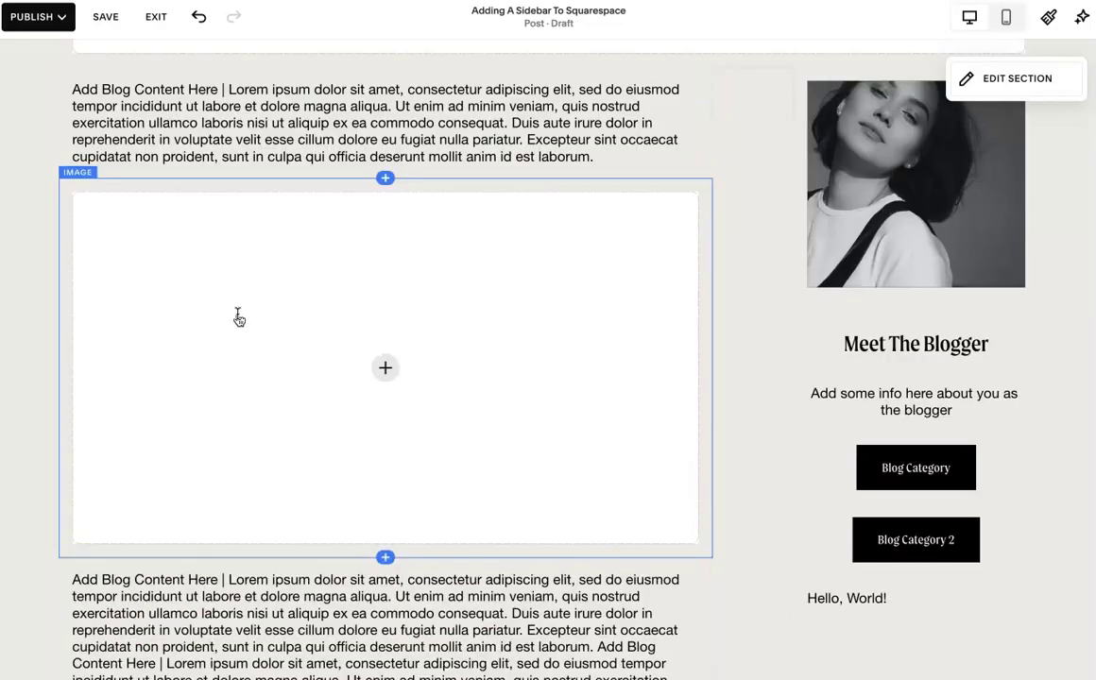
pyautogui.scroll(6, 239, 319)
pyautogui.scroll(-4, 548, 330)
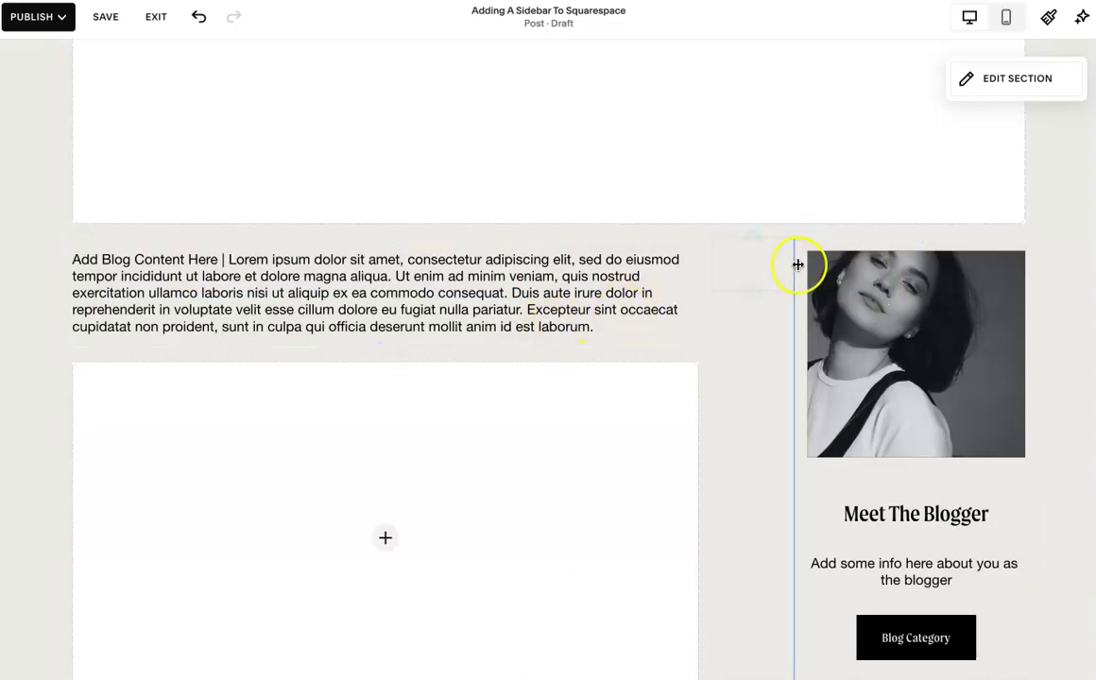
pyautogui.moveTo(705, 262)
pyautogui.mouseDown()
pyautogui.moveTo(777, 263)
pyautogui.moveTo(619, 254)
pyautogui.moveTo(692, 257)
pyautogui.mouseUp()
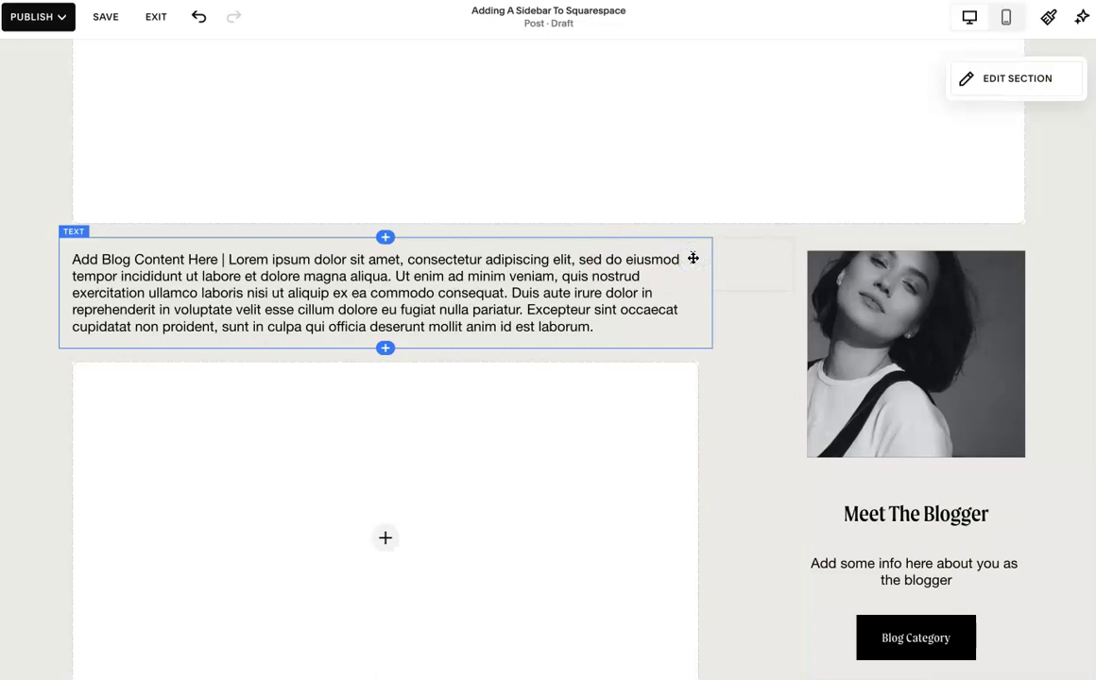
# - Delete the "Hello, World!" code block below the "Blog Category 2" button in the sidebar
pyautogui.scroll(-4, 692, 259)
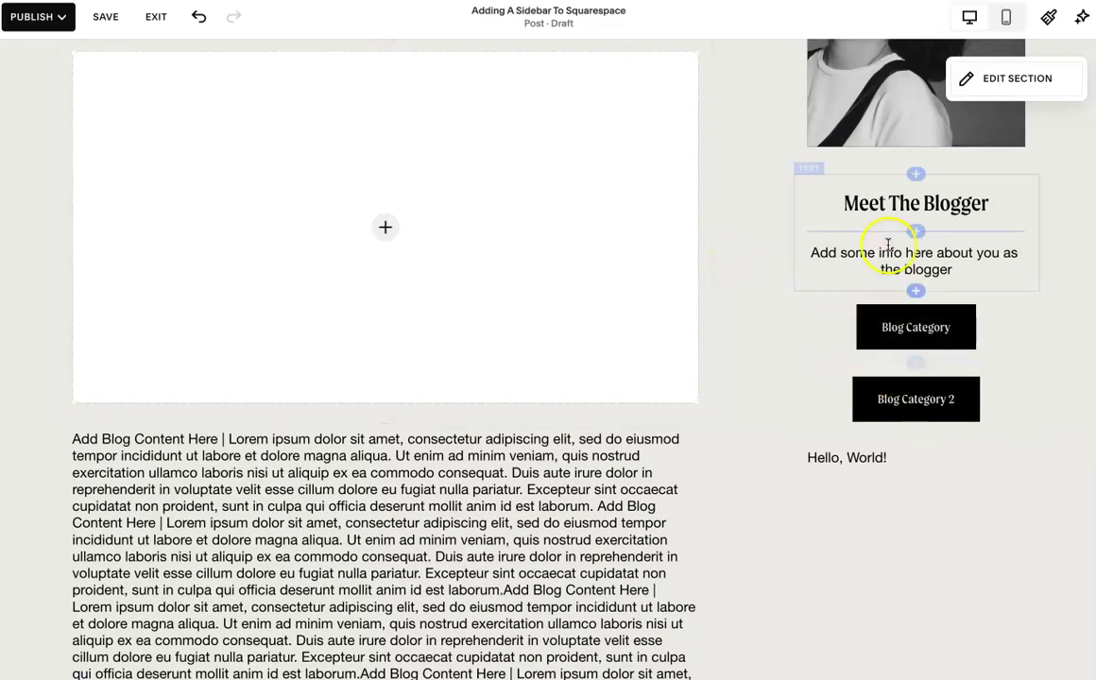
pyautogui.click(901, 455)
pyautogui.click(843, 400)
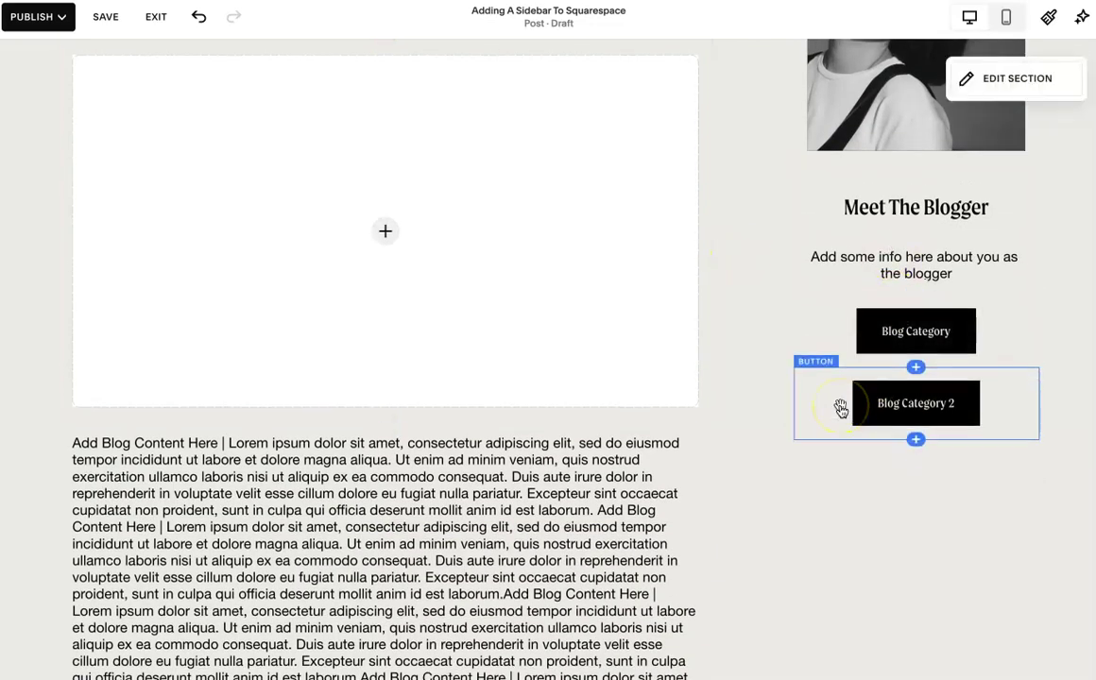
# - Change the sidebar portrait's design from original to a circular shape
pyautogui.scroll(5, 841, 411)
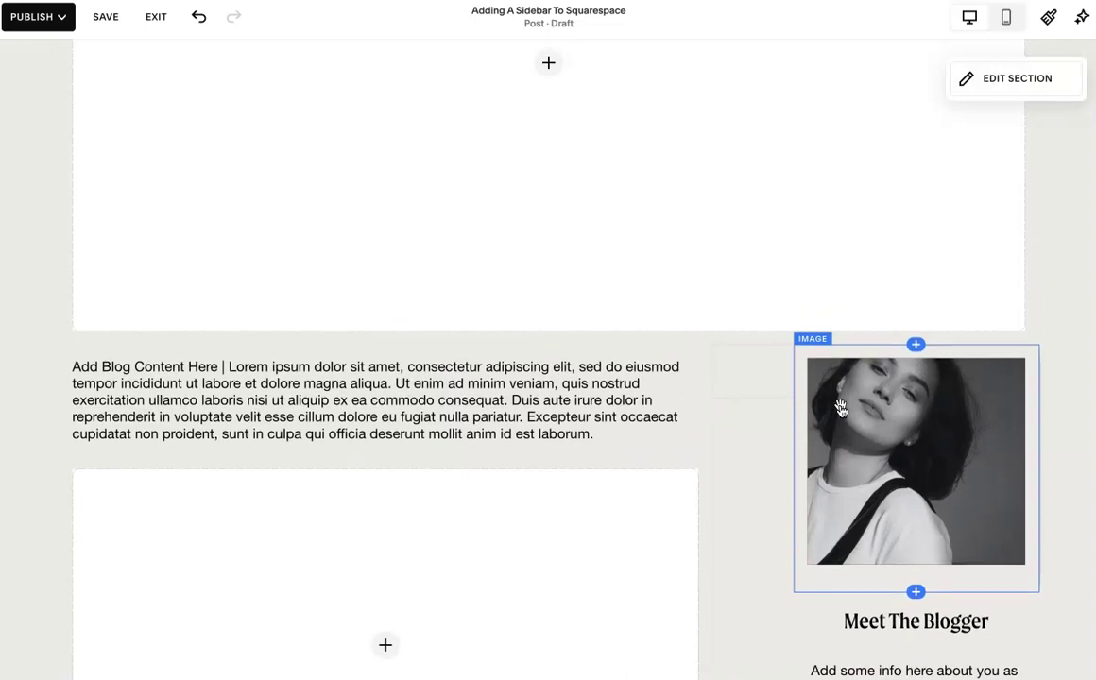
pyautogui.click(841, 408)
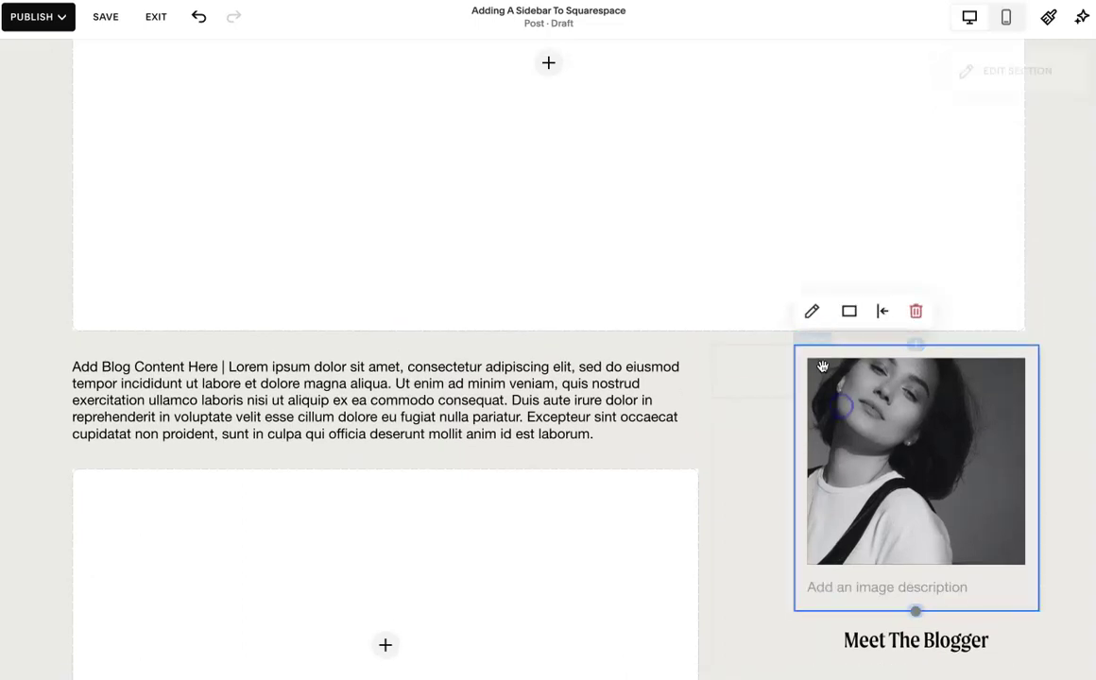
pyautogui.click(812, 311)
pyautogui.click(924, 306)
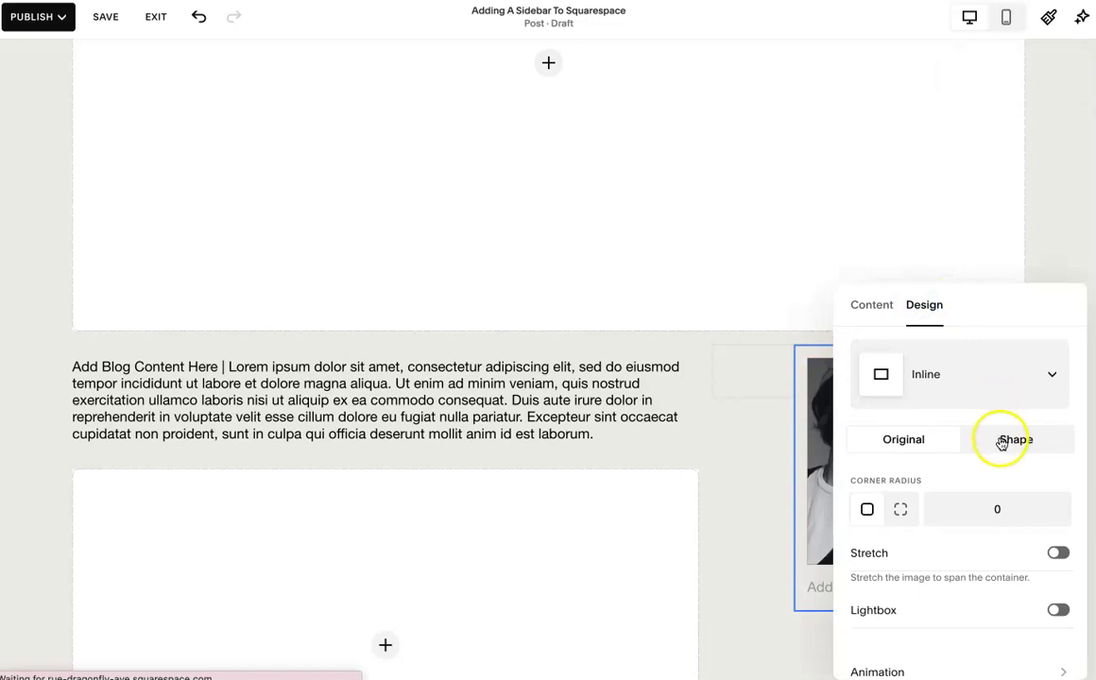
pyautogui.click(997, 440)
pyautogui.click(764, 410)
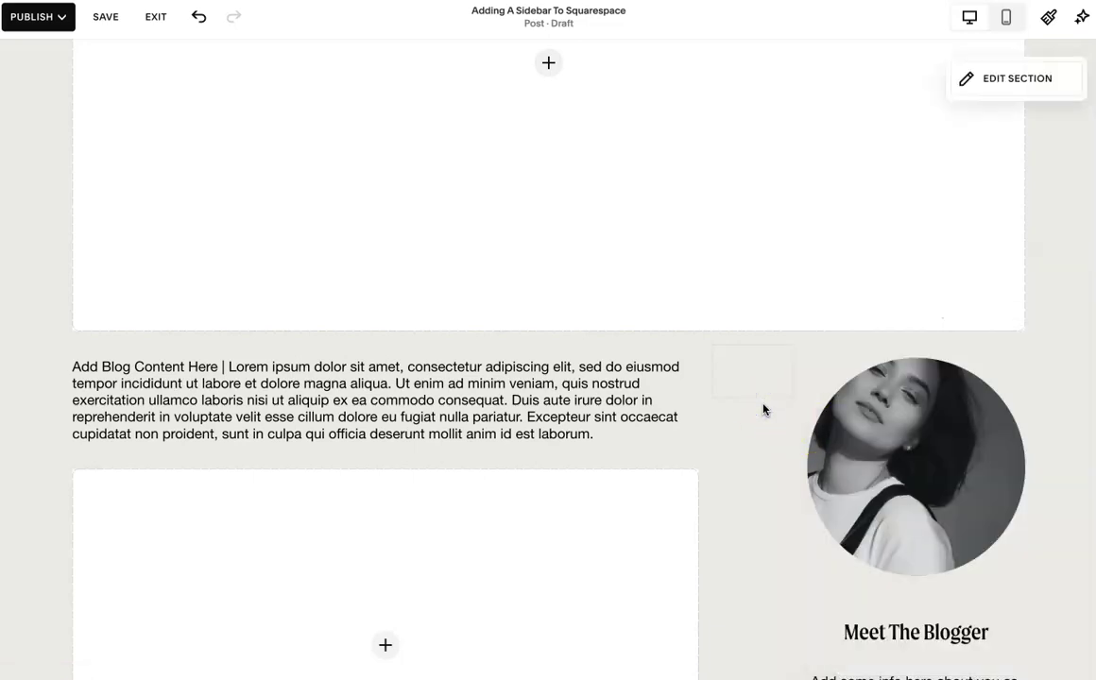
# - Add a line block below the last text block of the blog content column
pyautogui.scroll(-4, 764, 409)
pyautogui.scroll(-7, 763, 409)
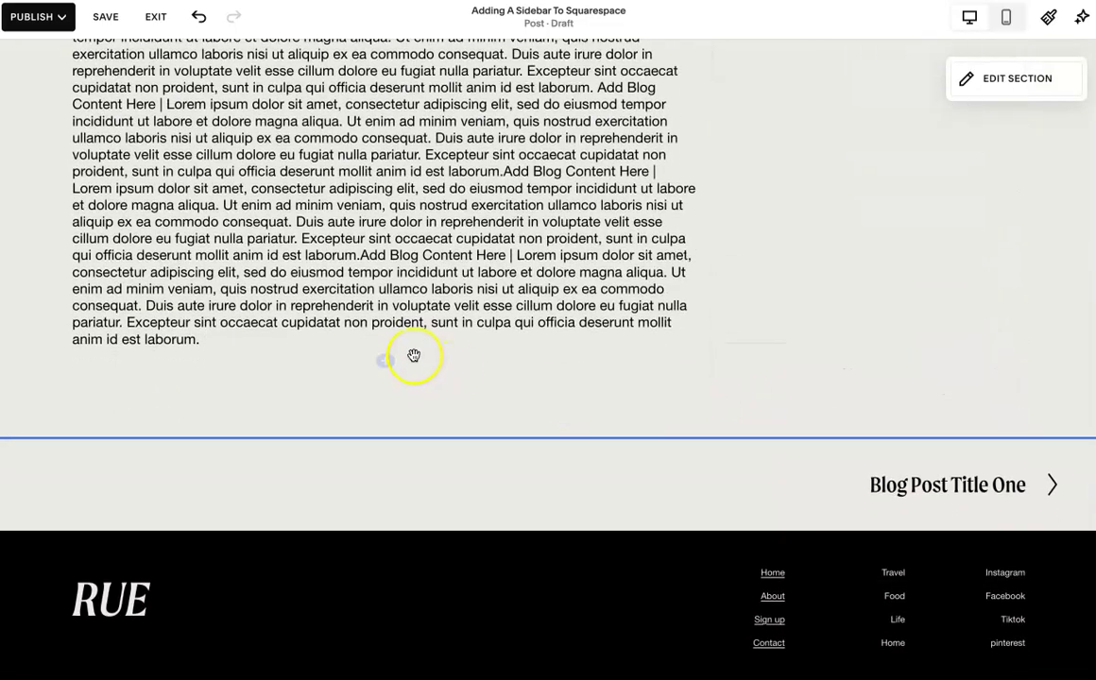
pyautogui.click(387, 362)
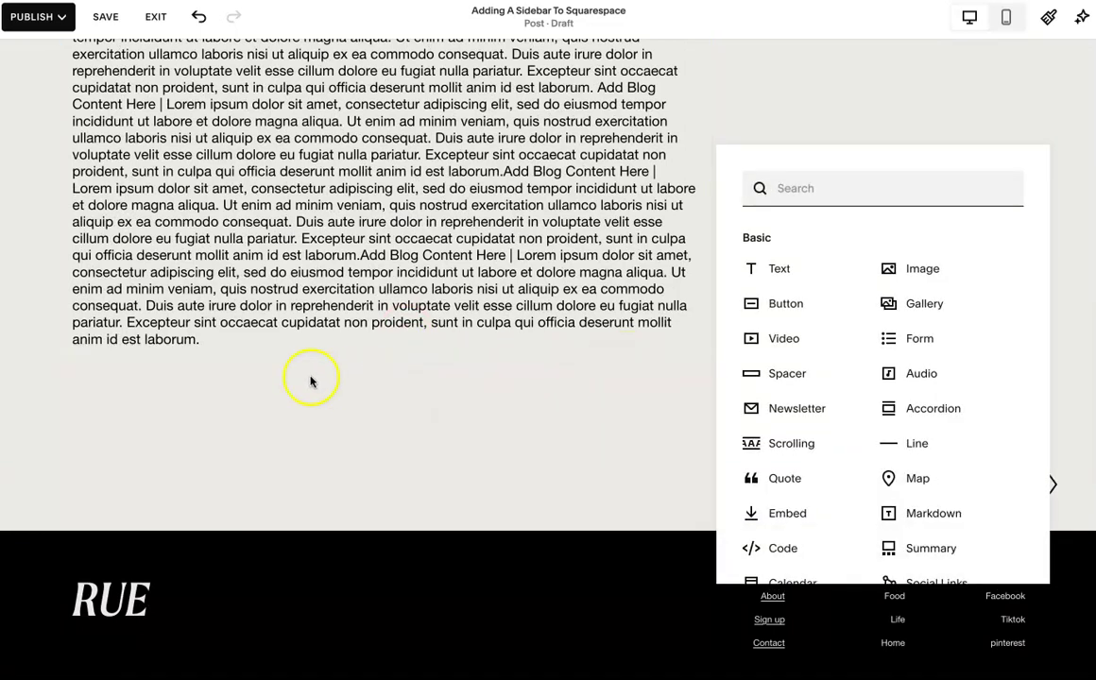
pyautogui.click(915, 444)
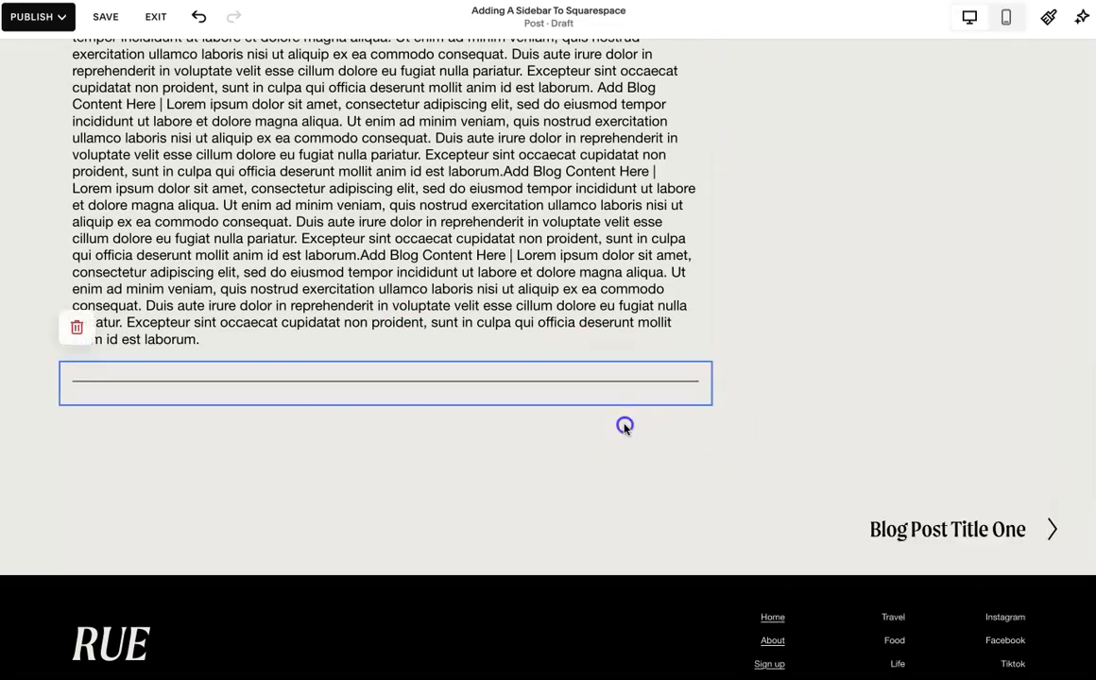
pyautogui.click(385, 410)
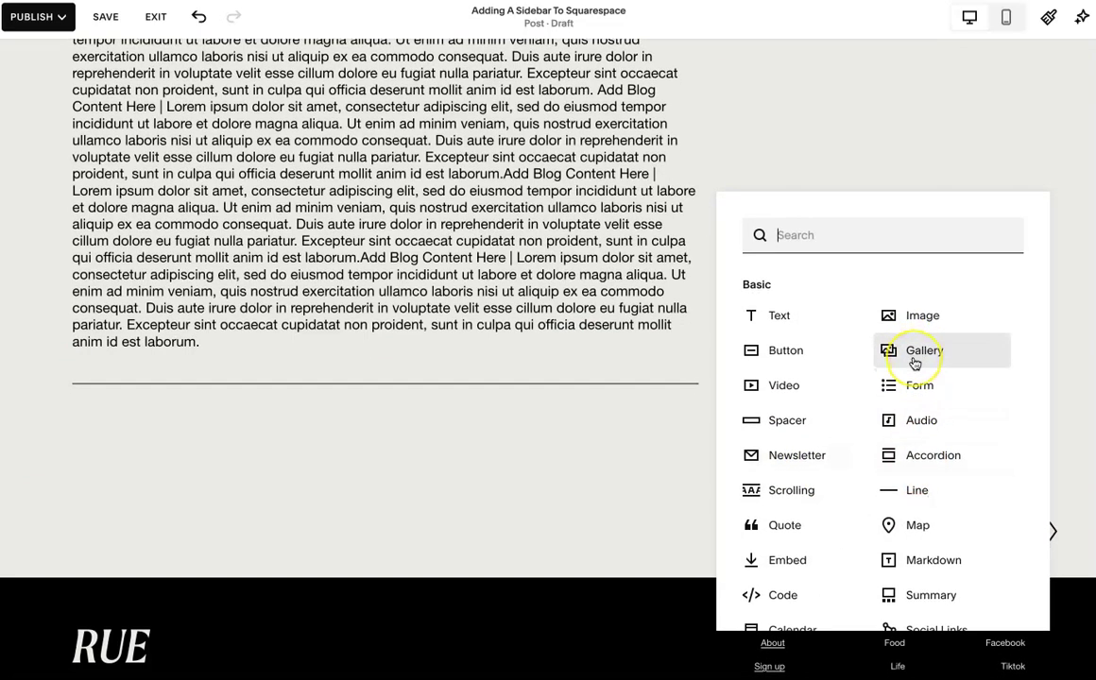
pyautogui.click(914, 359)
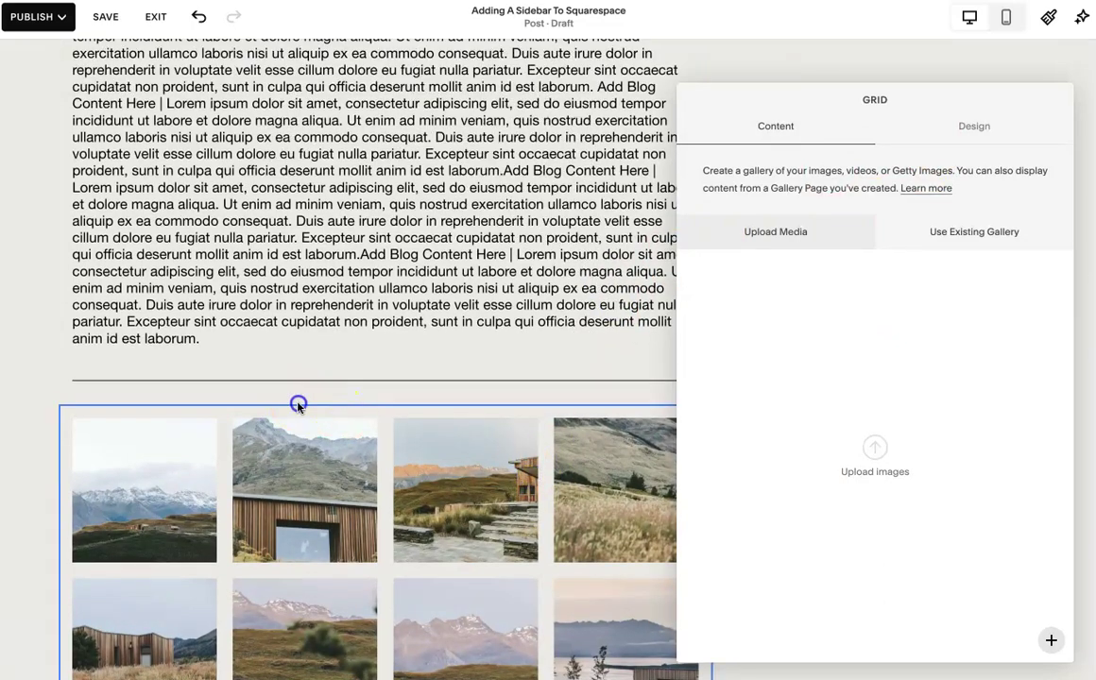
pyautogui.click(299, 401)
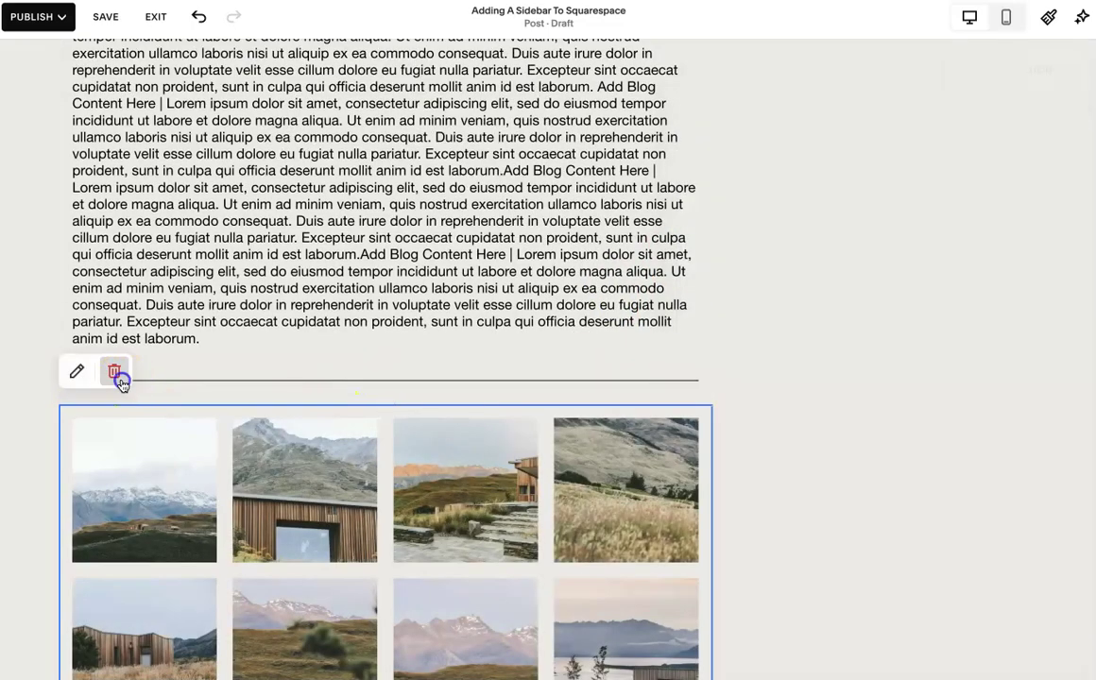
pyautogui.click(113, 374)
# - Add a summary block below the divider line and set its source page to BLOG
pyautogui.click(385, 405)
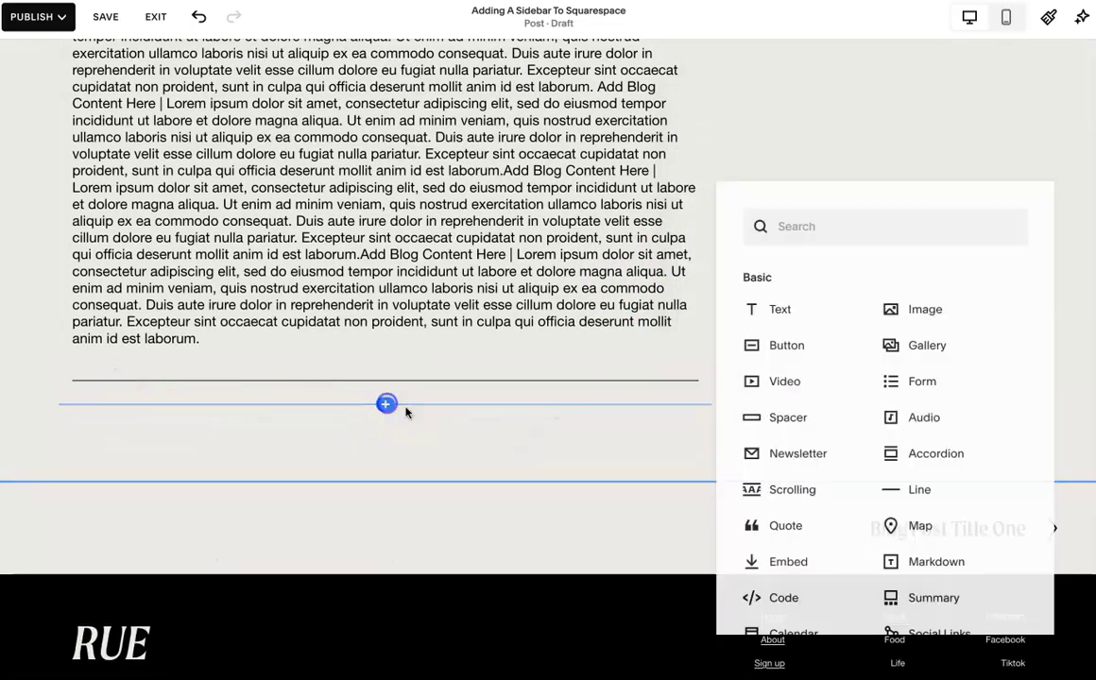
pyautogui.scroll(-3, 936, 496)
pyautogui.click(931, 477)
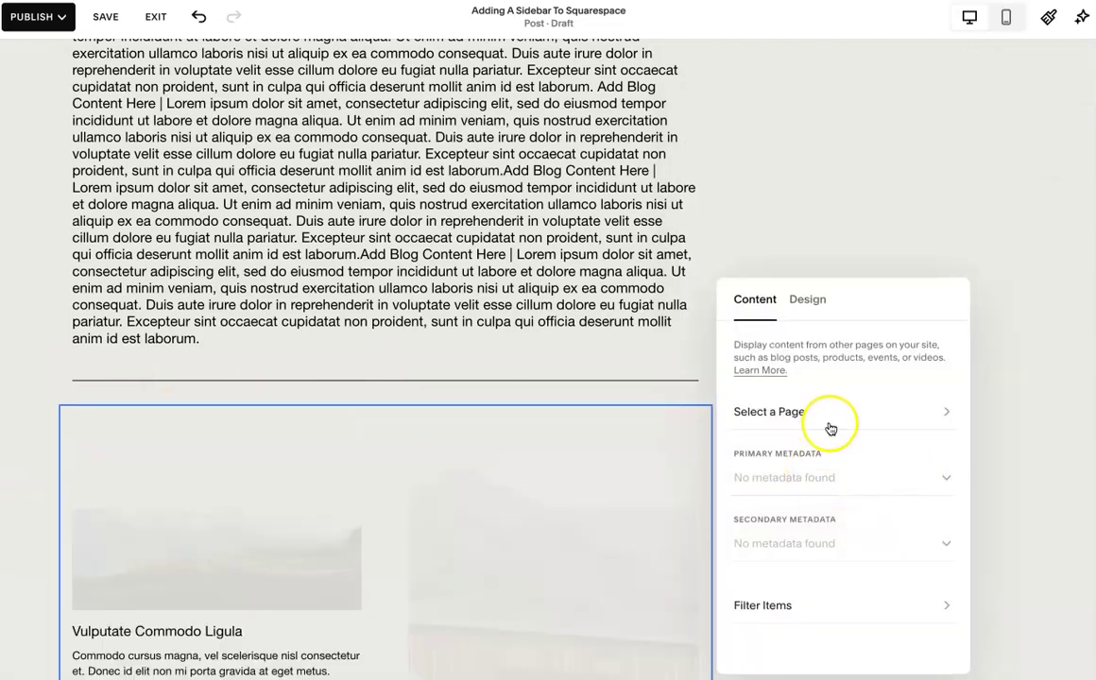
pyautogui.click(830, 419)
pyautogui.click(842, 376)
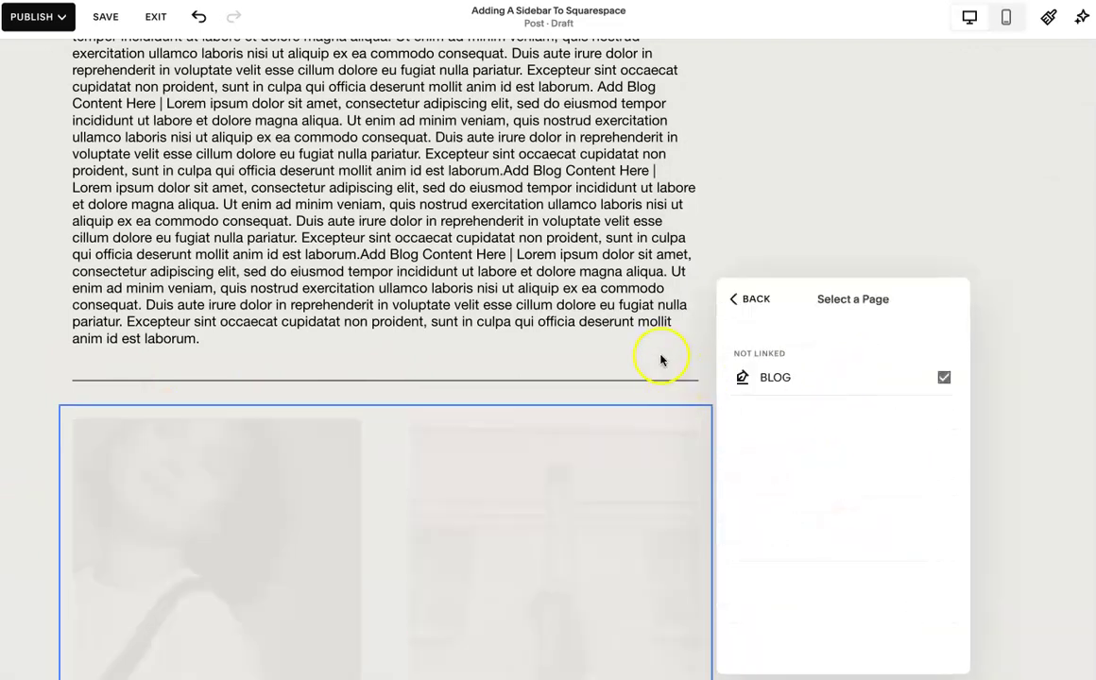
pyautogui.click(658, 355)
pyautogui.scroll(-4, 614, 495)
pyautogui.scroll(3, 465, 453)
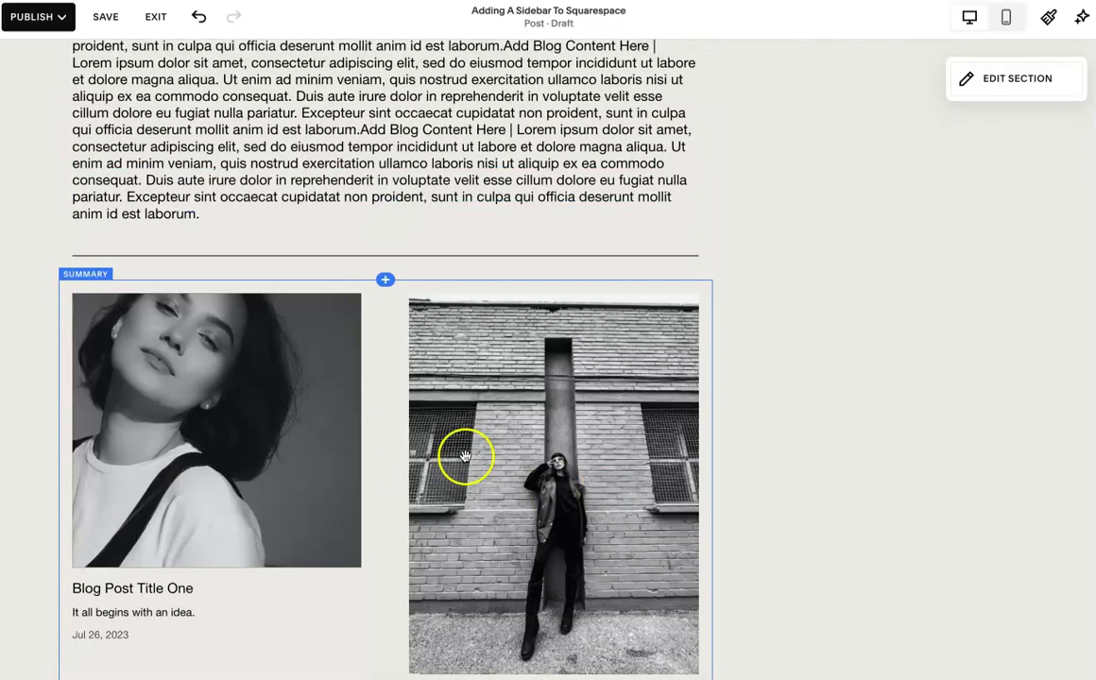
# - Change the summary block's layout from Wall to Carousel
pyautogui.click(372, 440)
pyautogui.click(80, 246)
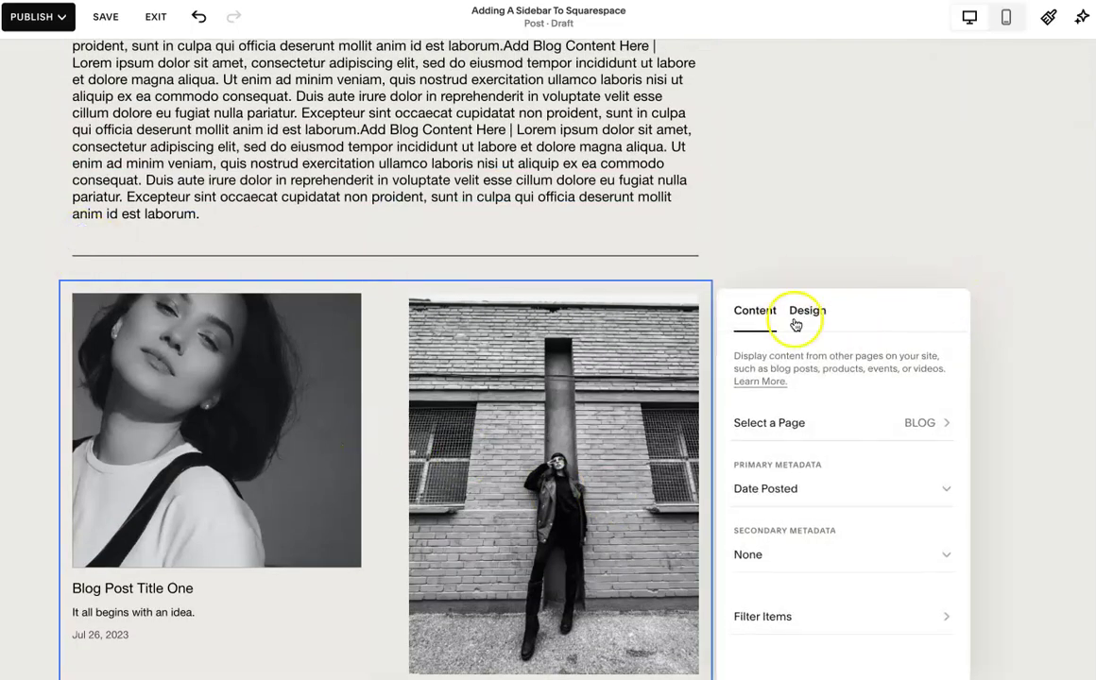
pyautogui.click(803, 313)
pyautogui.click(867, 395)
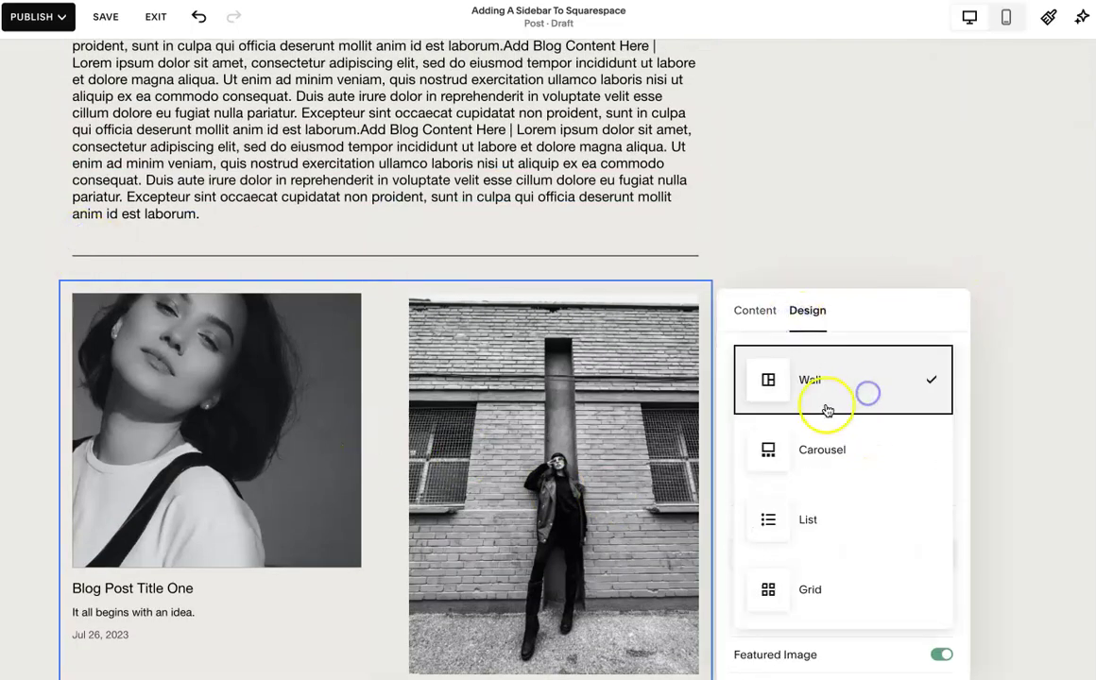
pyautogui.click(828, 478)
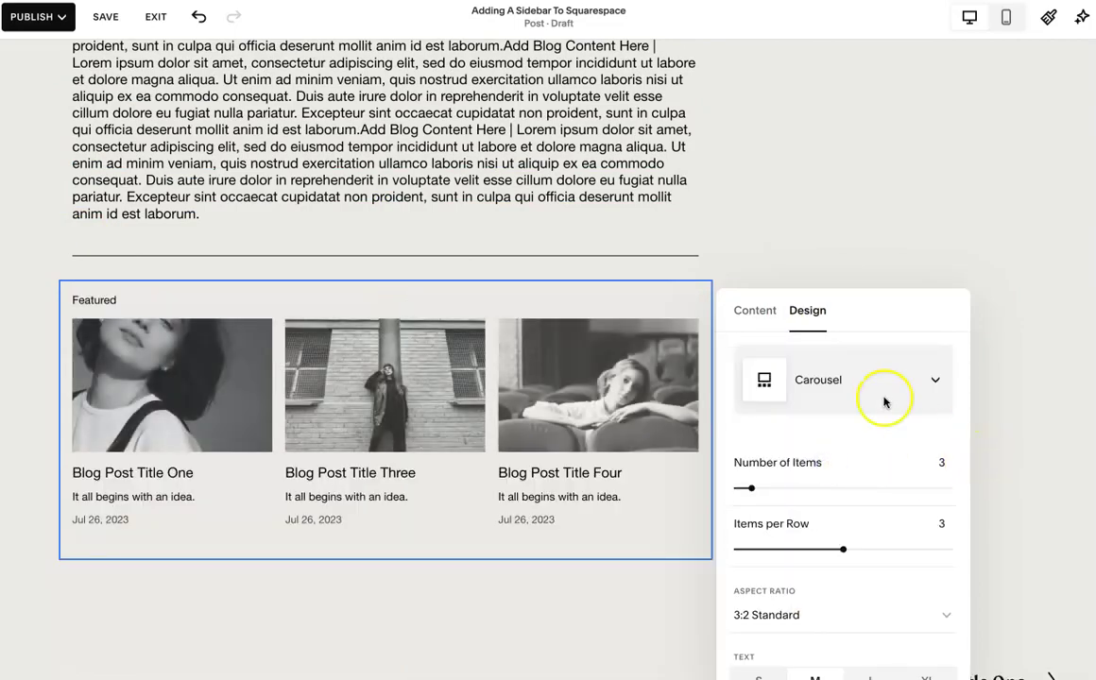
pyautogui.click(1003, 405)
# - Review the whole post layout, from the title and full-width image down to the sidebar, content text and divider line
pyautogui.scroll(5, 761, 417)
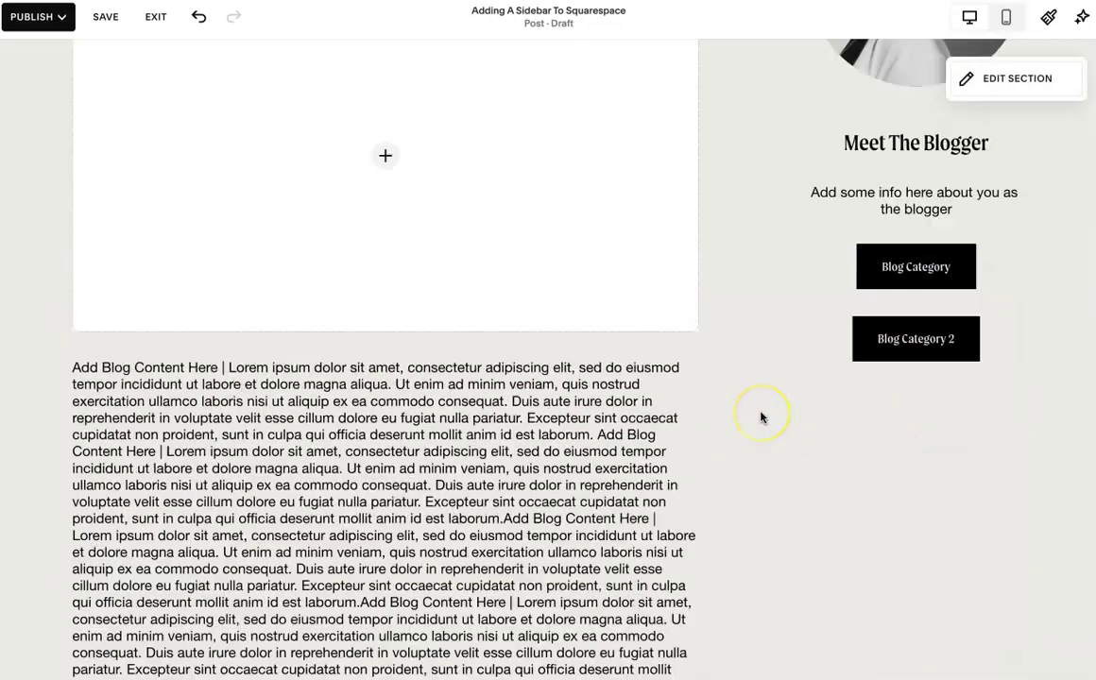
pyautogui.scroll(10, 761, 417)
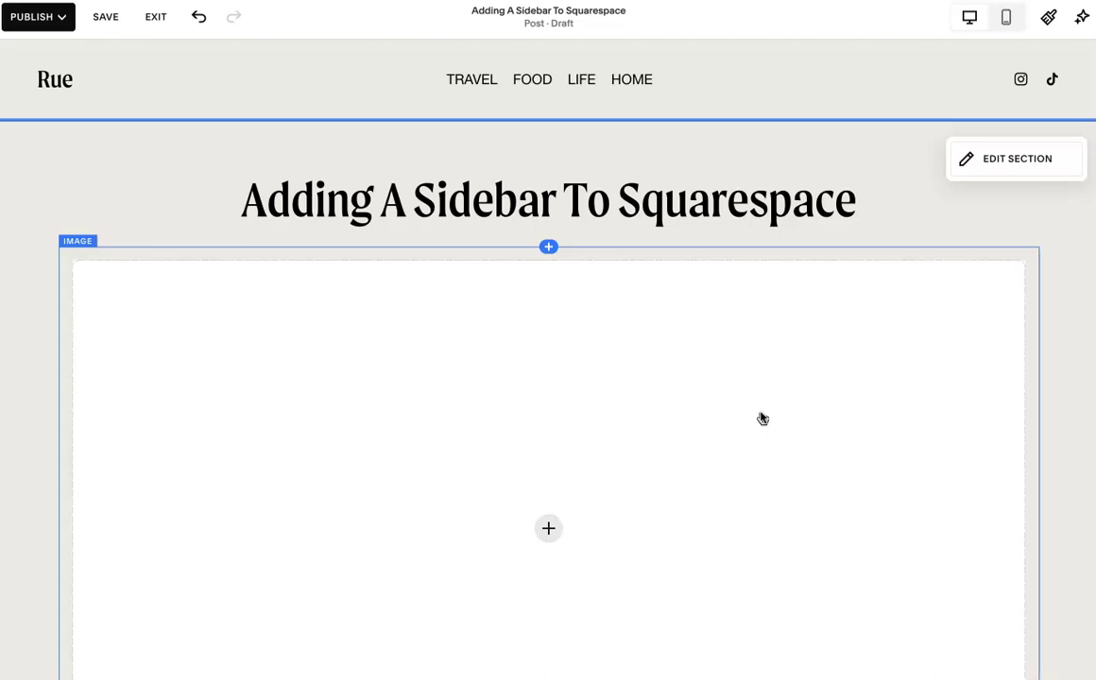
pyautogui.click(773, 419)
pyautogui.scroll(-10, 773, 419)
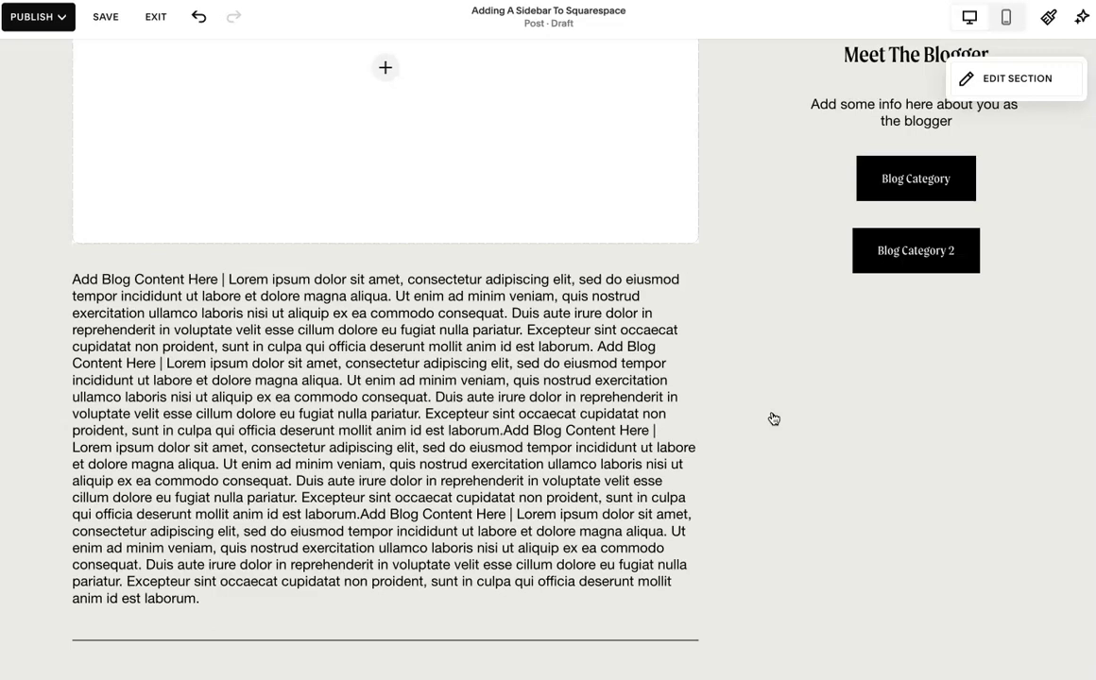
pyautogui.scroll(2, 773, 418)
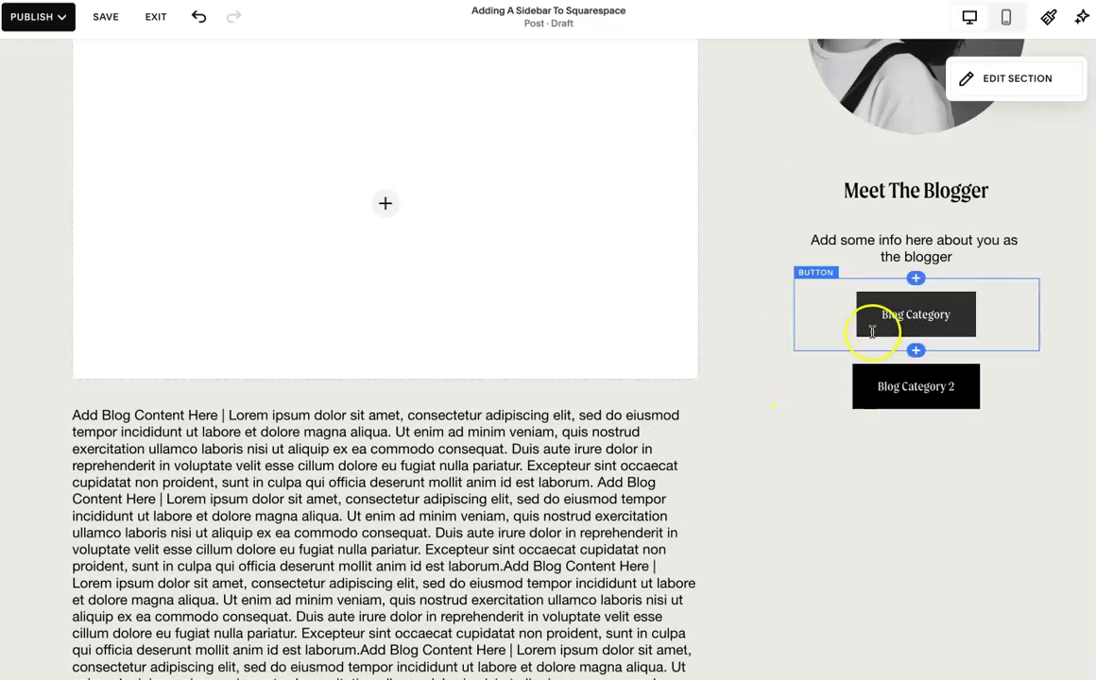
pyautogui.scroll(4, 871, 331)
pyautogui.scroll(5, 631, 347)
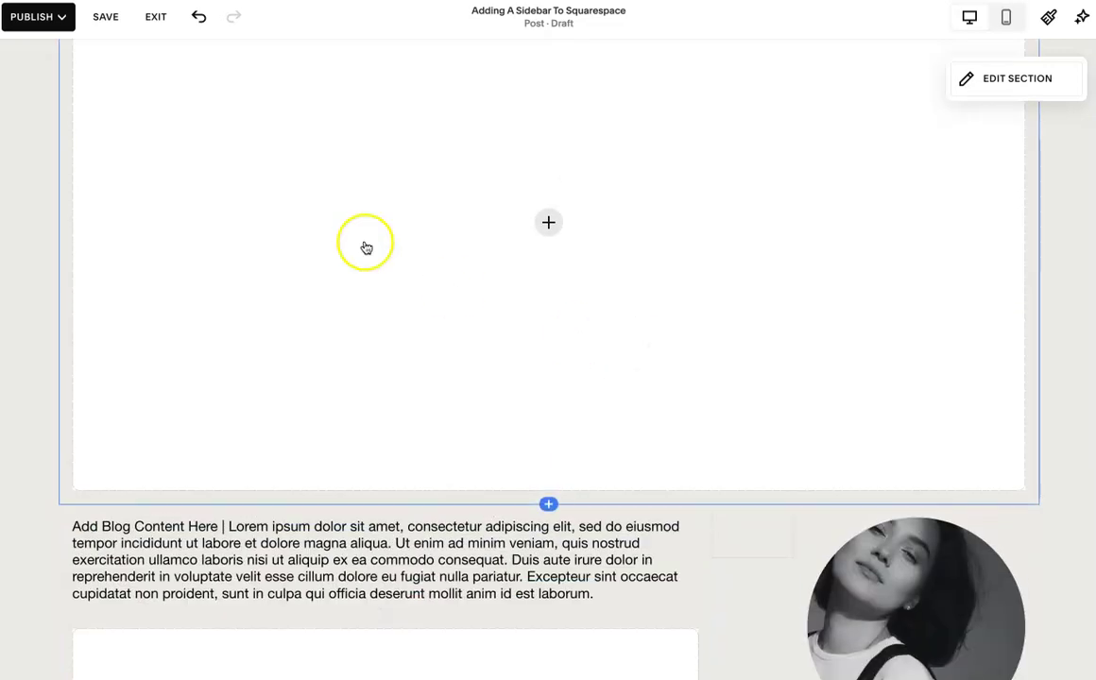
# - Save the draft post and exit the editor to the blog's post list
pyautogui.click(110, 21)
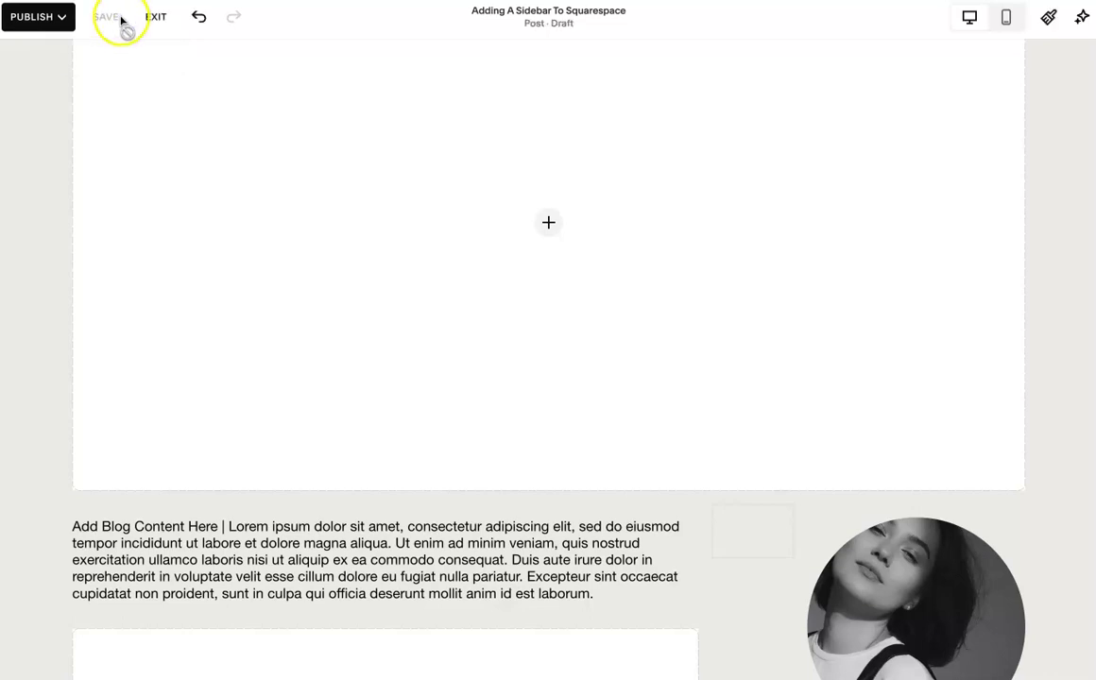
pyautogui.click(66, 18)
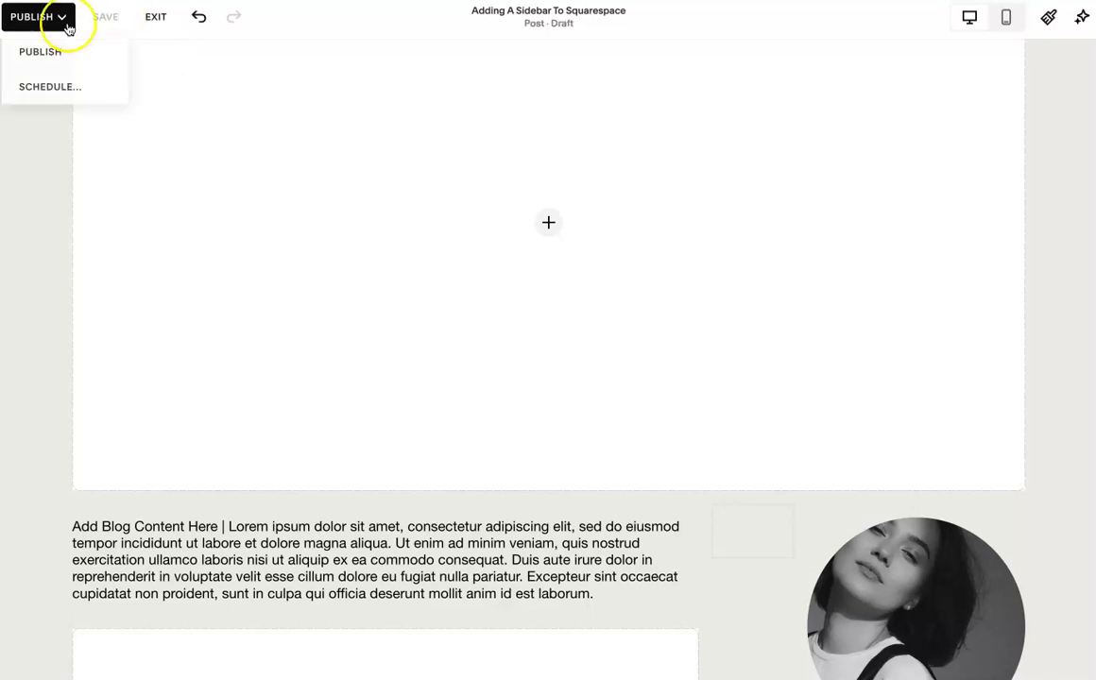
pyautogui.click(158, 20)
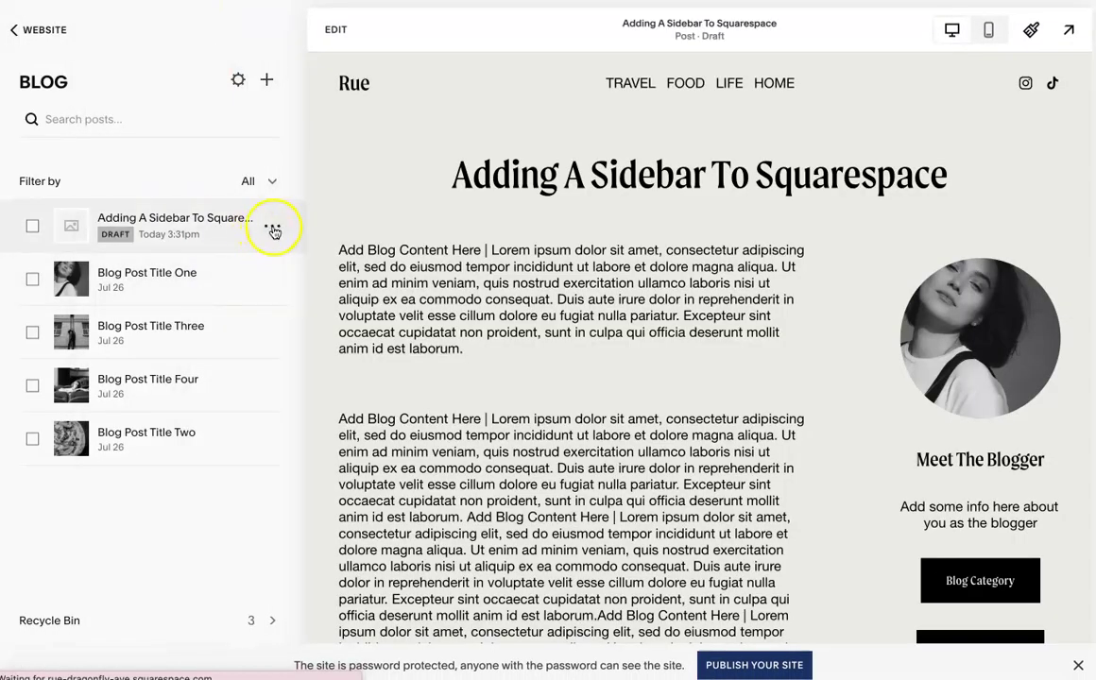
# - Duplicate the "Adding A Sidebar To Squarespace" draft in the blog's post list
pyautogui.click(272, 228)
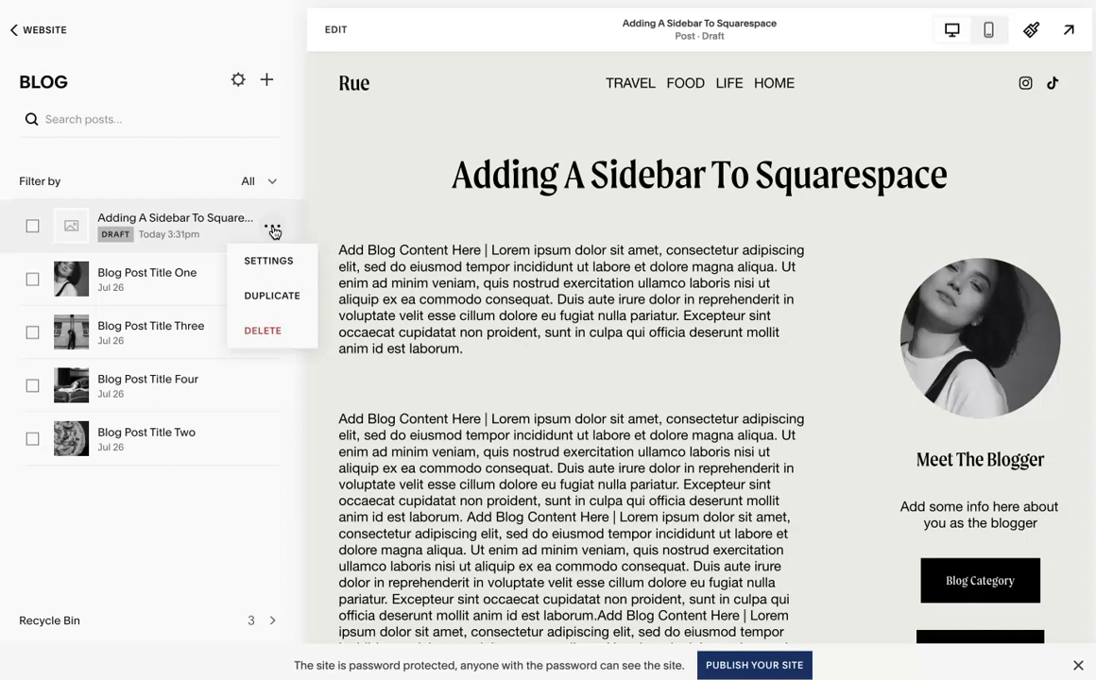
pyautogui.click(271, 297)
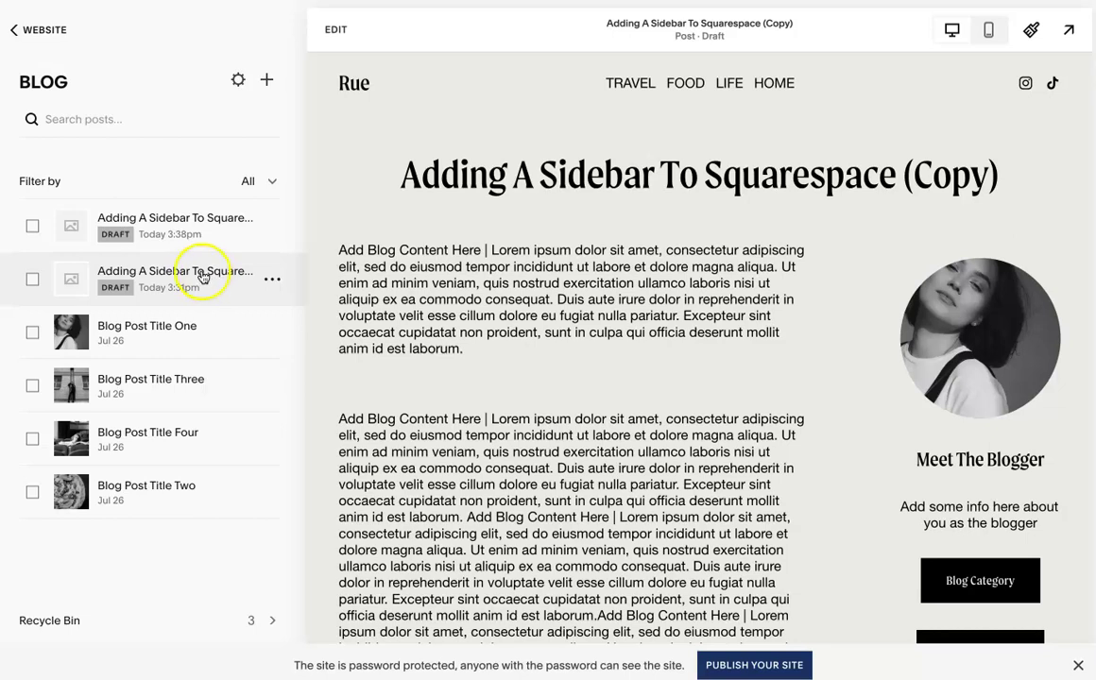
pyautogui.click(273, 281)
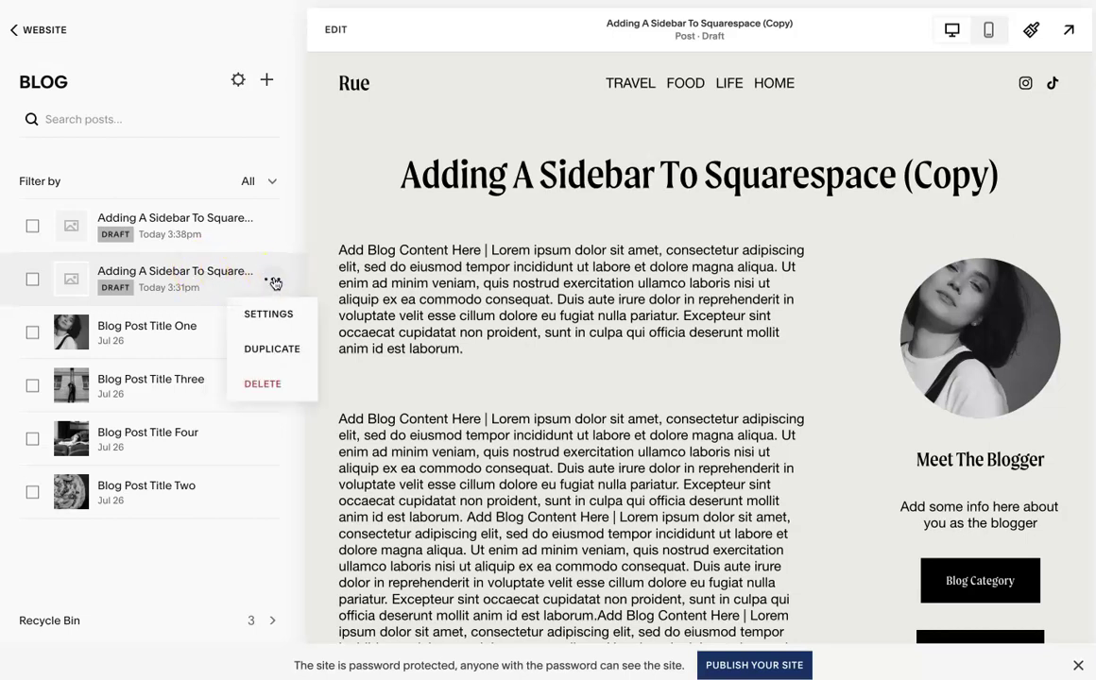
pyautogui.click(263, 350)
pyautogui.click(413, 318)
pyautogui.click(223, 225)
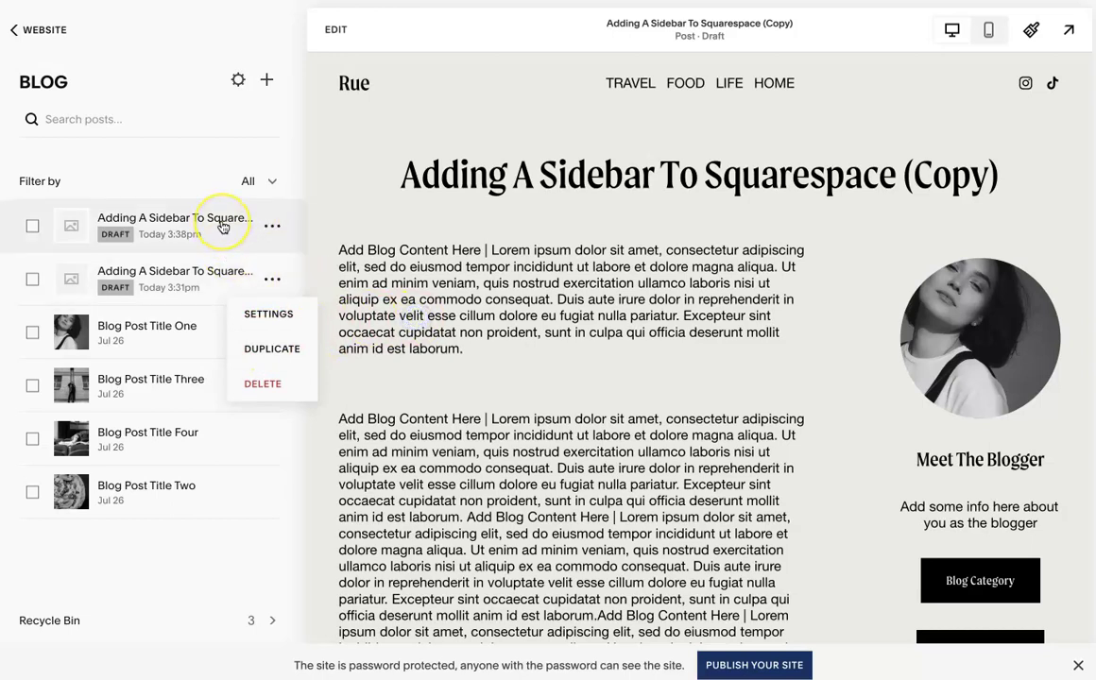
pyautogui.click(274, 231)
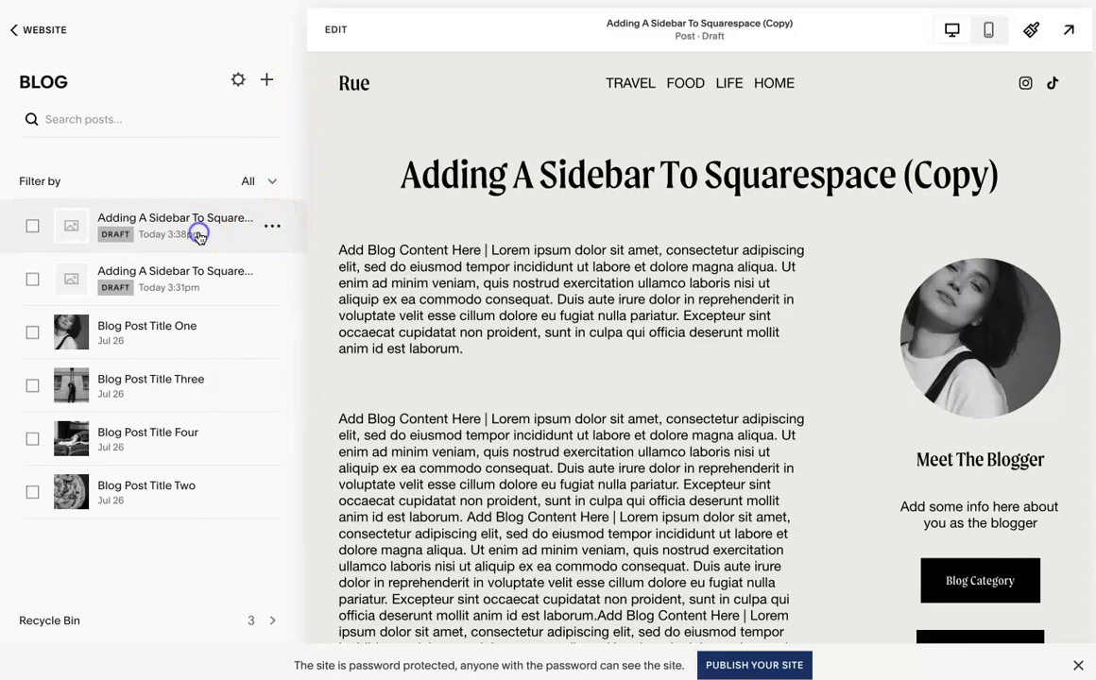
# - Open the duplicated post for editing and replace its title with "Sidebar Template"
pyautogui.click(336, 38)
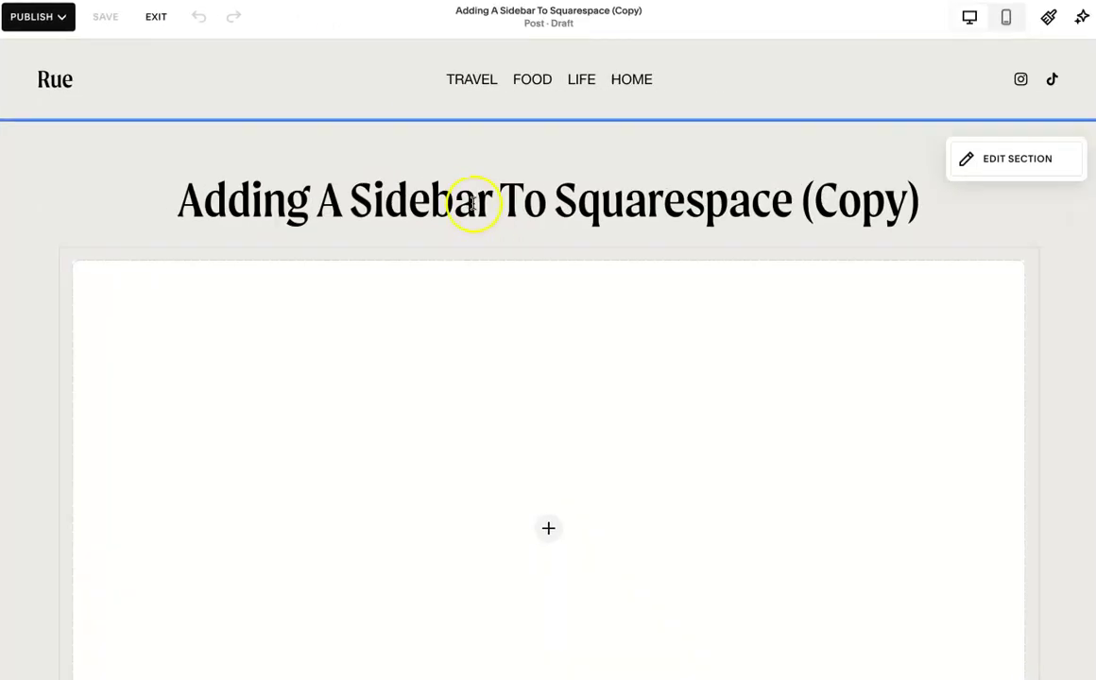
pyautogui.tripleClick(473, 205)
pyautogui.write('Sibe')
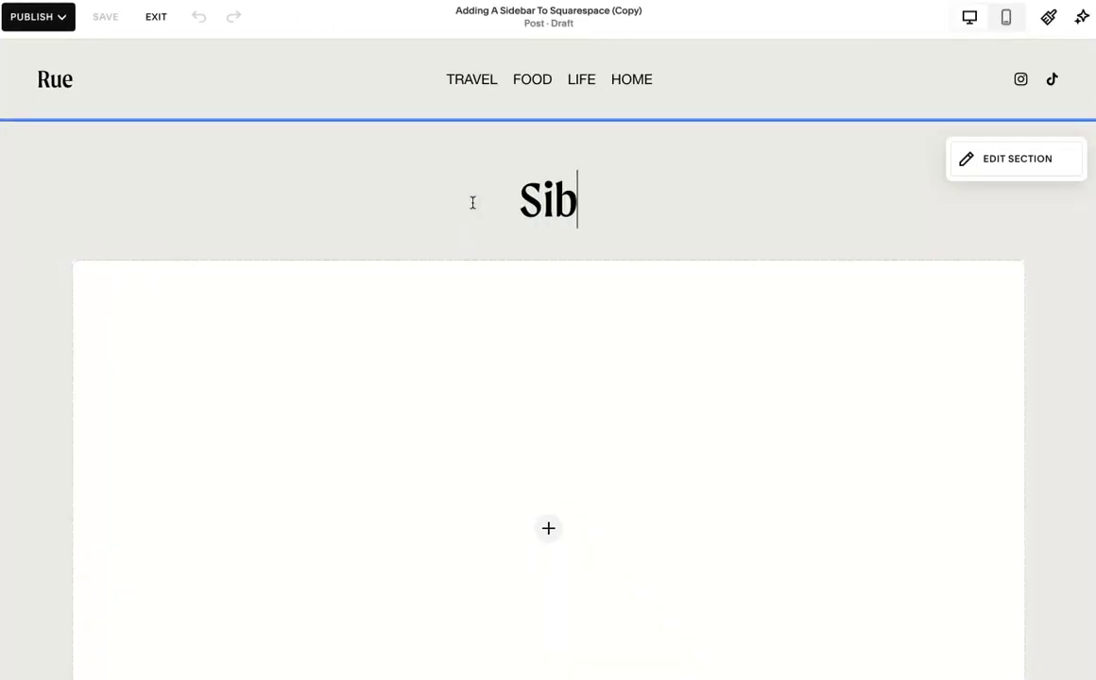
pyautogui.press('BackSpace')
pyautogui.press('BackSpace')
pyautogui.write('debar Template')
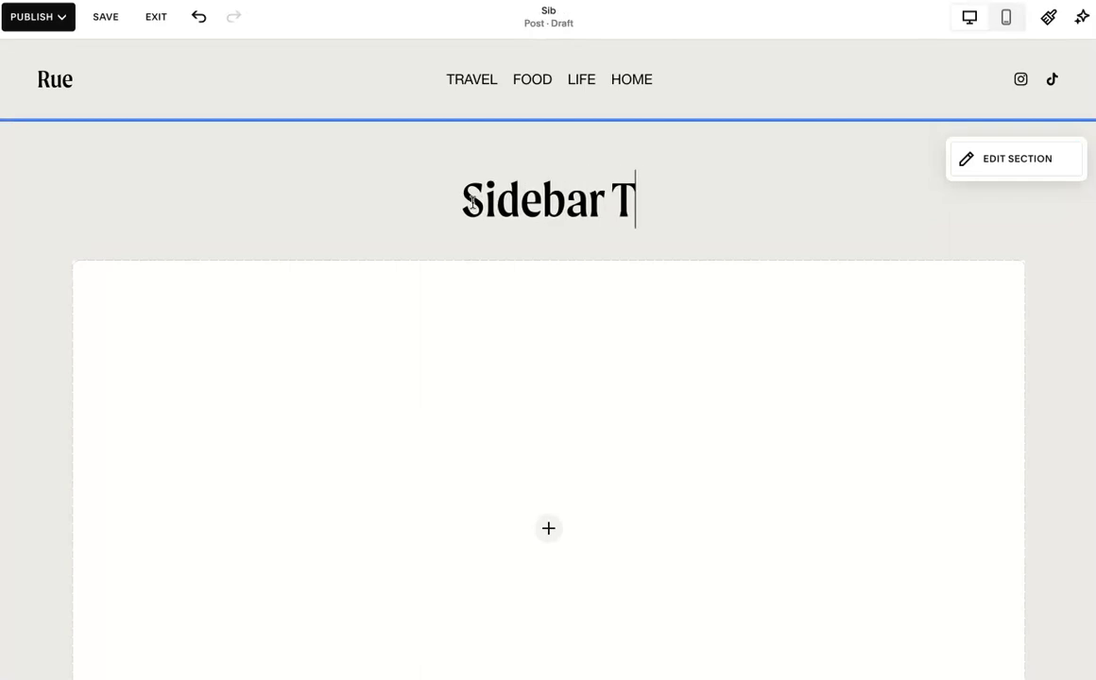
# - Delete the empty image block above the blog text in the post's content column
pyautogui.click(721, 206)
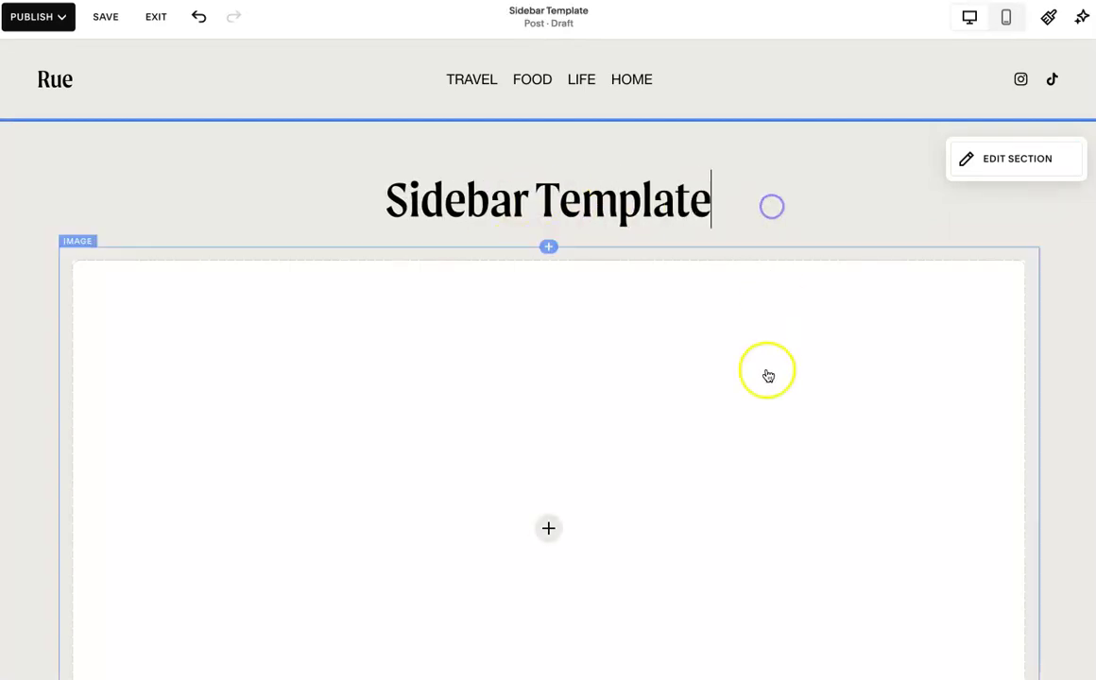
pyautogui.scroll(-10, 764, 394)
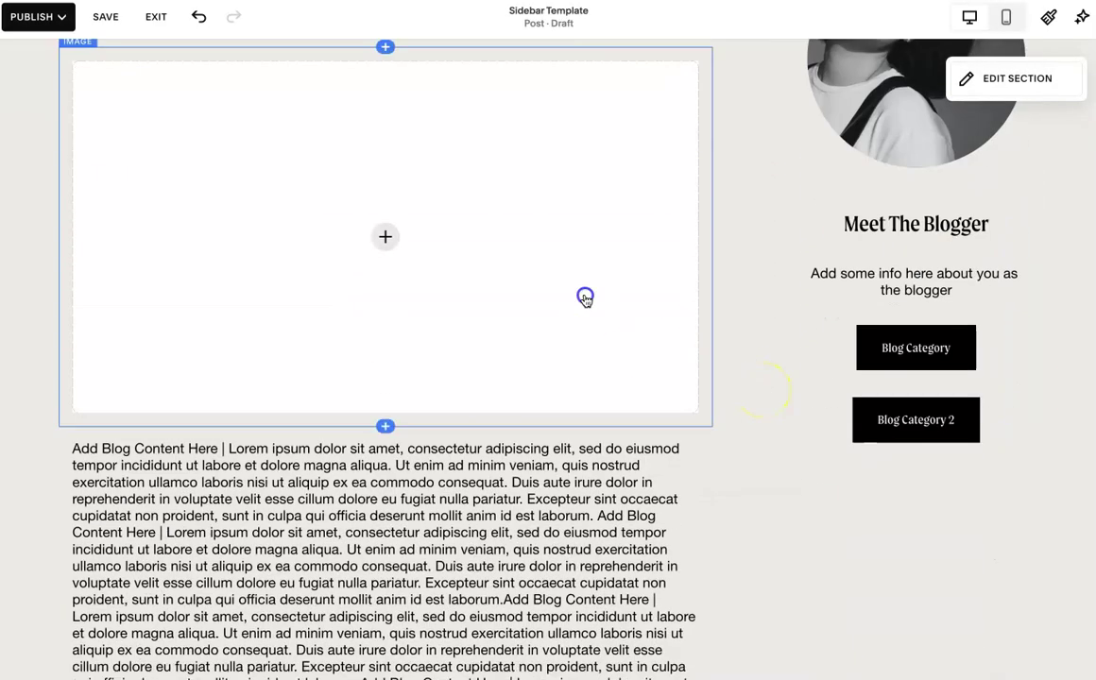
pyautogui.click(584, 297)
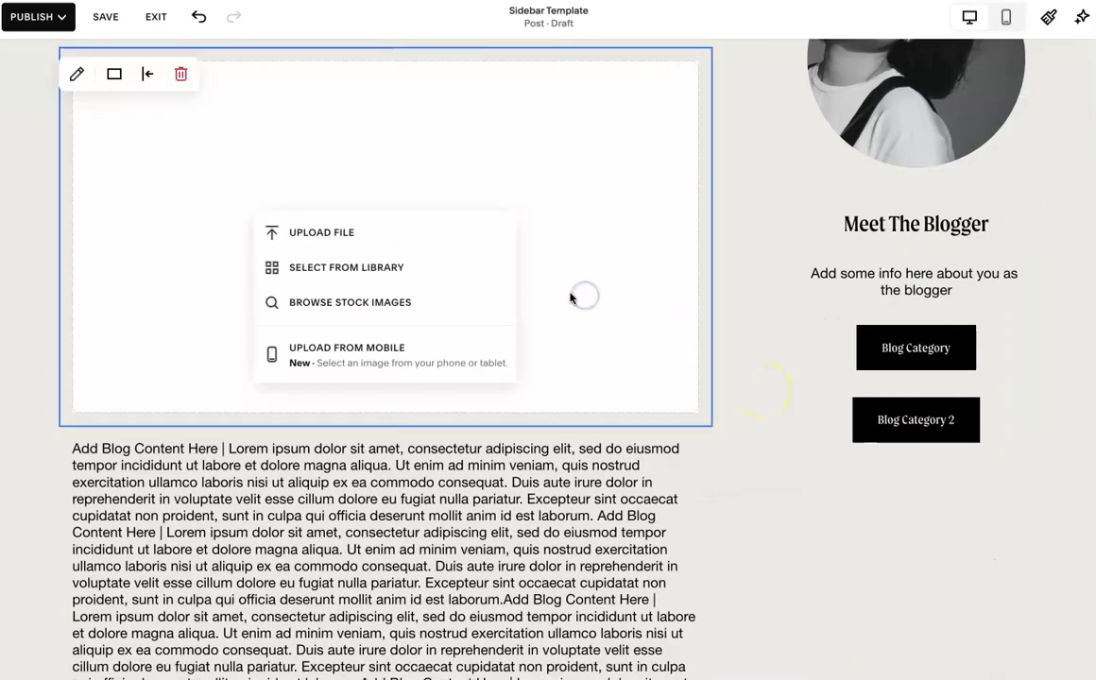
pyautogui.click(182, 73)
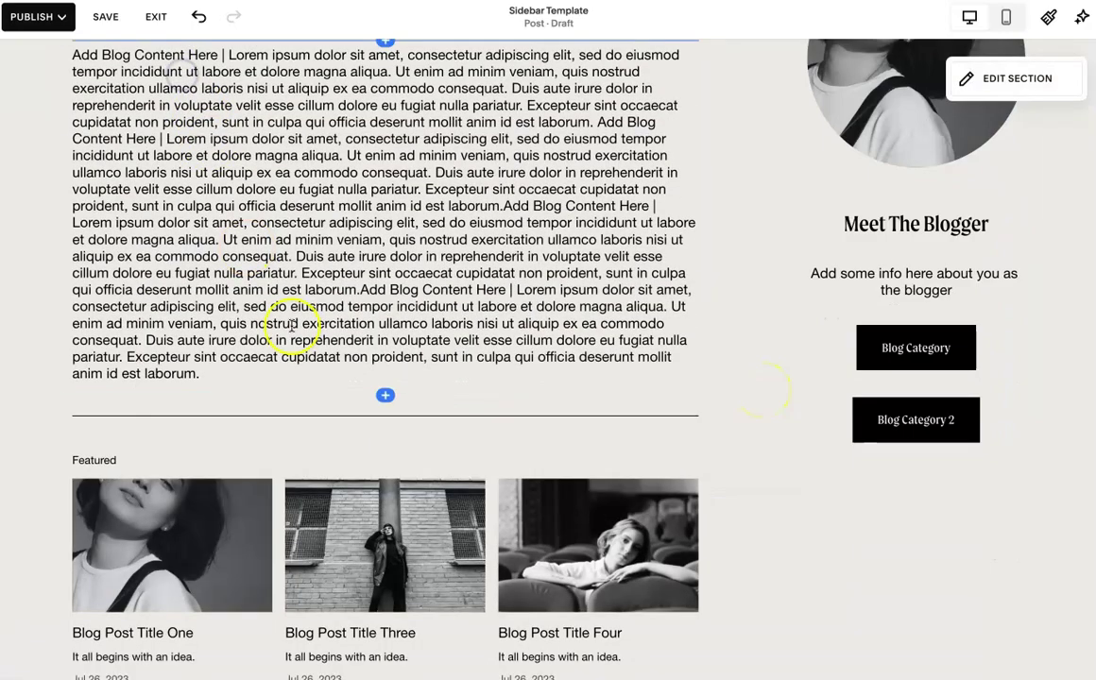
# - Delete the long second placeholder paragraph from the content column's text block, keeping only the first "Add Blog Content Here" paragraph
pyautogui.scroll(4, 284, 397)
pyautogui.click(290, 389)
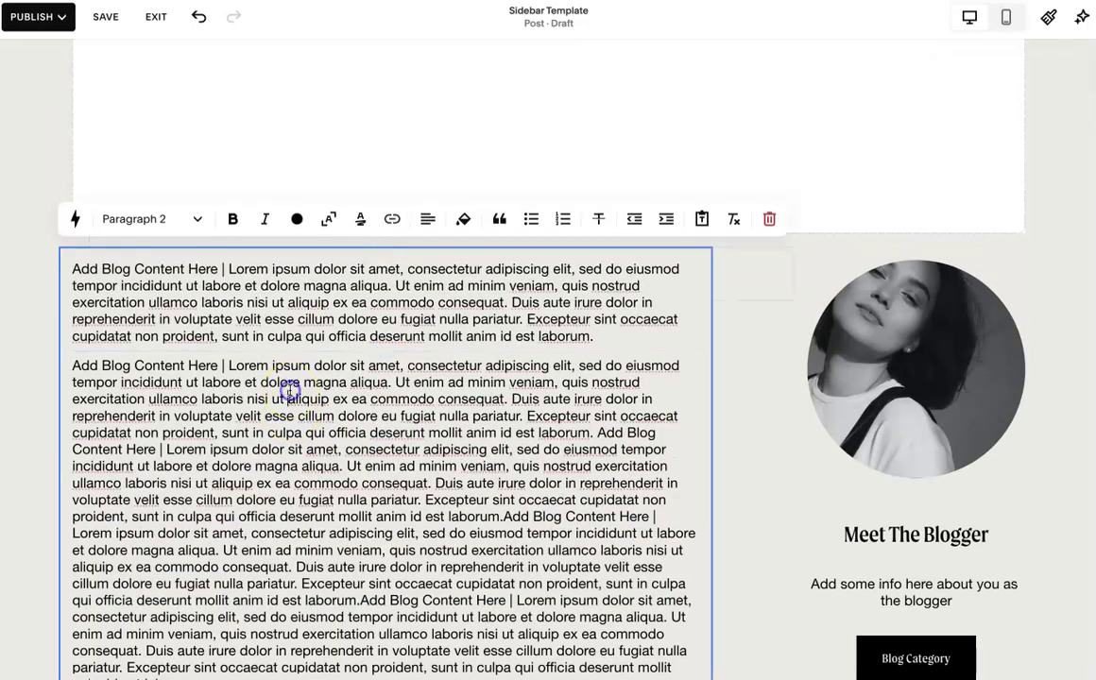
pyautogui.scroll(-1, 298, 387)
pyautogui.tripleClick(311, 391)
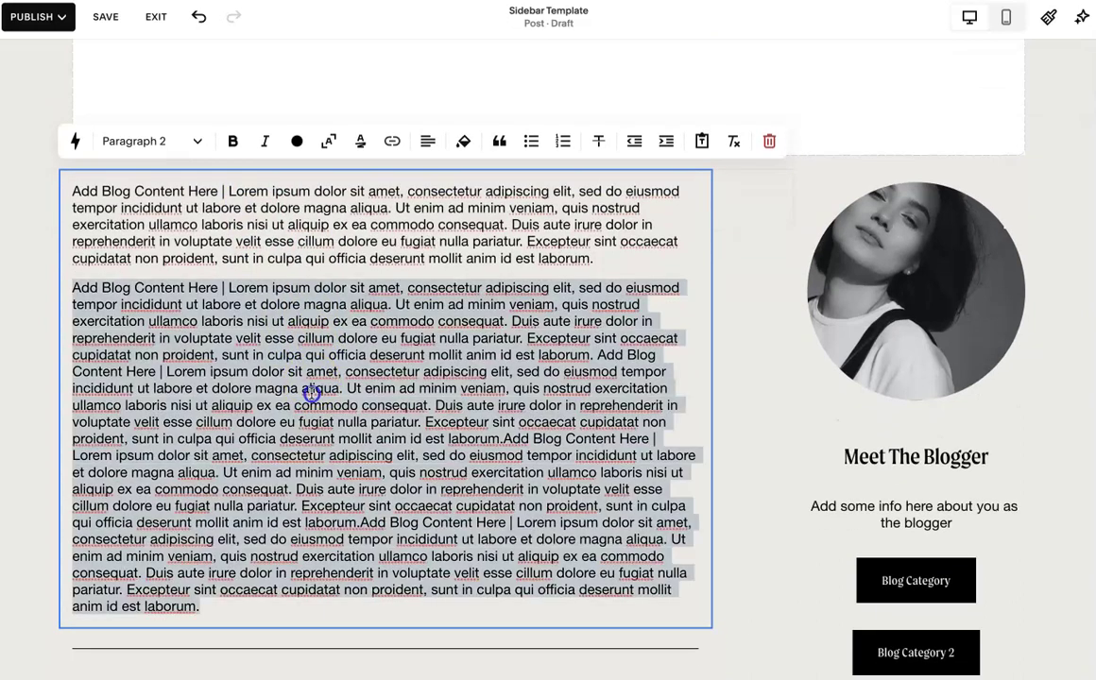
pyautogui.press('BackSpace')
pyautogui.click(765, 312)
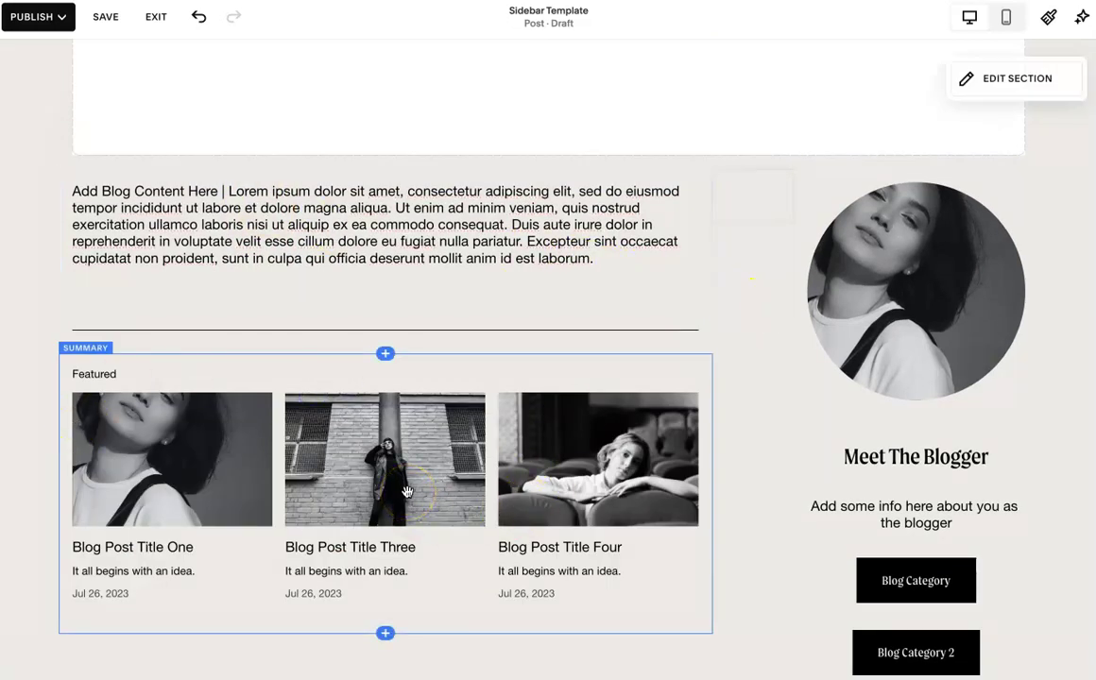
# - Save the "Sidebar Template" draft and exit the editor to the blog's post list
pyautogui.scroll(-2, 407, 491)
pyautogui.scroll(5, 408, 491)
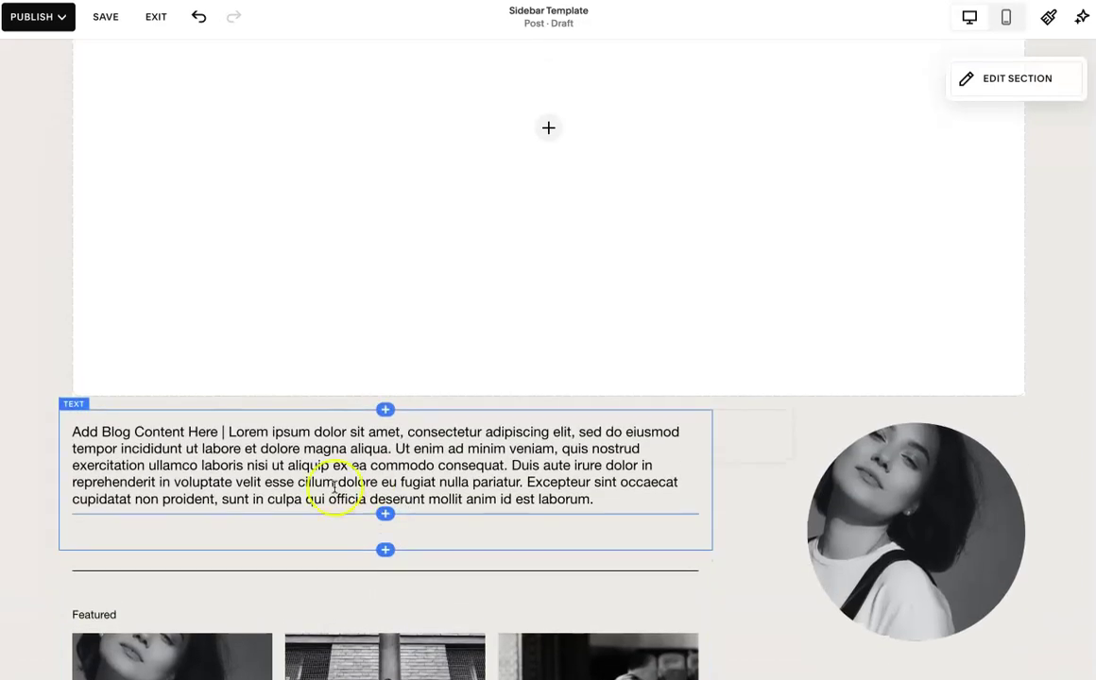
pyautogui.tripleClick(190, 488)
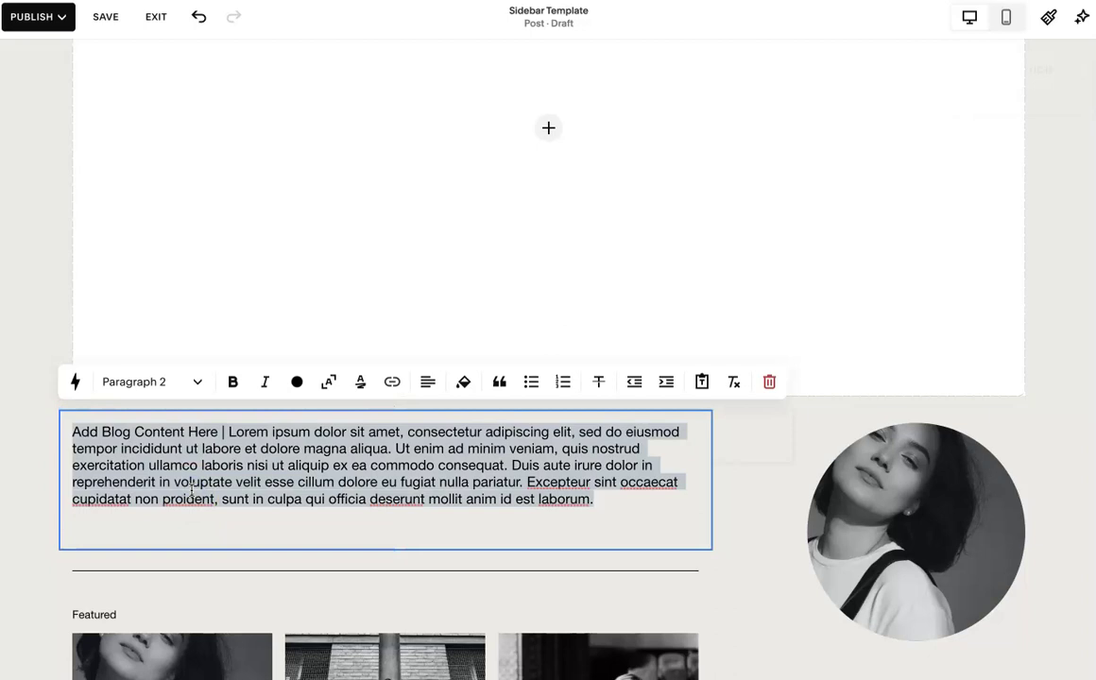
pyautogui.scroll(4, 191, 488)
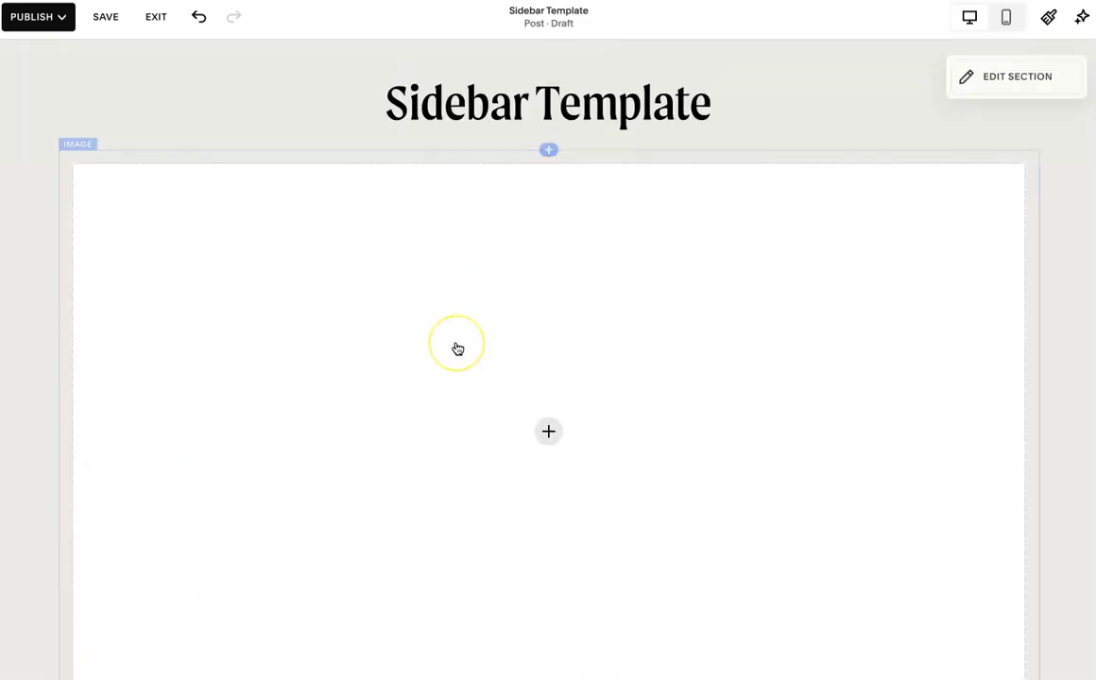
pyautogui.click(111, 18)
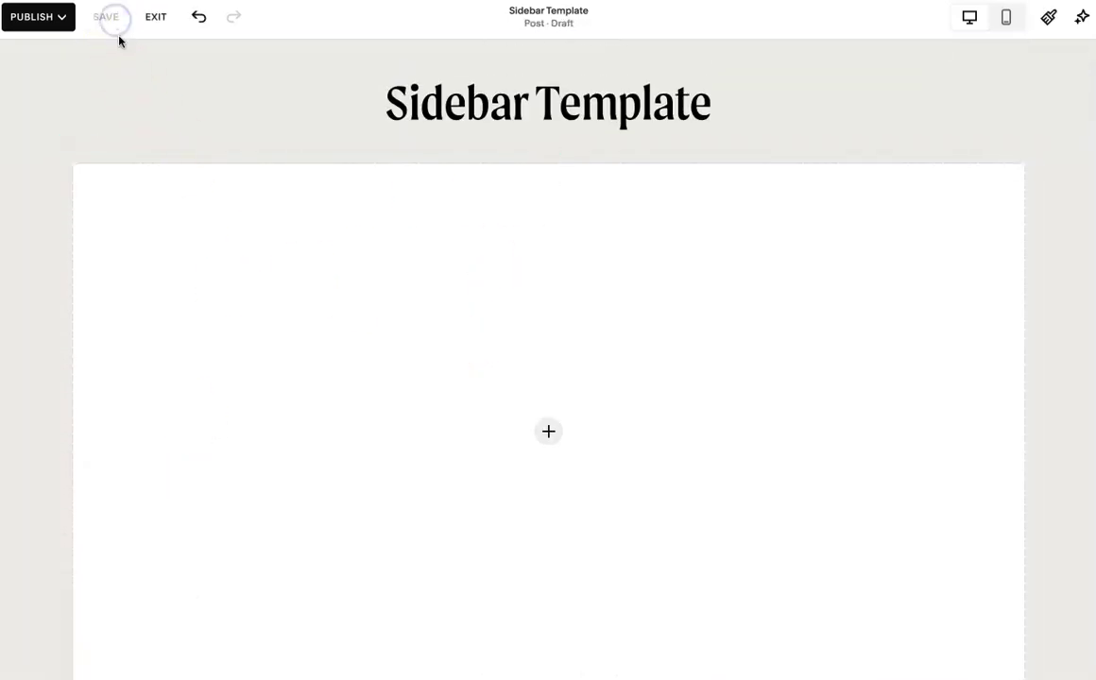
pyautogui.scroll(1, 147, 89)
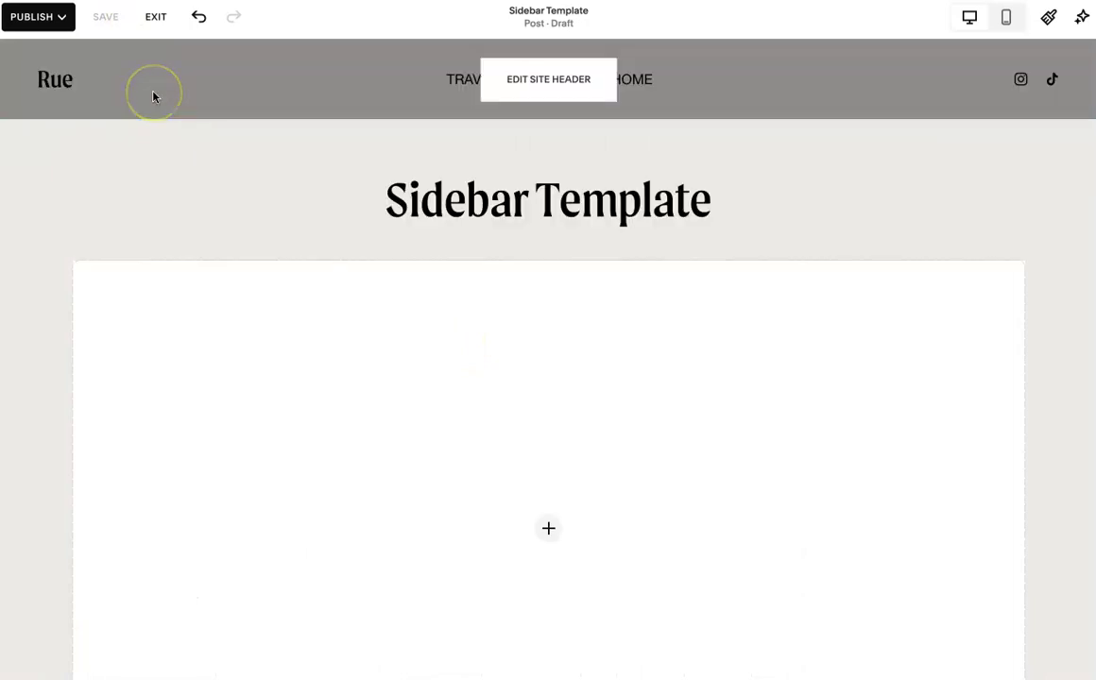
pyautogui.click(159, 17)
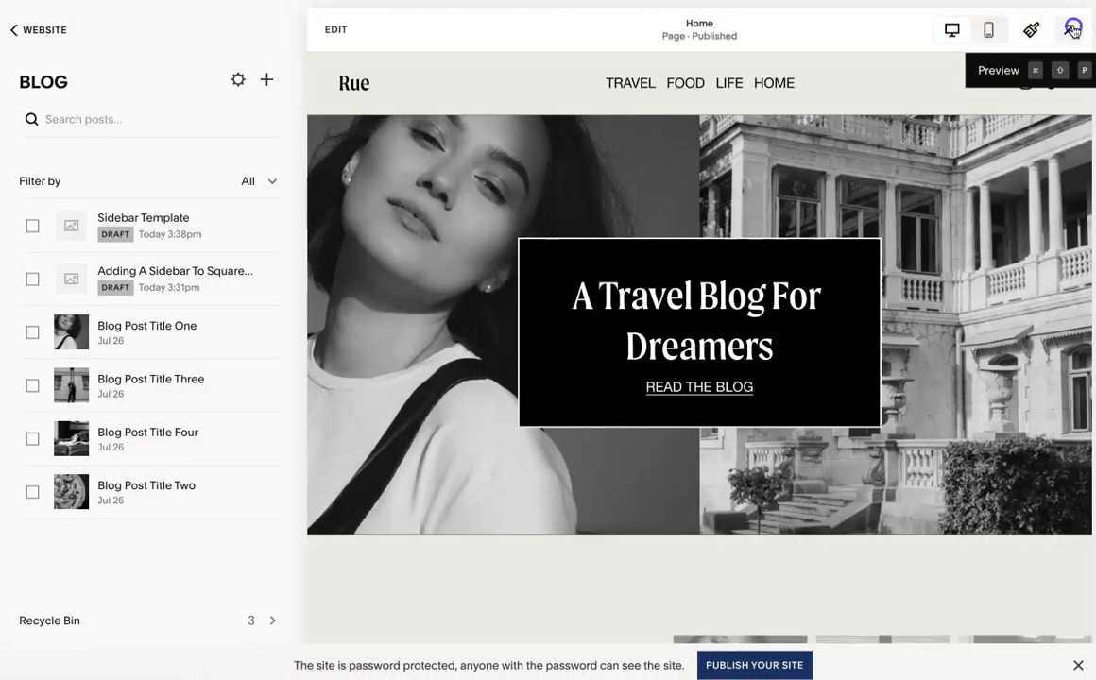
# - Preview the site's home page full-screen and look over its hero banner, latest stories and image sections
pyautogui.click(1068, 30)
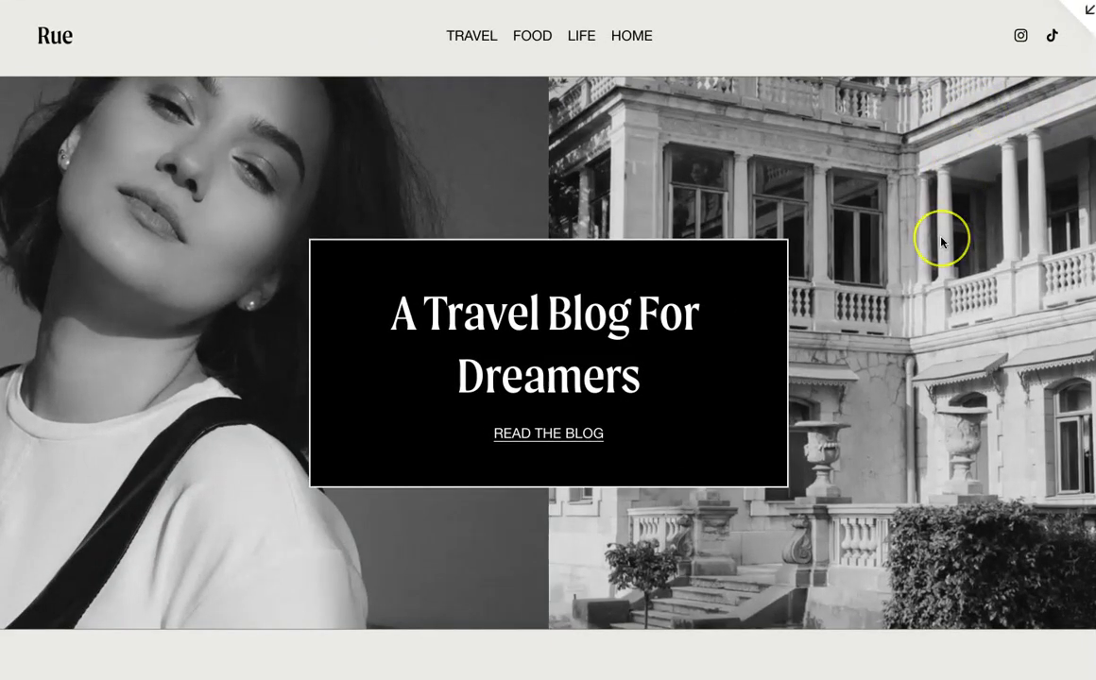
pyautogui.scroll(-5, 941, 243)
pyautogui.scroll(-5, 941, 243)
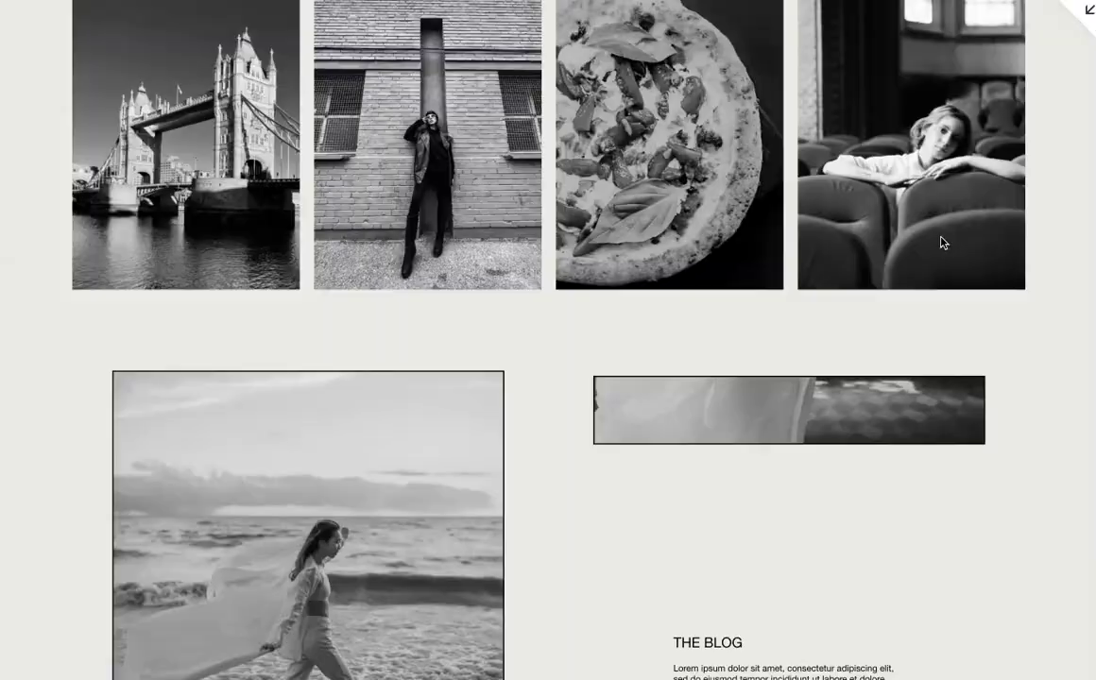
pyautogui.scroll(15, 941, 242)
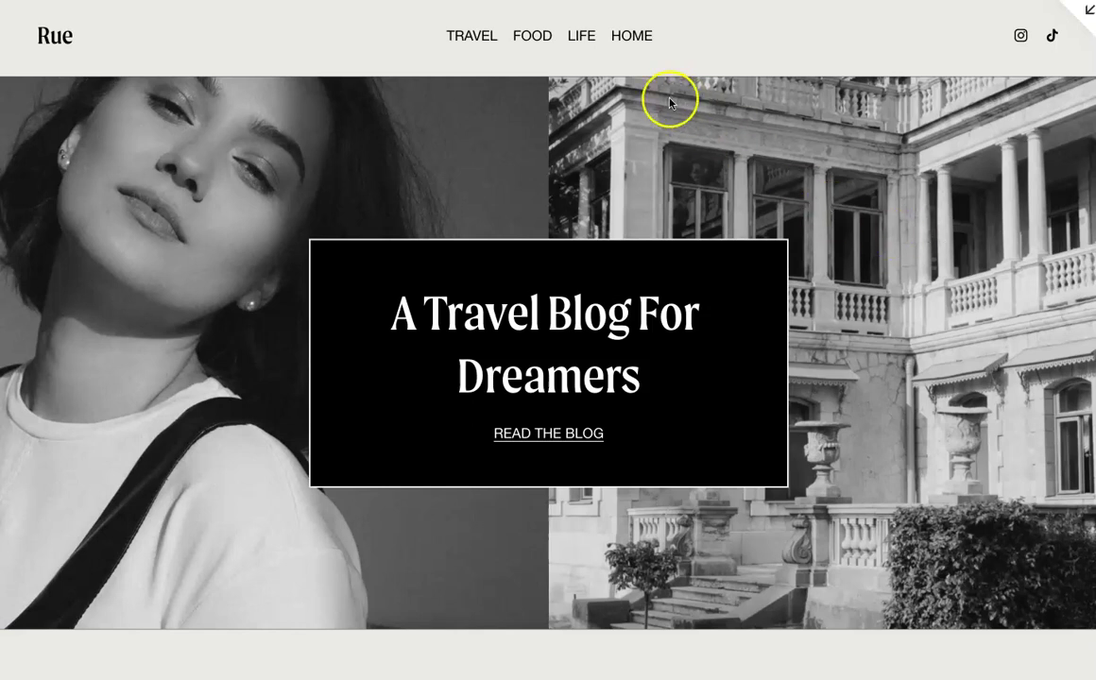
pyautogui.scroll(-5, 582, 176)
pyautogui.scroll(5, 582, 178)
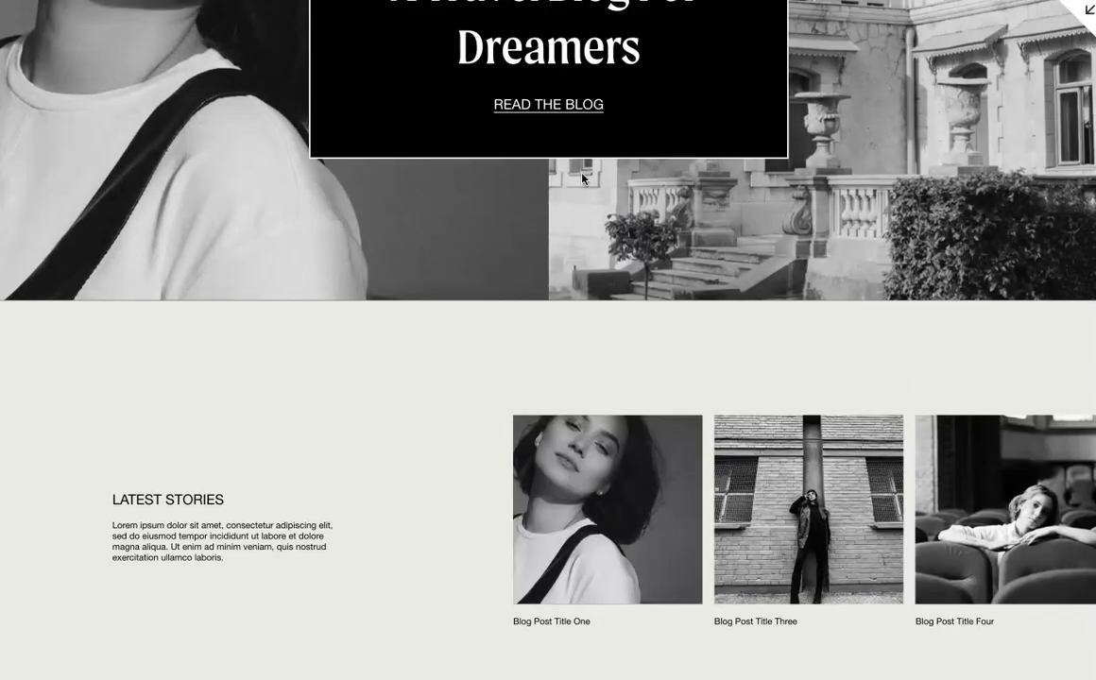
pyautogui.scroll(2, 557, 208)
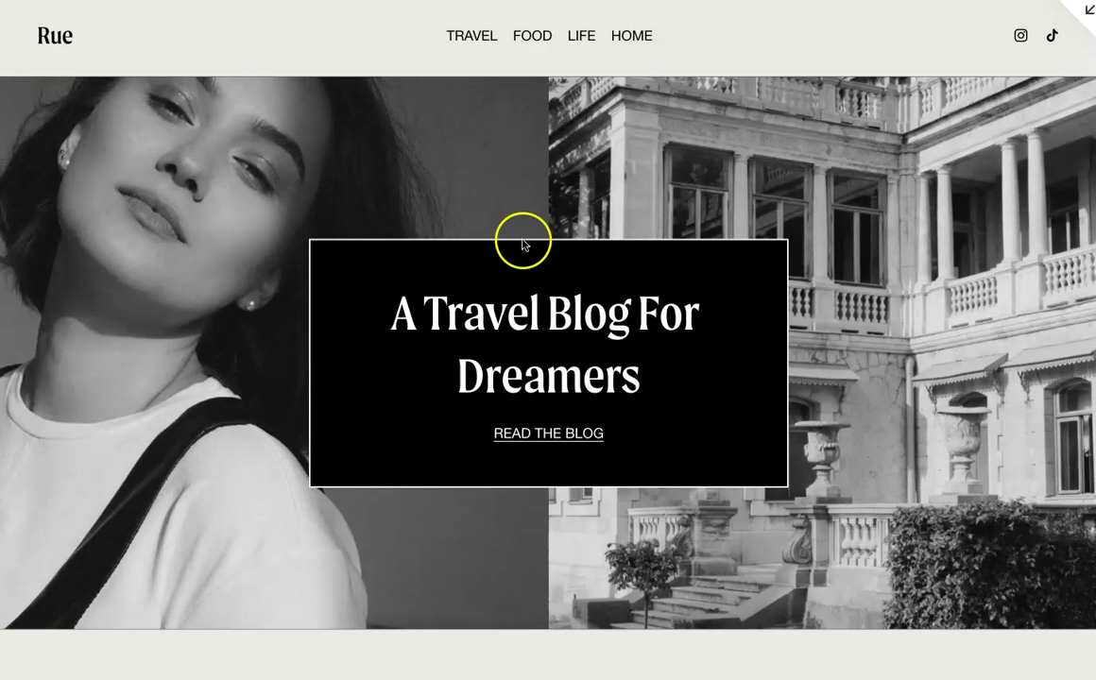